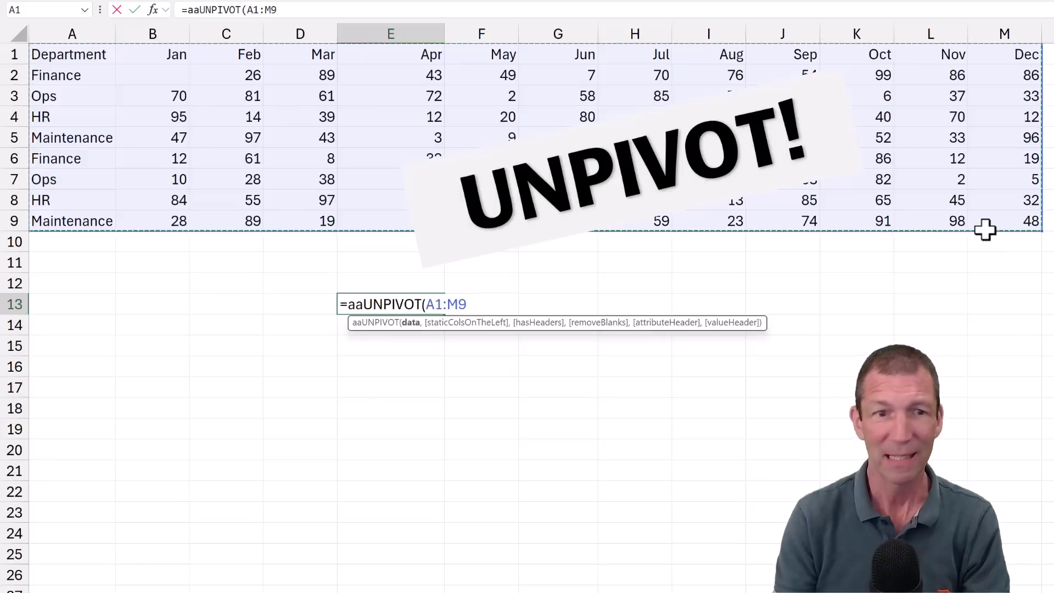
# Complete =aaUNPIVOT(A1:M9) in E13, copy that formula cell and paste it into G4 of a blank sheet
pyautogui.press('Return')
pyautogui.press('Up')
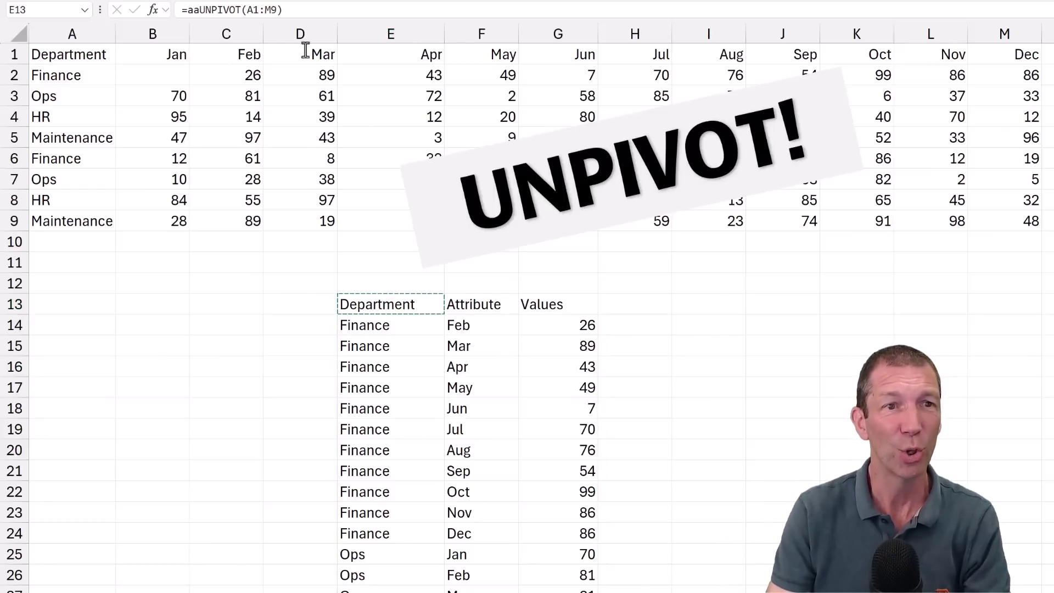
pyautogui.hotkey('ctrl', 'pagedown')
pyautogui.click(381, 92)
pyautogui.write('Department')
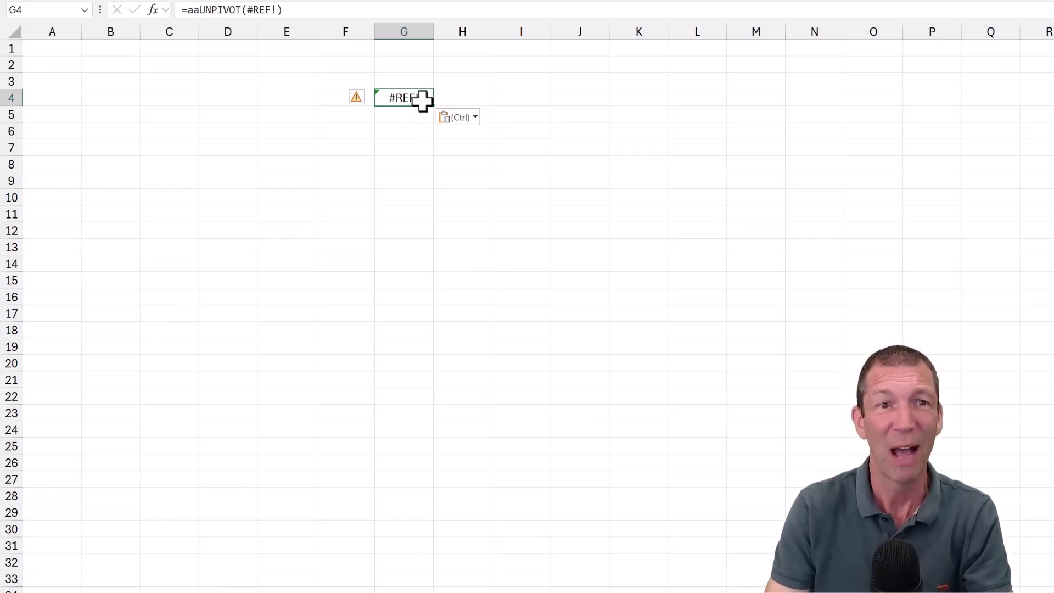
# Check that aaUNPIVOT is available by starting a formula in J5 and reviewing the workbook's defined names
pyautogui.click(580, 115)
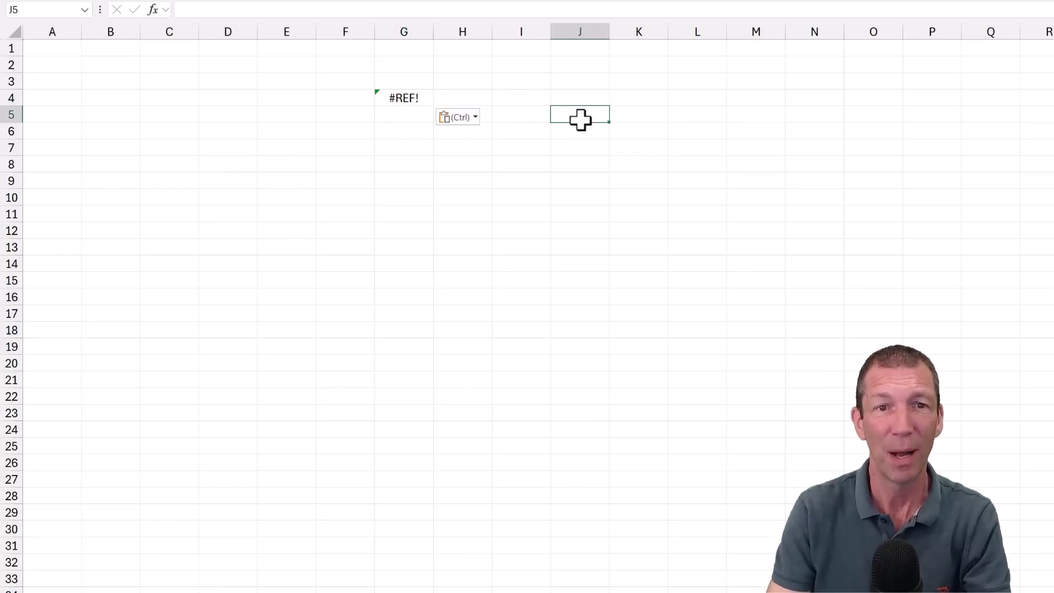
pyautogui.write('=aa')
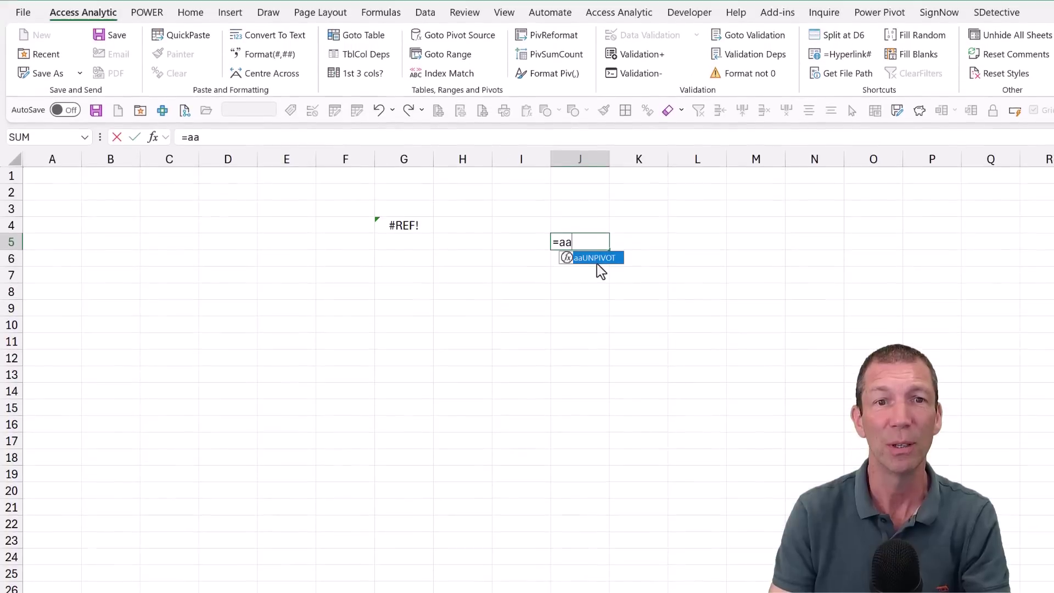
pyautogui.press('Escape')
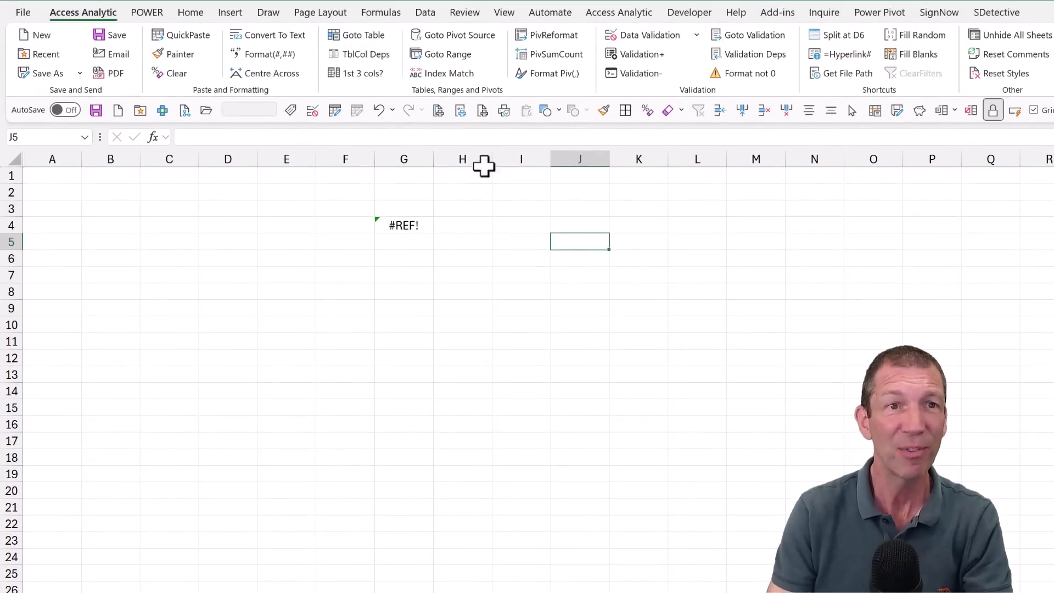
pyautogui.click(362, 14)
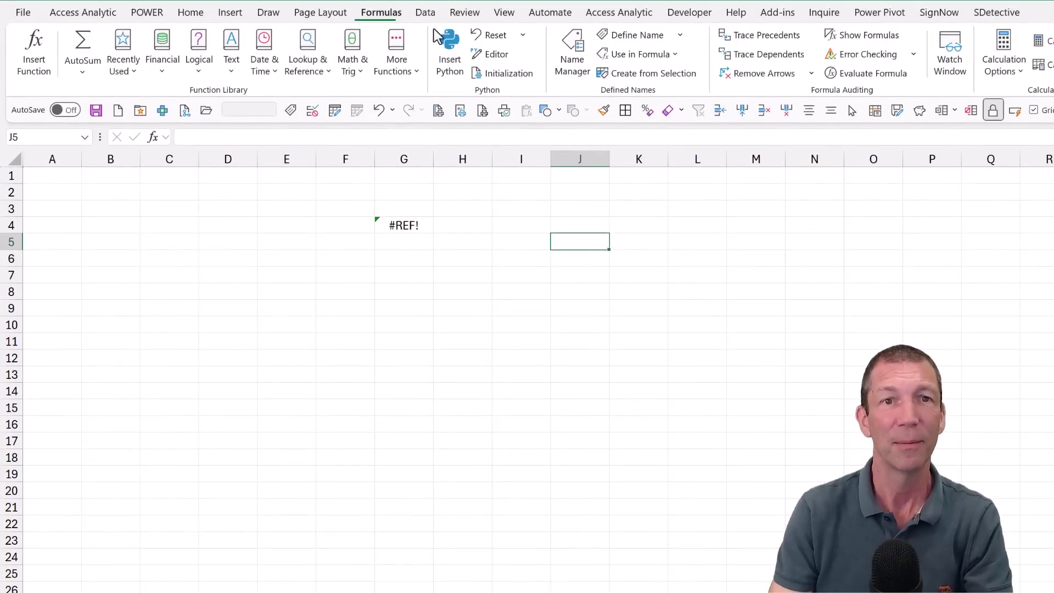
pyautogui.click(576, 51)
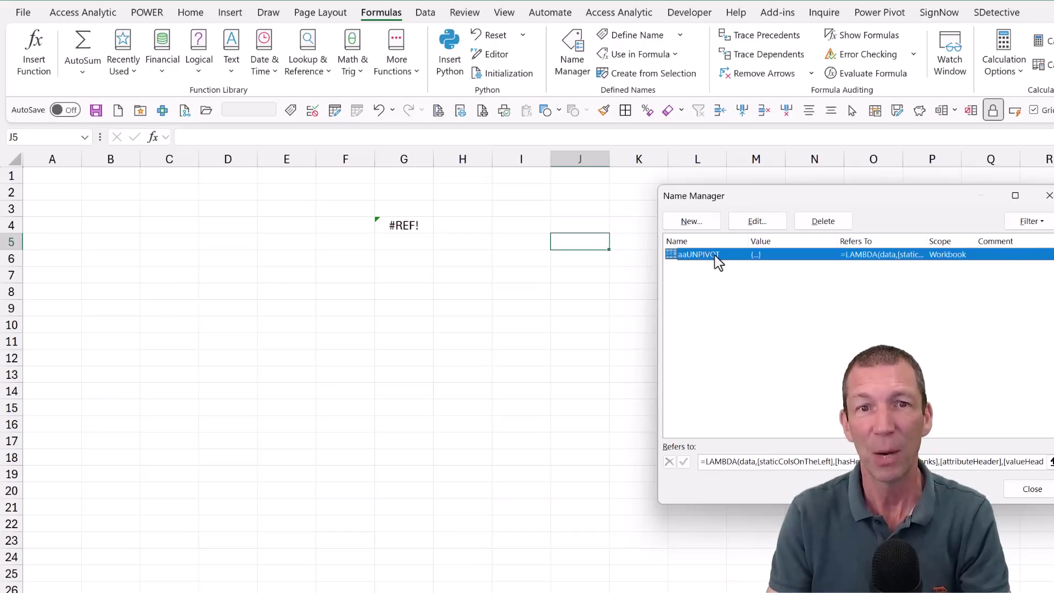
pyautogui.click(1049, 197)
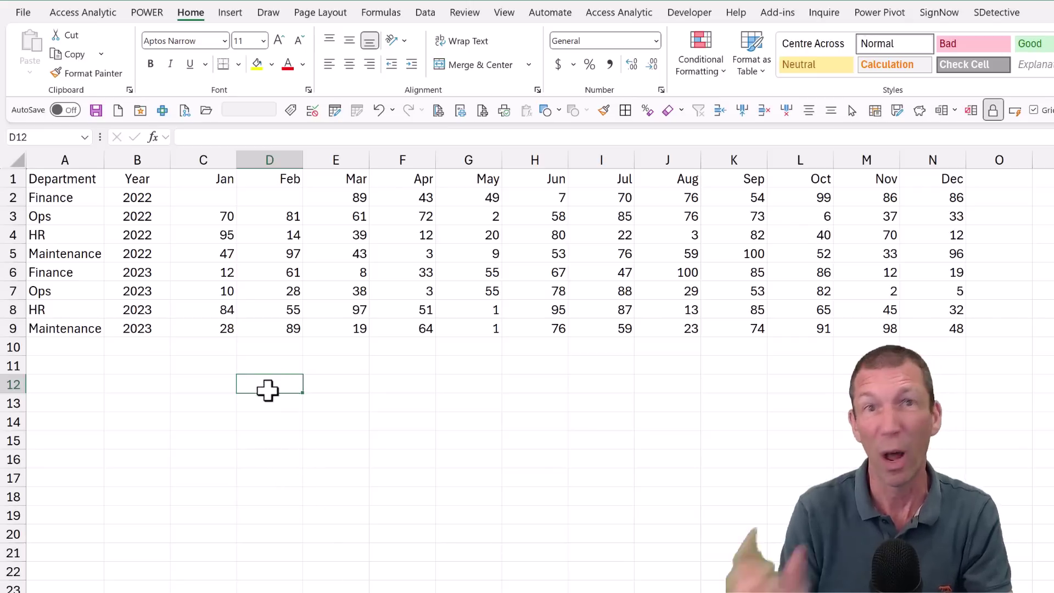
# Start an aaUNPIVOT formula in D12 with data range A1:N9 and 2 static columns on the left
pyautogui.write('=a')
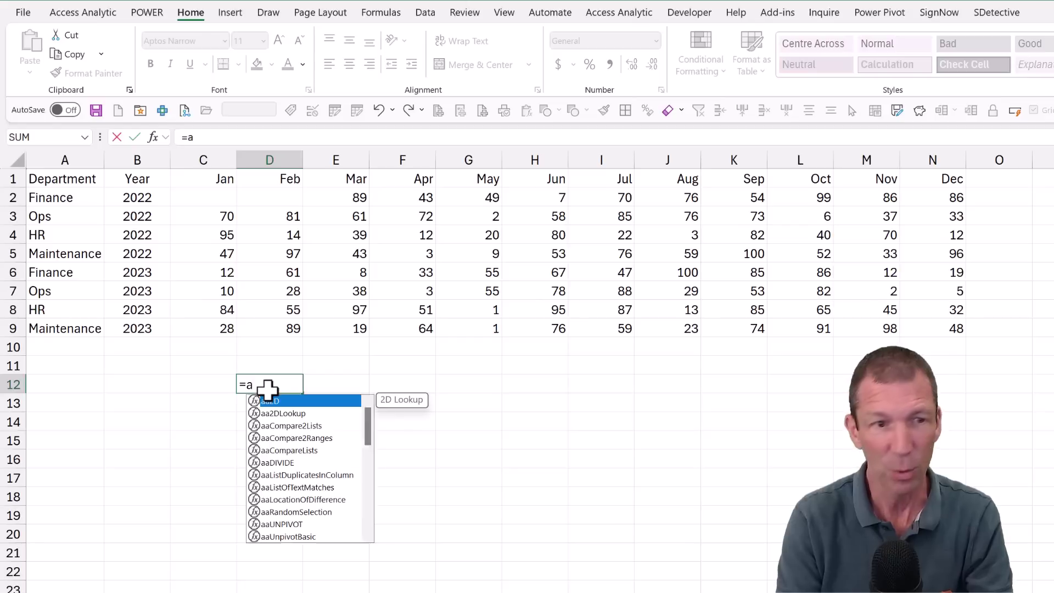
pyautogui.write('au')
pyautogui.press('Tab')
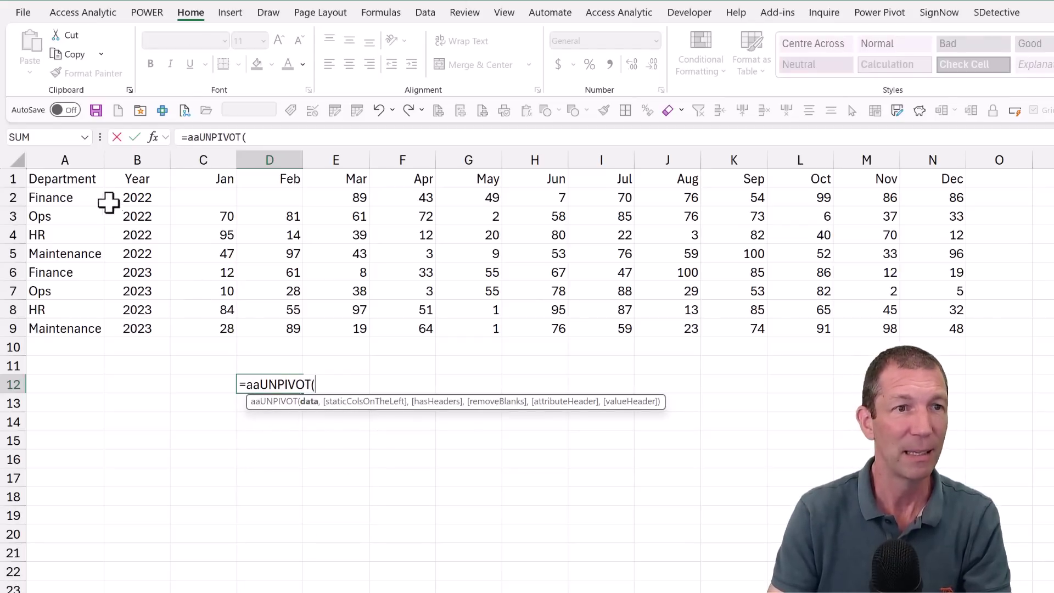
pyautogui.moveTo(82, 183); pyautogui.dragTo(907, 325)
pyautogui.write(',')
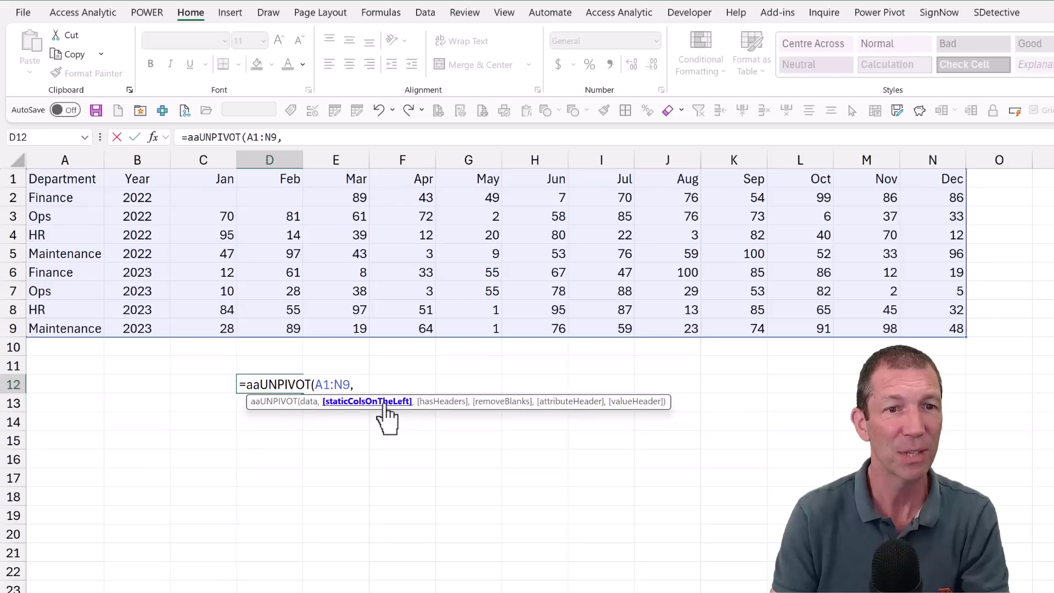
pyautogui.write('2')
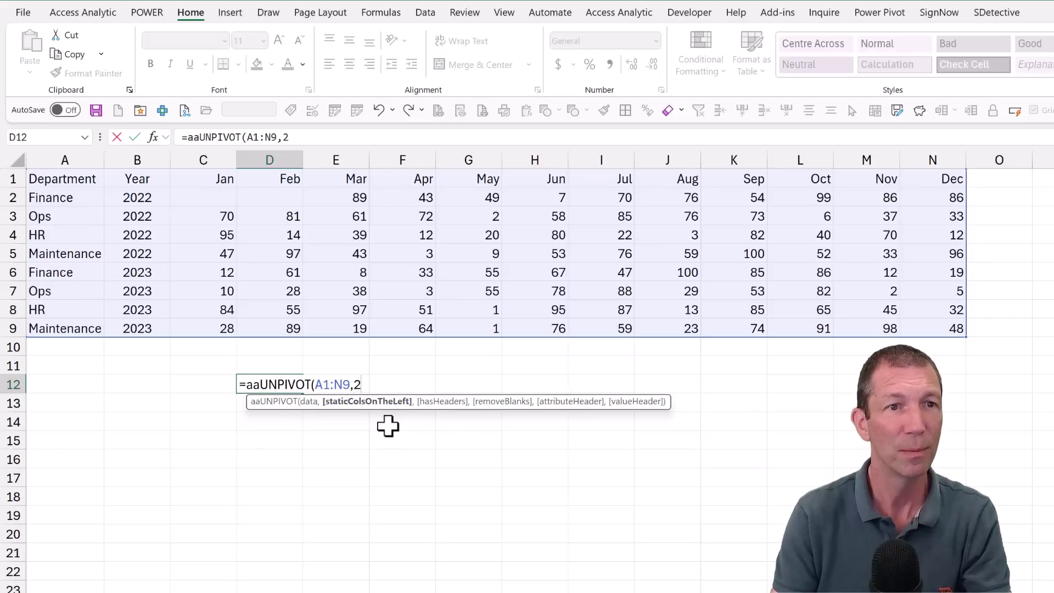
pyautogui.write(',')
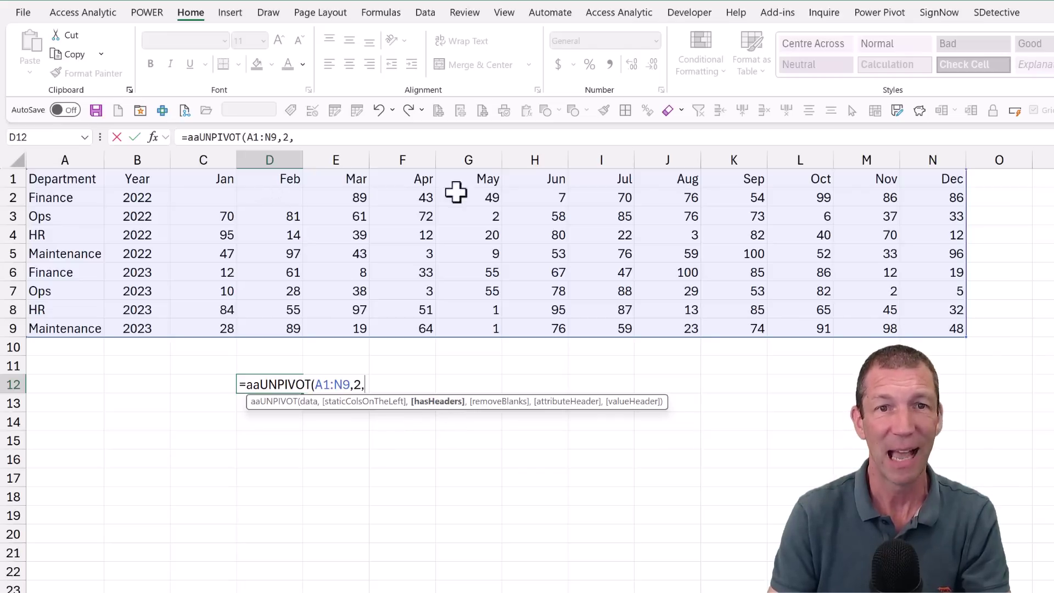
# Complete the D12 formula with hasHeaders left blank, removeBlanks FALSE, attribute header "Months" and value header "Units"
pyautogui.write(',')
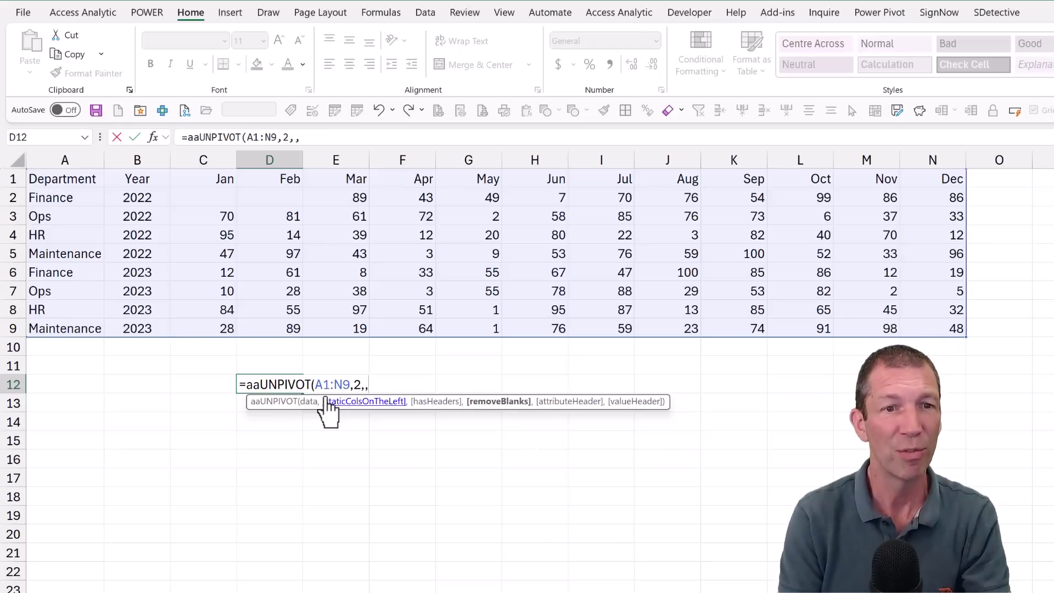
pyautogui.write('FALSE,"M')
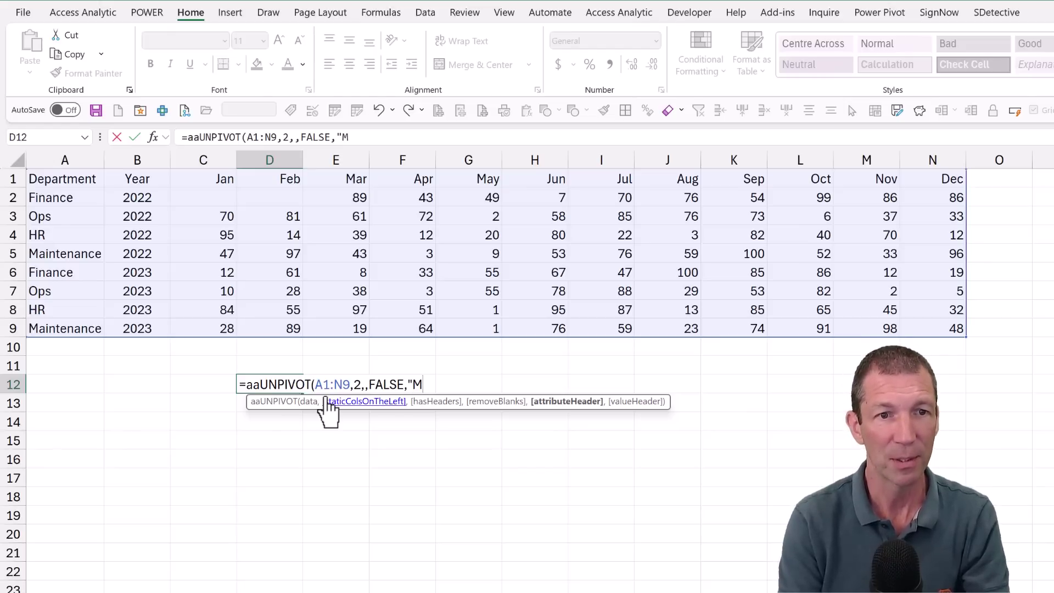
pyautogui.write('onths",')
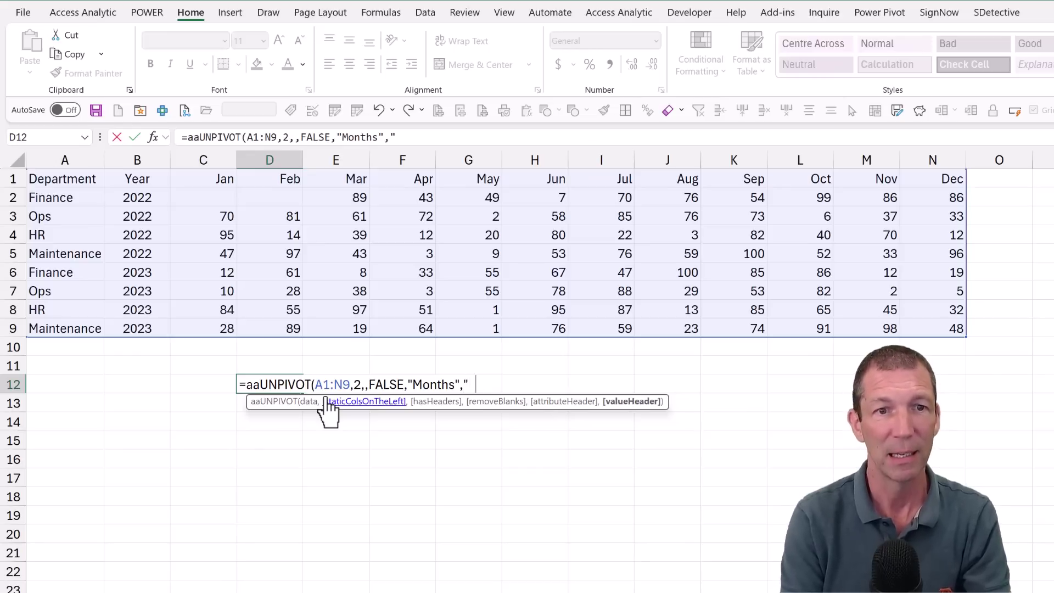
pyautogui.write('"Values")')
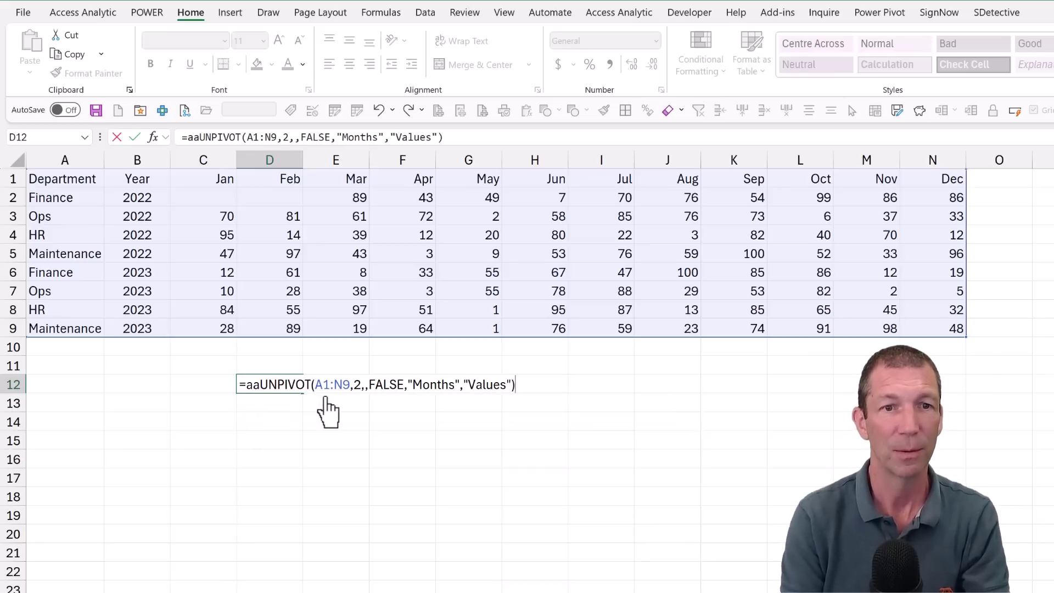
pyautogui.press('BackSpace')
pyautogui.press('BackSpace')
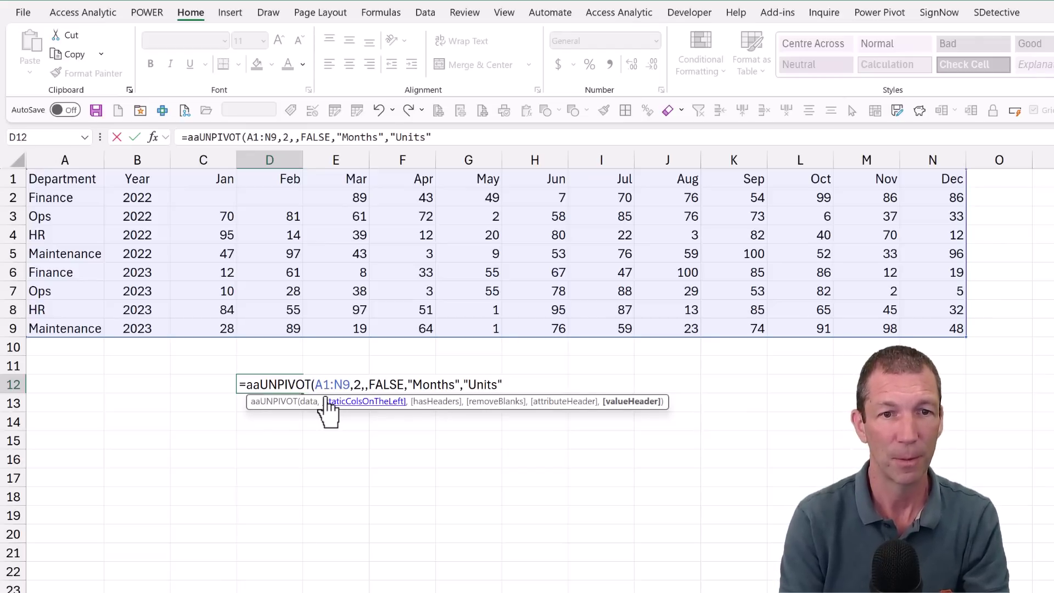
pyautogui.write(')')
pyautogui.hotkey('ctrl', 'Return')
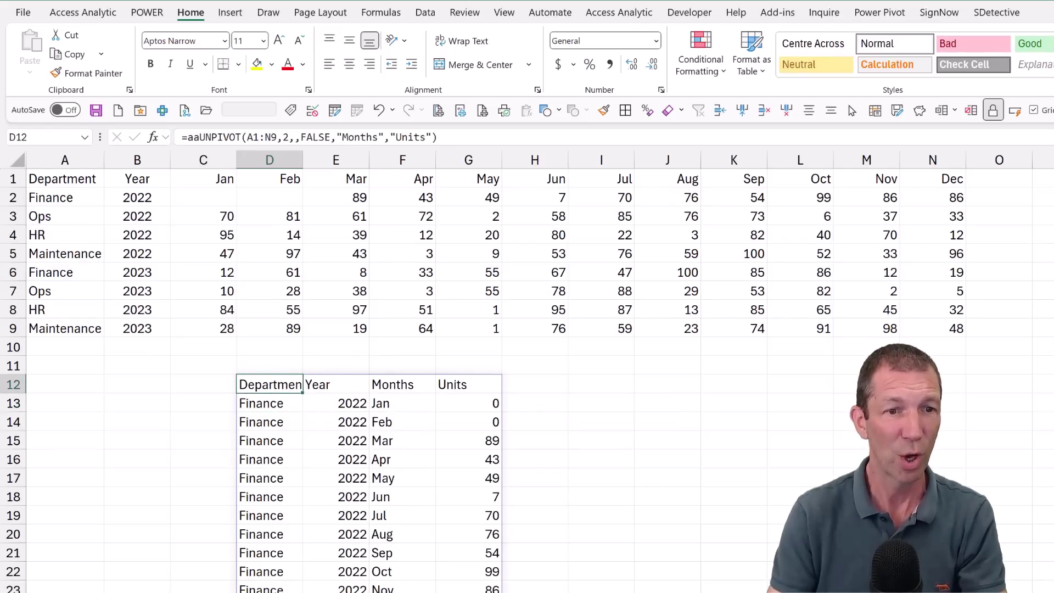
# Examine the Months and Units headers and the first value row of the unpivoted output
pyautogui.click(403, 389)
pyautogui.click(459, 384)
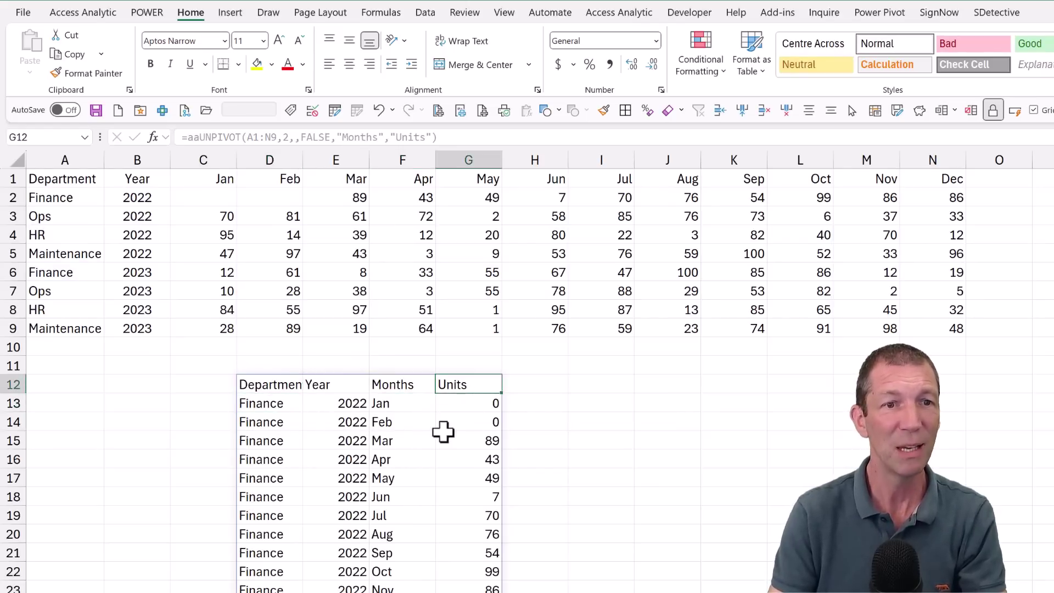
pyautogui.click(470, 405)
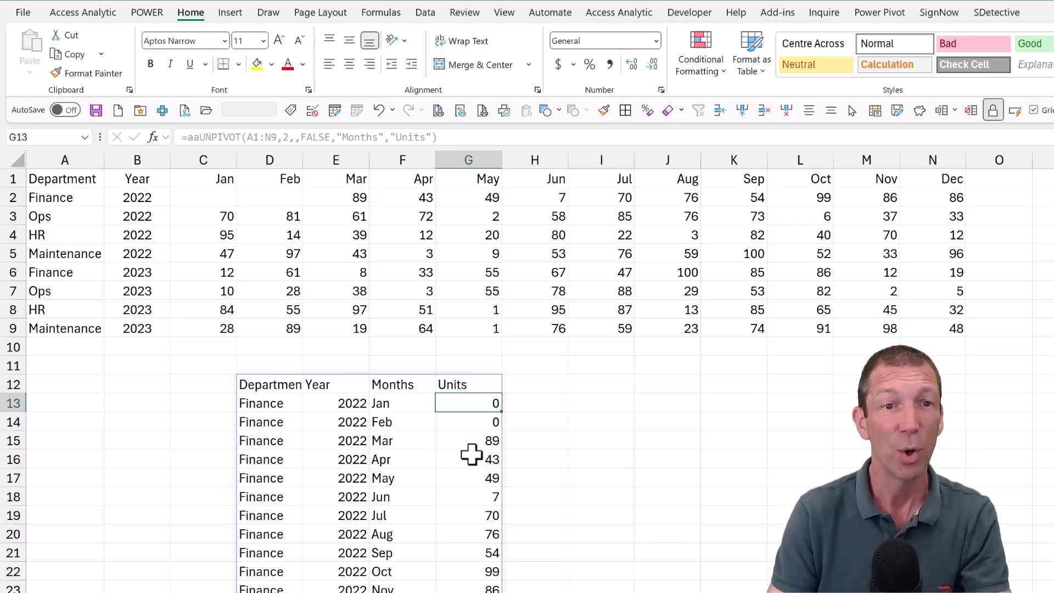
# Try entering 33 as Finance's Feb 2022 value in D2
pyautogui.click(277, 199)
pyautogui.write('33')
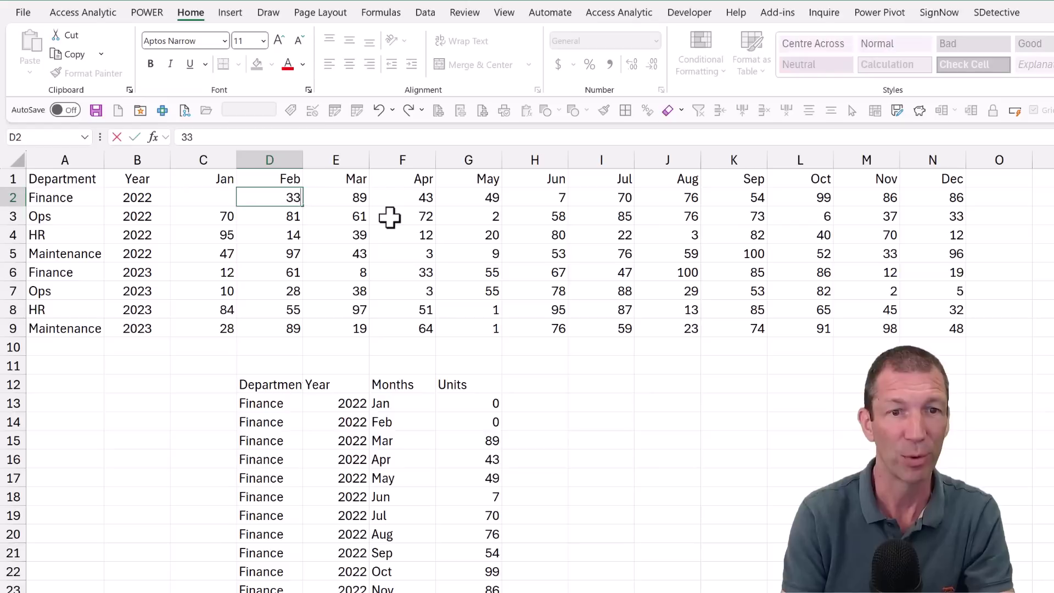
pyautogui.press('Return')
pyautogui.press('Up')
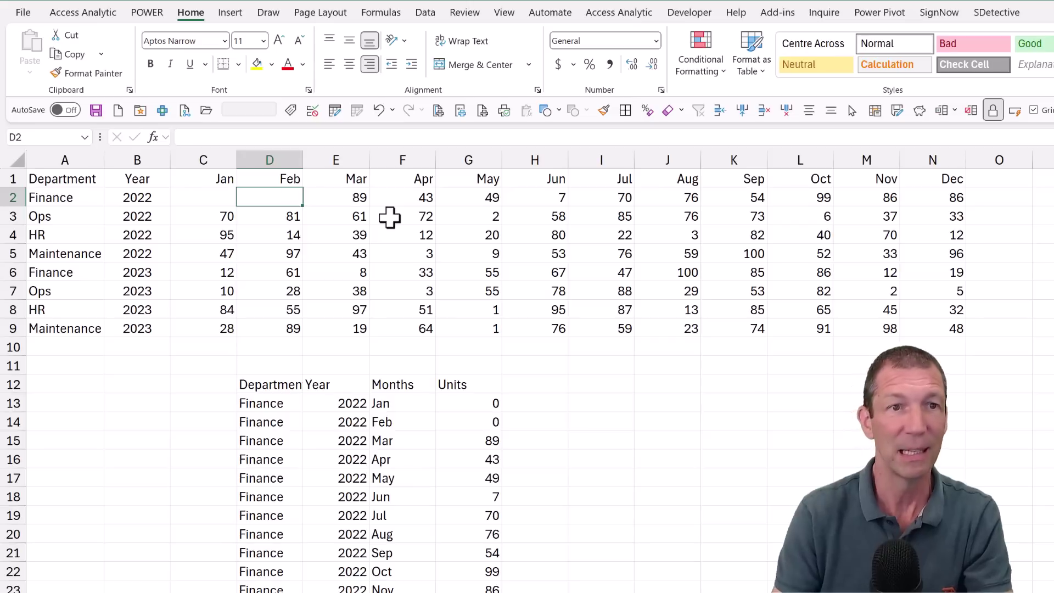
# Remove the FALSE removeBlanks argument from the aaUNPIVOT formula in D12
pyautogui.click(288, 387)
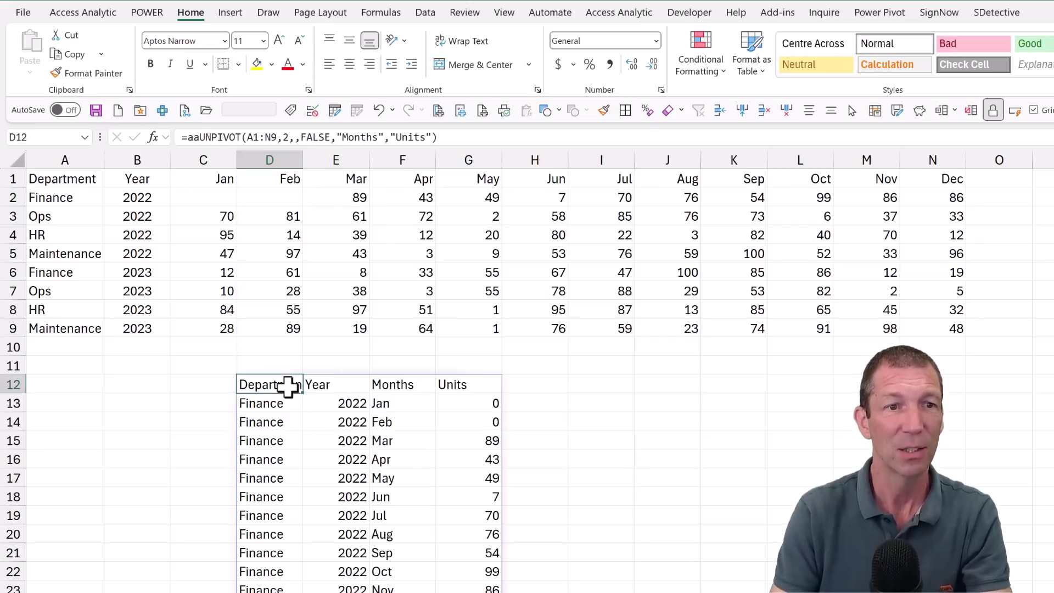
pyautogui.doubleClick(288, 388)
pyautogui.doubleClick(386, 384)
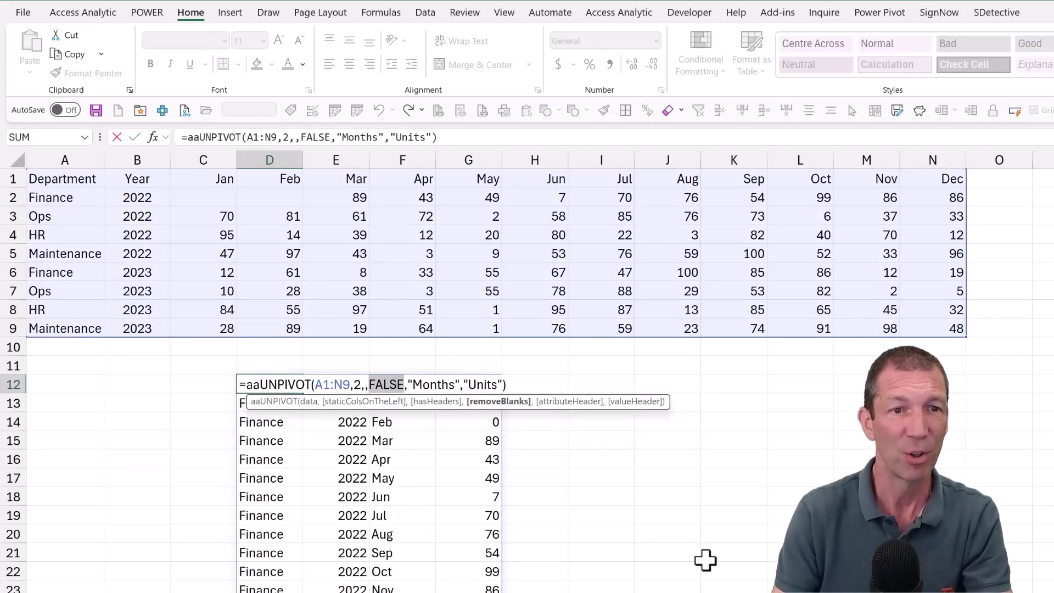
pyautogui.press('Delete')
pyautogui.press('Return')
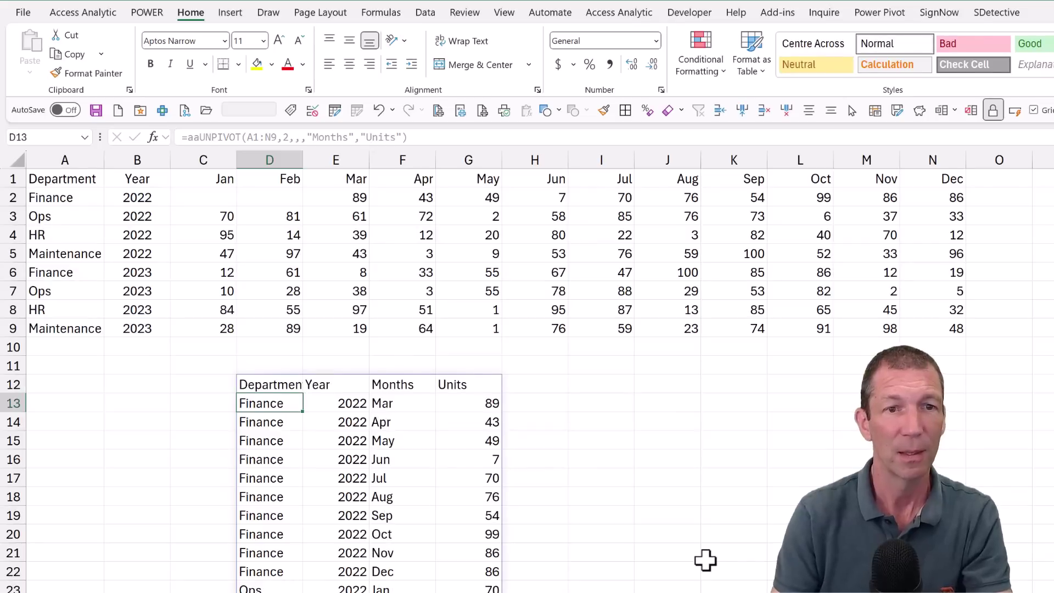
# Enter 33 as Finance's Feb 2022 value in D2 and check the first Units value in the unpivoted output
pyautogui.click(296, 201)
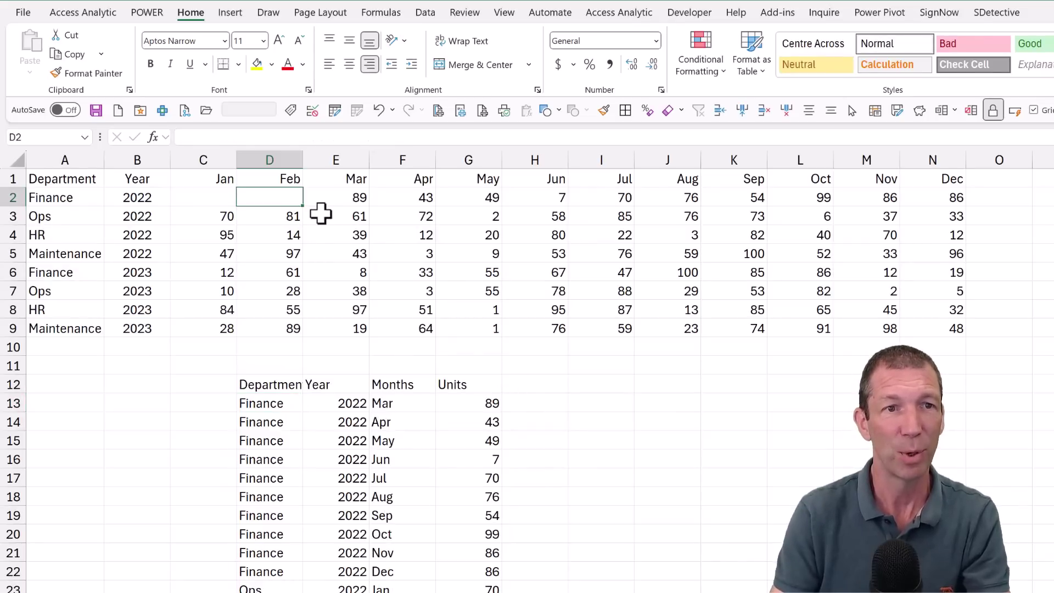
pyautogui.write('33')
pyautogui.press('Return')
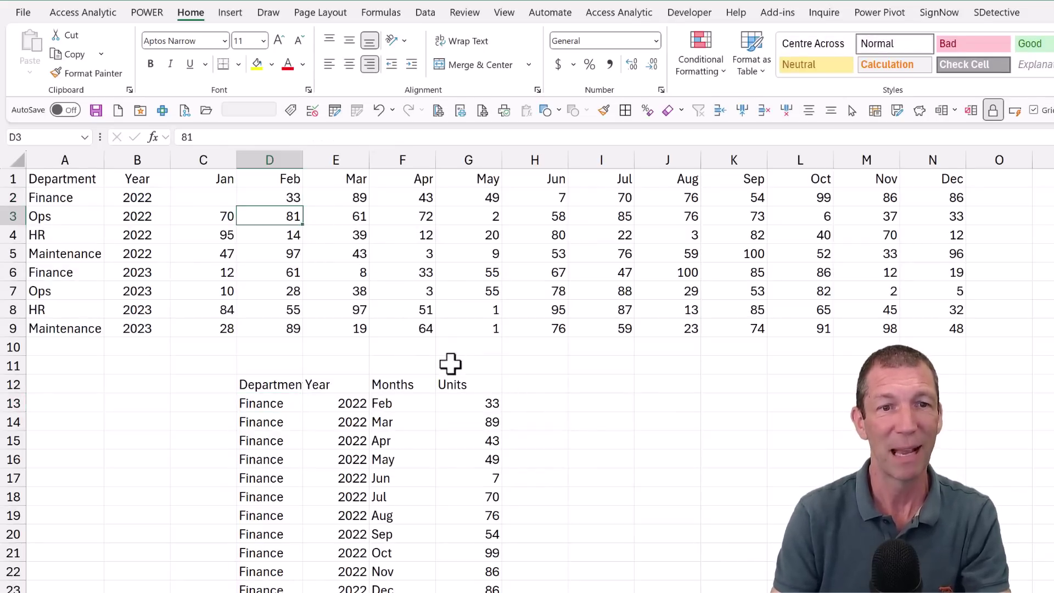
pyautogui.click(476, 407)
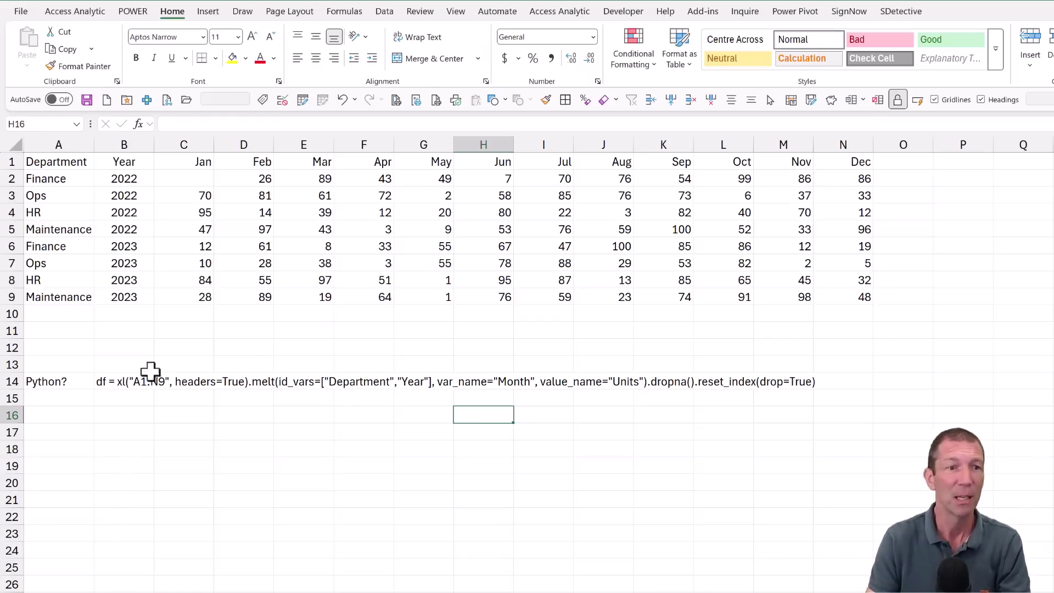
# Copy the full Python melt code text from cell B14, leaving the cell itself unedited
pyautogui.click(119, 385)
pyautogui.doubleClick(146, 386)
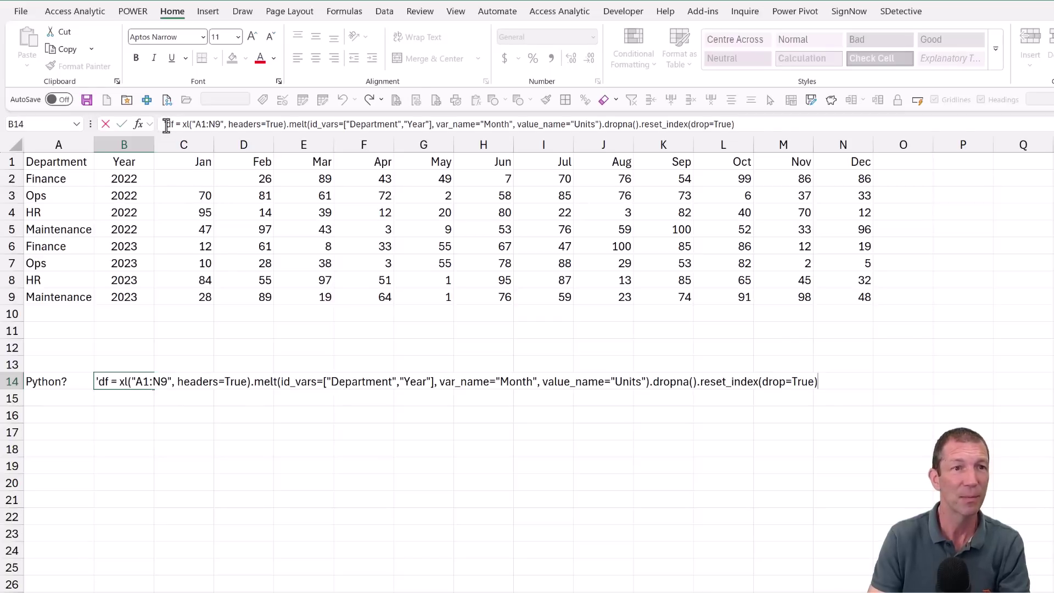
pyautogui.moveTo(166, 125); pyautogui.dragTo(873, 173)
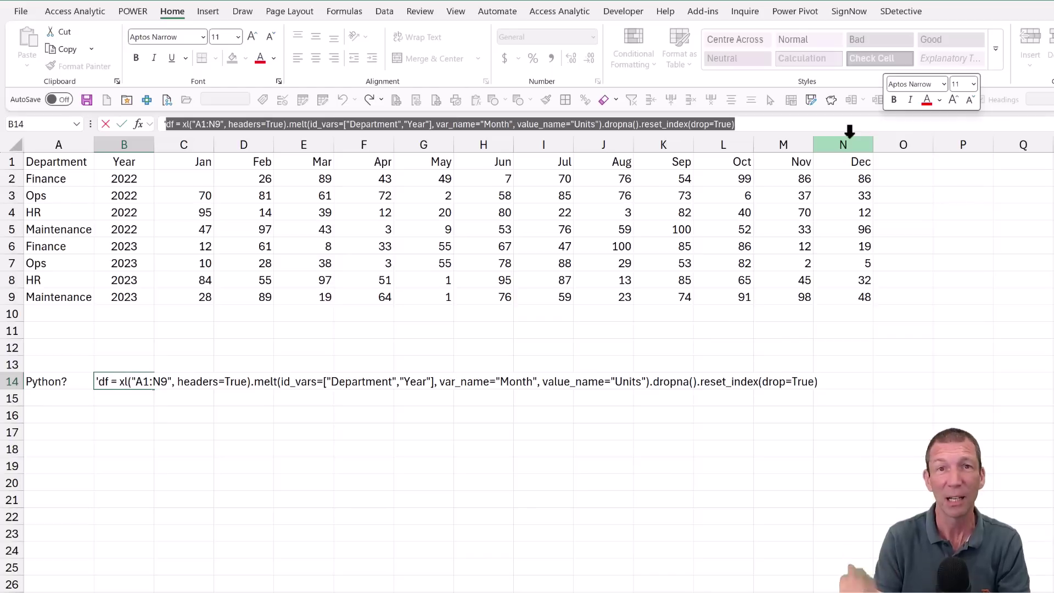
pyautogui.hotkey('ctrl', 'c')
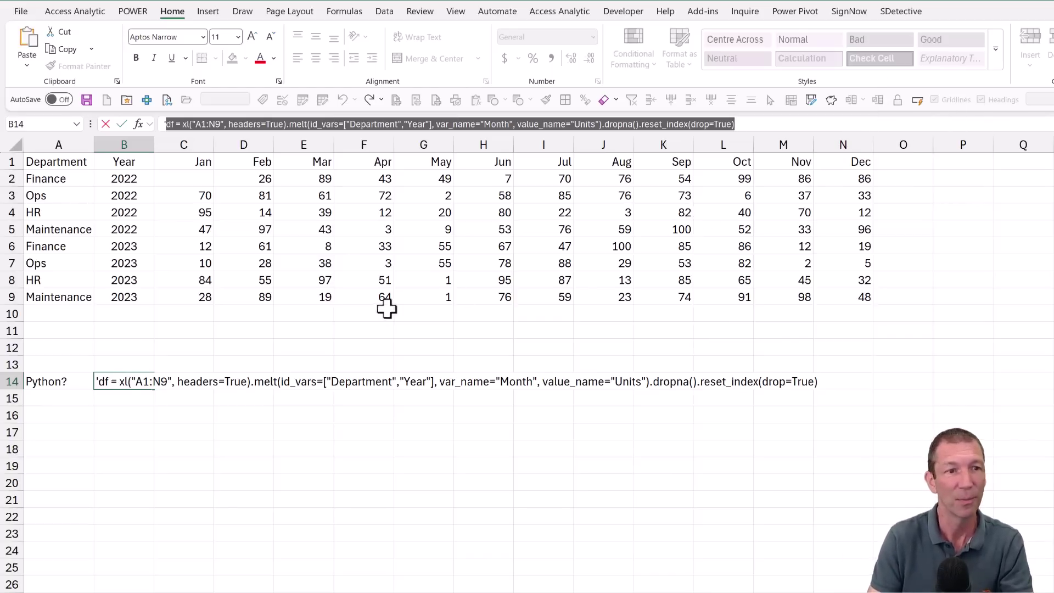
pyautogui.press('Escape')
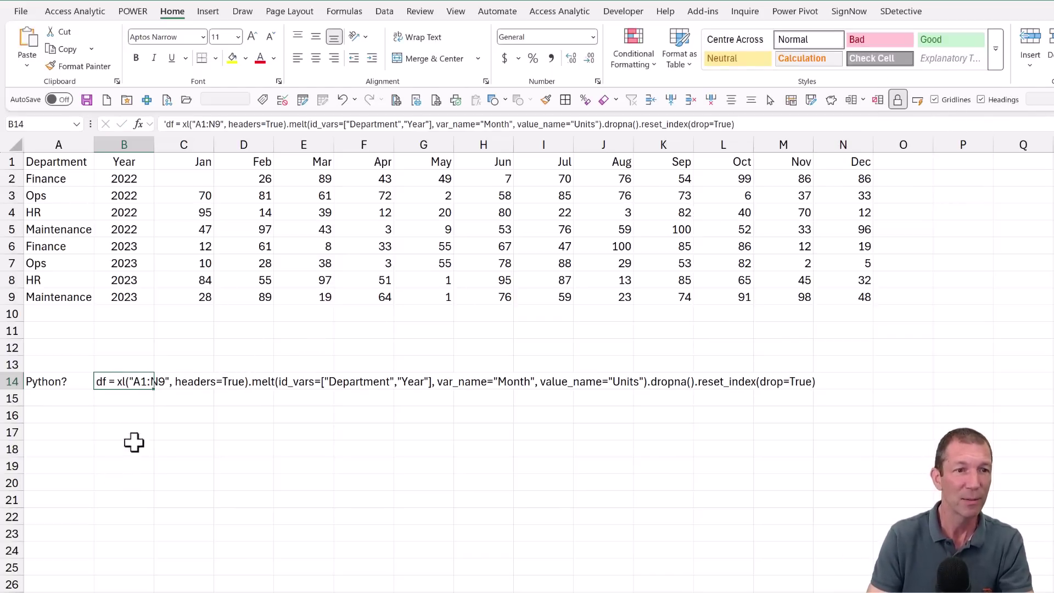
# Insert a Python formula in C17 containing the copied df melt code for A1:N9 and commit it
pyautogui.click(162, 431)
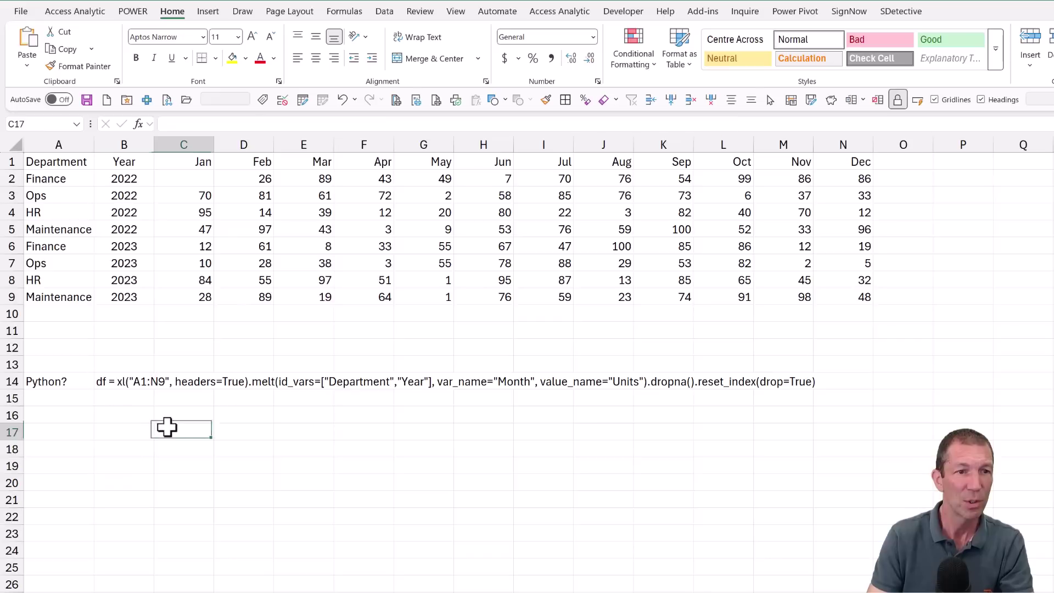
pyautogui.click(344, 11)
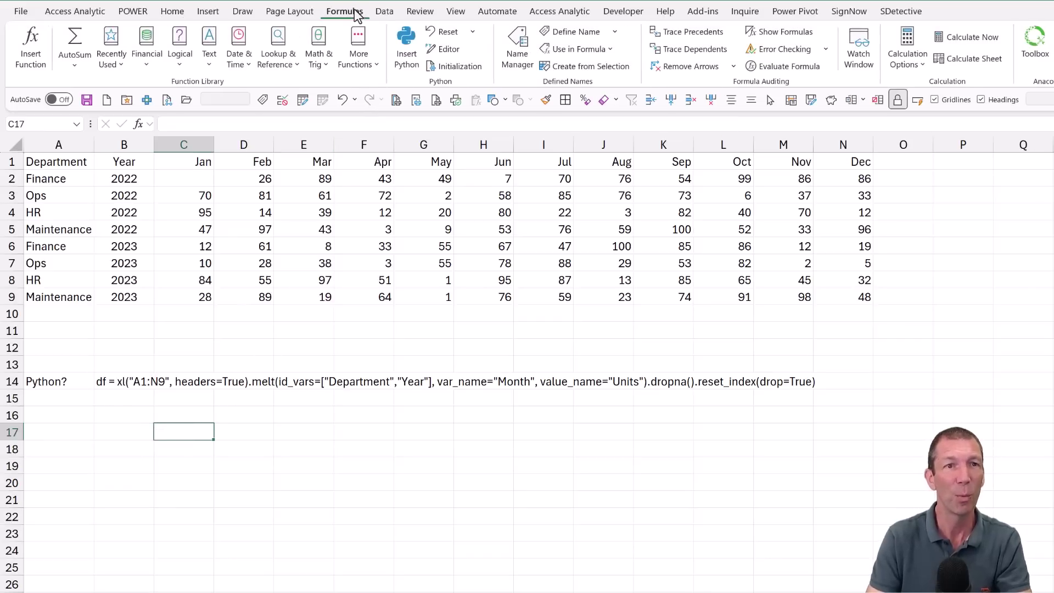
pyautogui.click(411, 52)
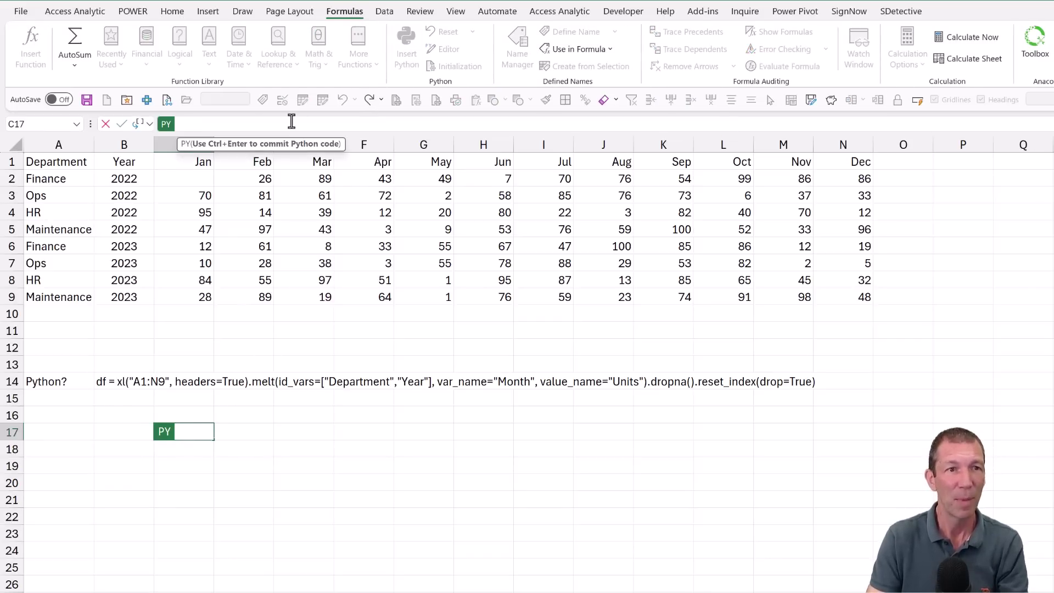
pyautogui.hotkey('ctrl', 'v')
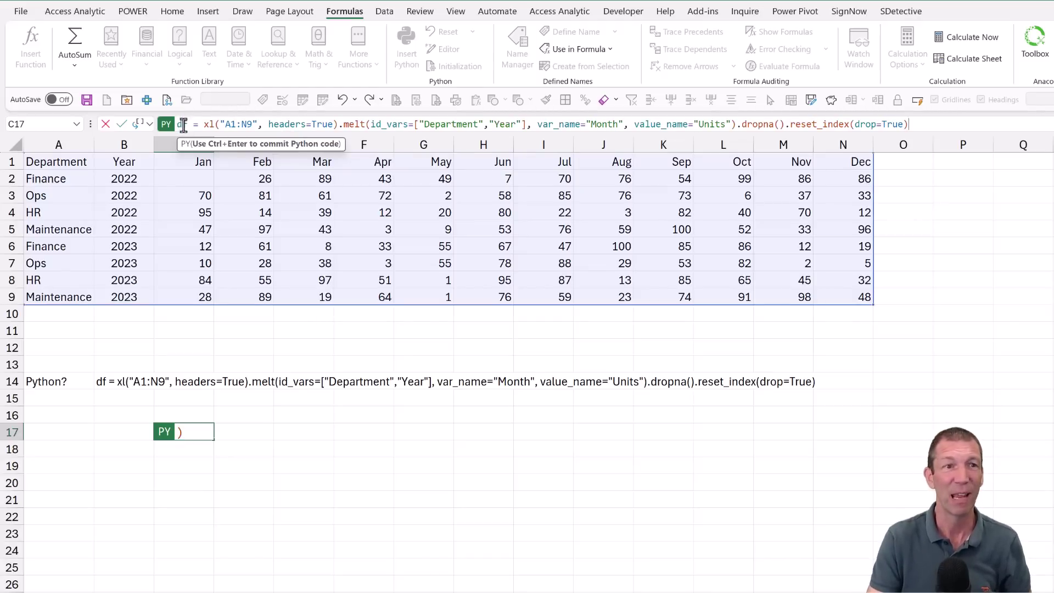
pyautogui.moveTo(224, 122)
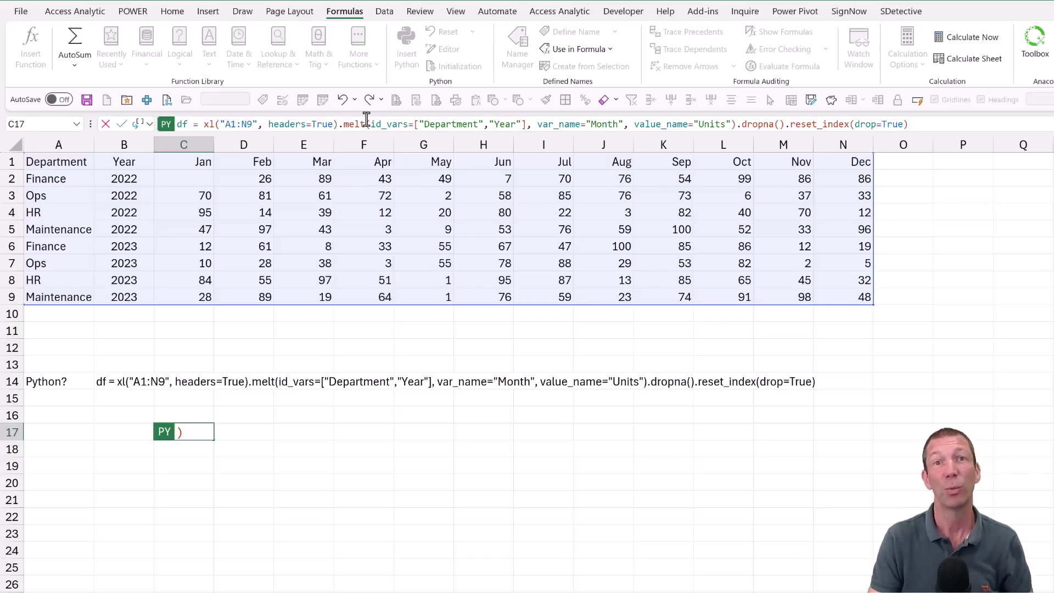
pyautogui.moveTo(366, 119)
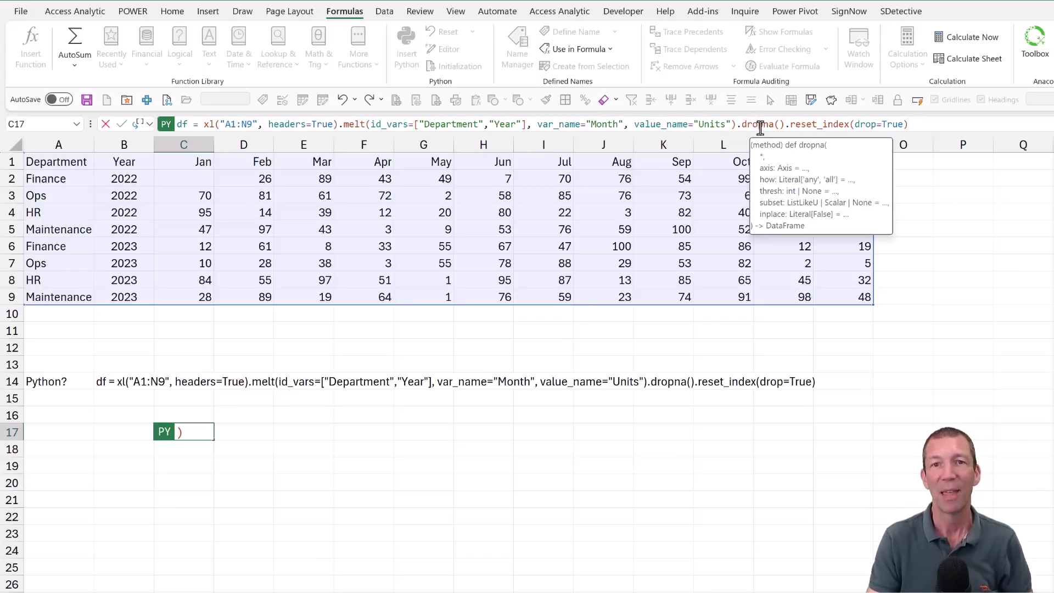
pyautogui.click(781, 125)
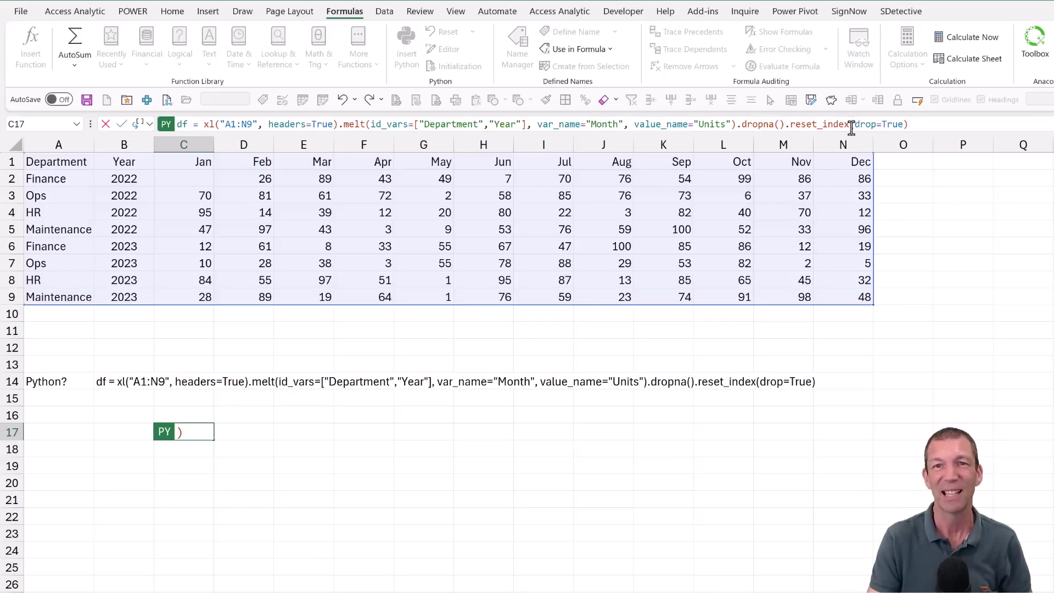
pyautogui.moveTo(850, 127)
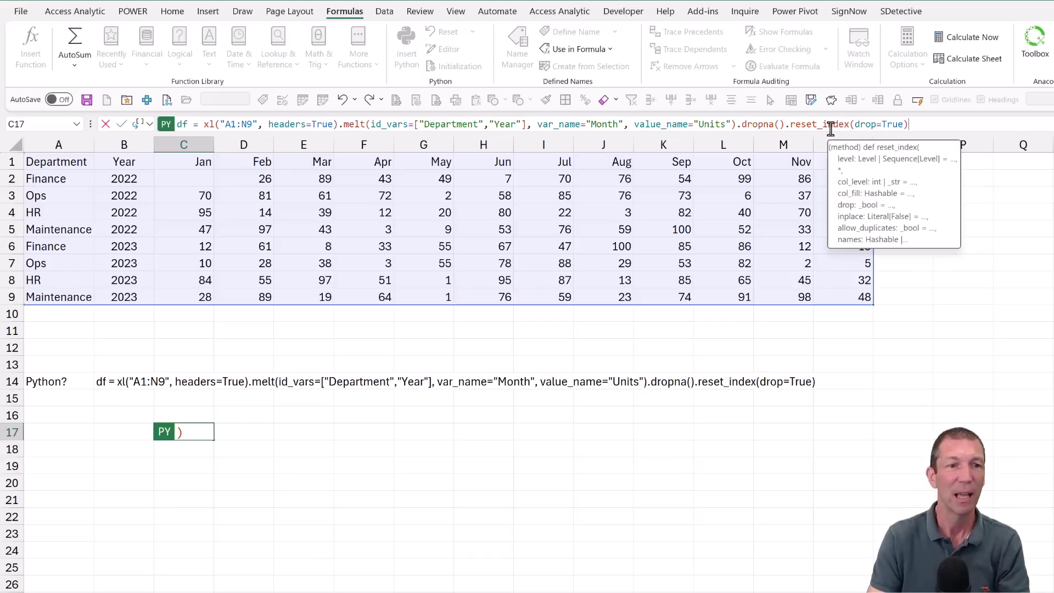
pyautogui.click(122, 124)
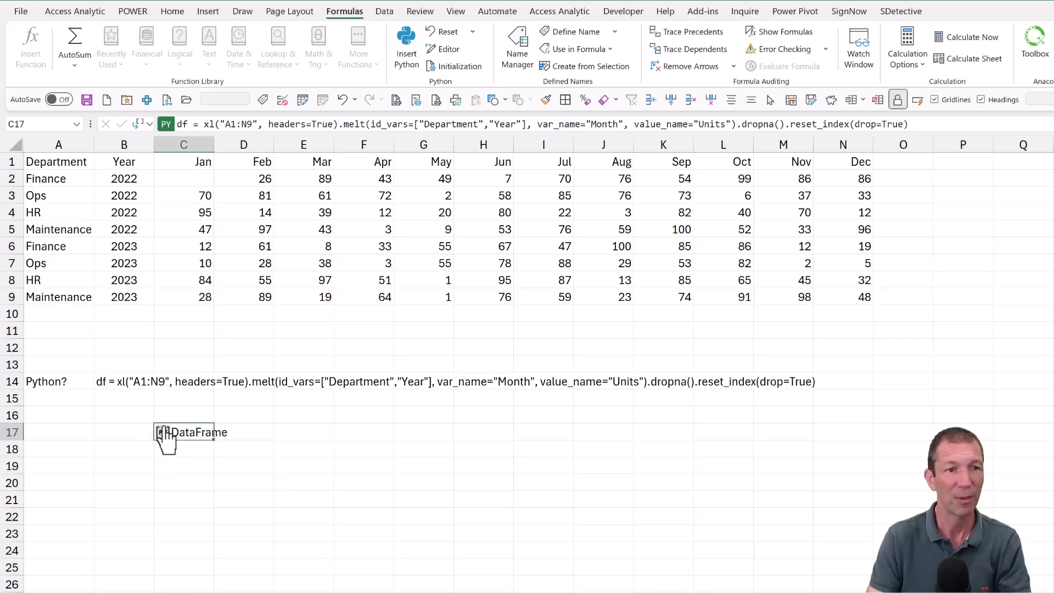
# Preview the DataFrame in C17 and set its Python output to Excel Value
pyautogui.click(164, 434)
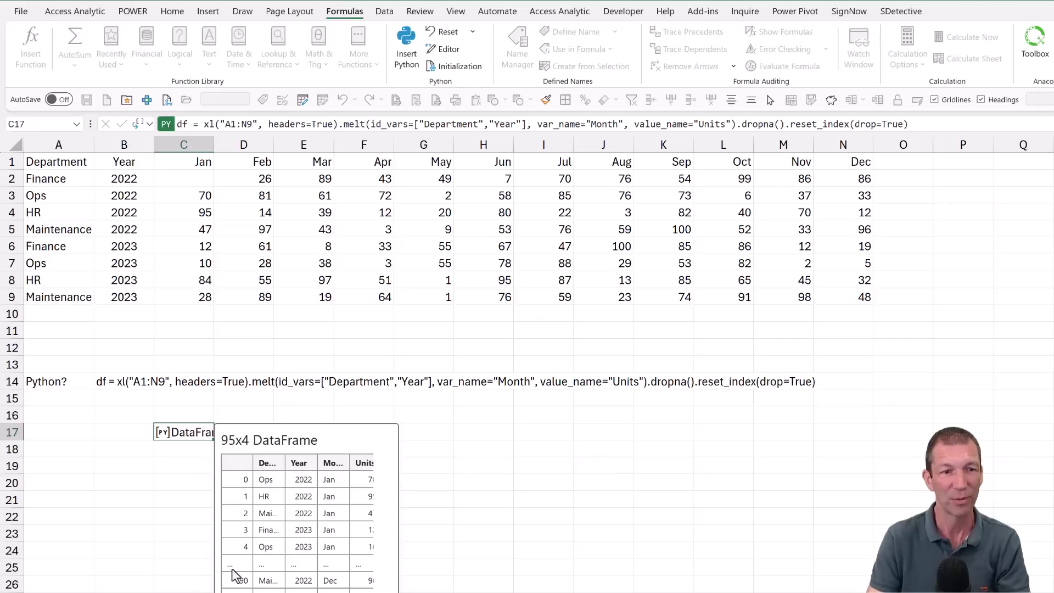
pyautogui.click(173, 434)
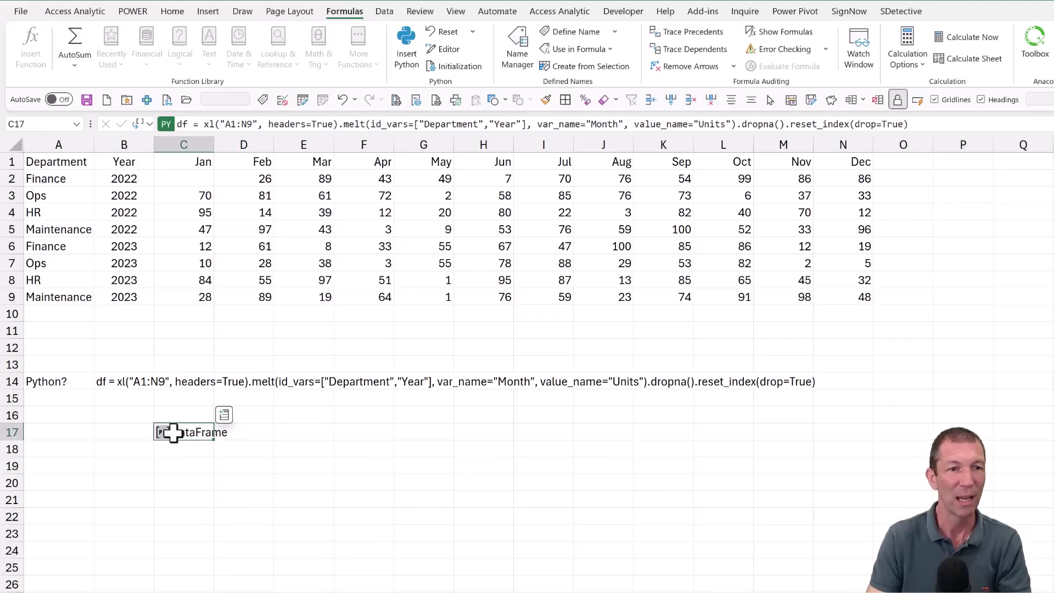
pyautogui.click(150, 125)
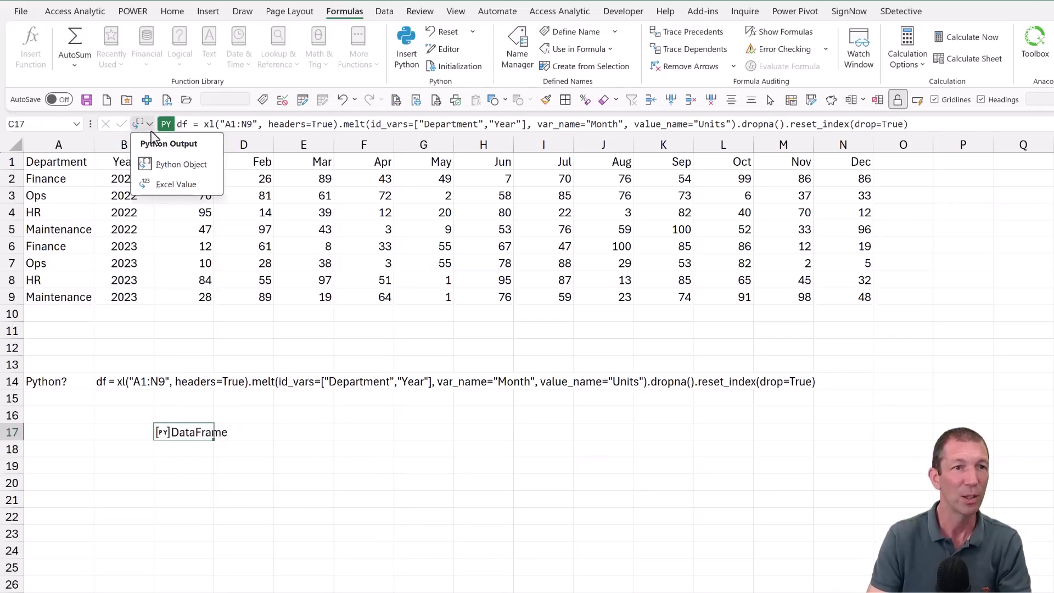
pyautogui.click(169, 189)
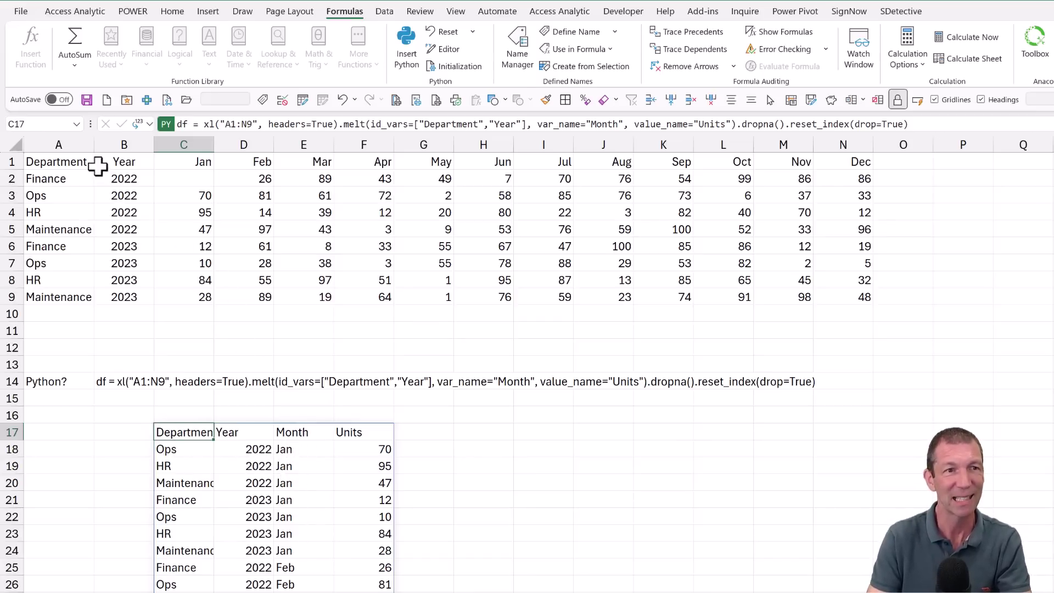
# Enter =aaUNPIVOT(A1:N9,2) in H17, beside the Python output
pyautogui.click(481, 434)
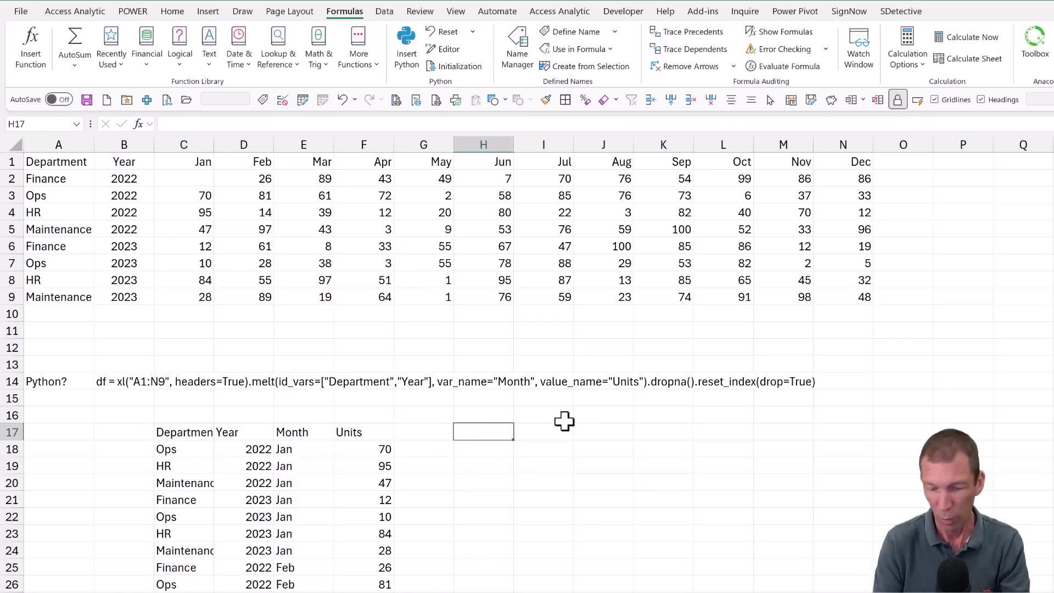
pyautogui.write('=aaUNPIVOT(')
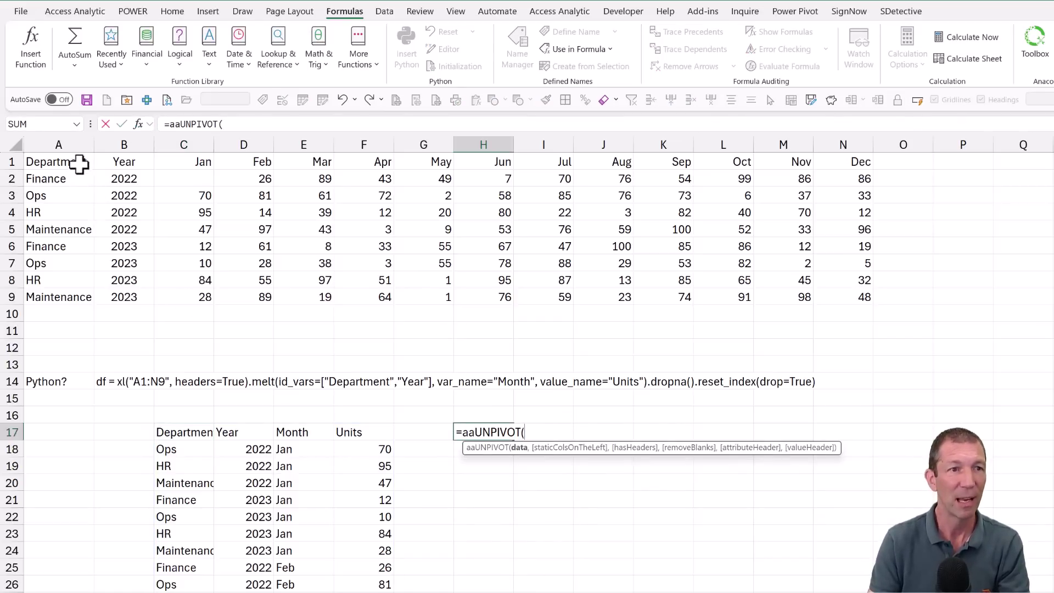
pyautogui.moveTo(77, 161); pyautogui.dragTo(846, 297)
pyautogui.write(',')
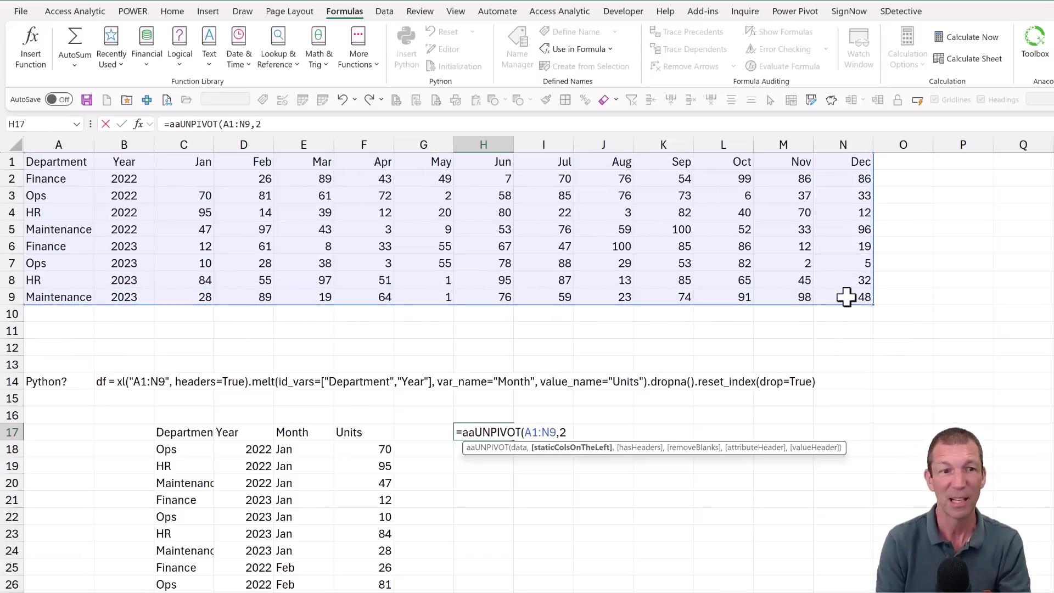
pyautogui.write('2)')
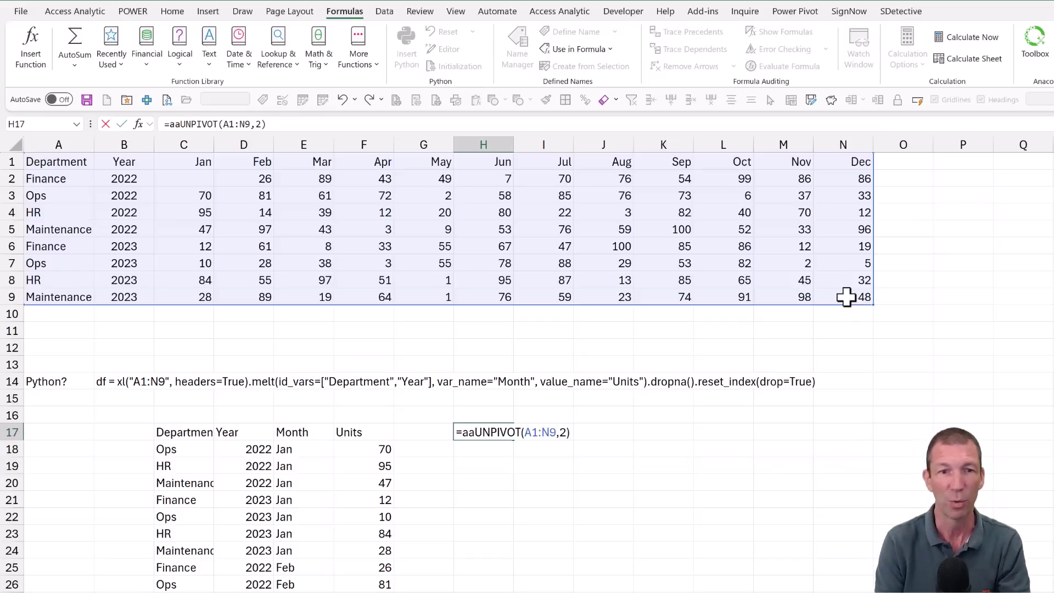
pyautogui.hotkey('ctrl', 'Return')
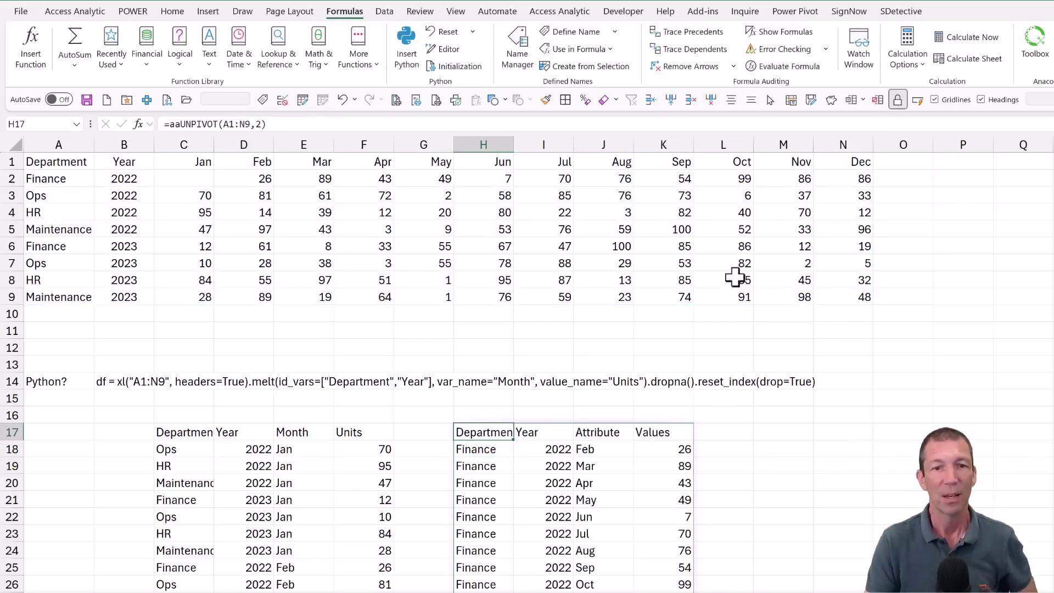
# Enter 10 as Finance's Jan 2022 value in C2 and compare the Python and aaUNPIVOT outputs
pyautogui.click(601, 452)
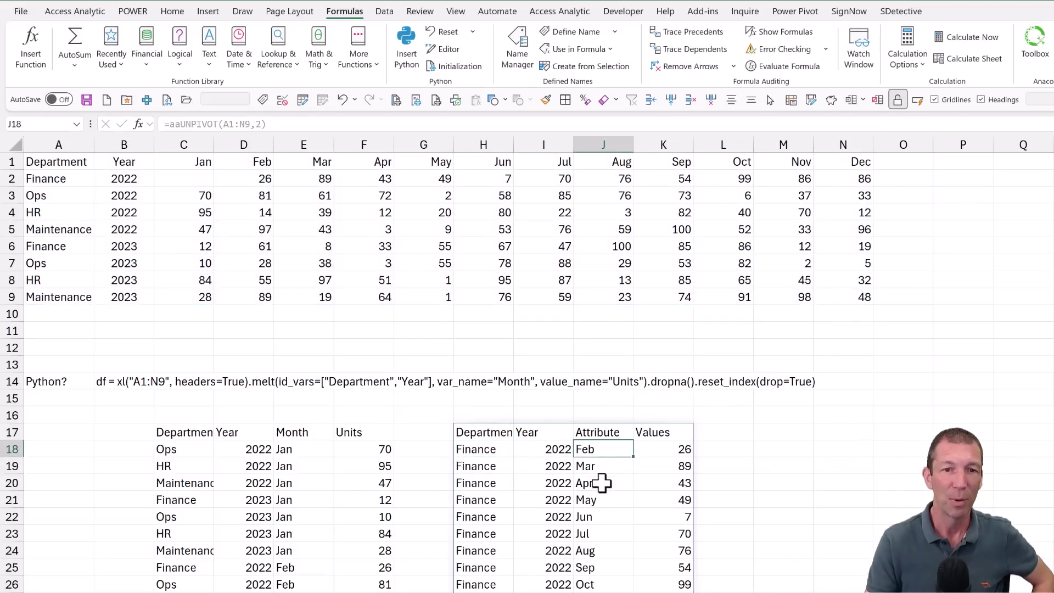
pyautogui.click(605, 483)
pyautogui.moveTo(268, 164); pyautogui.dragTo(316, 162)
pyautogui.click(207, 182)
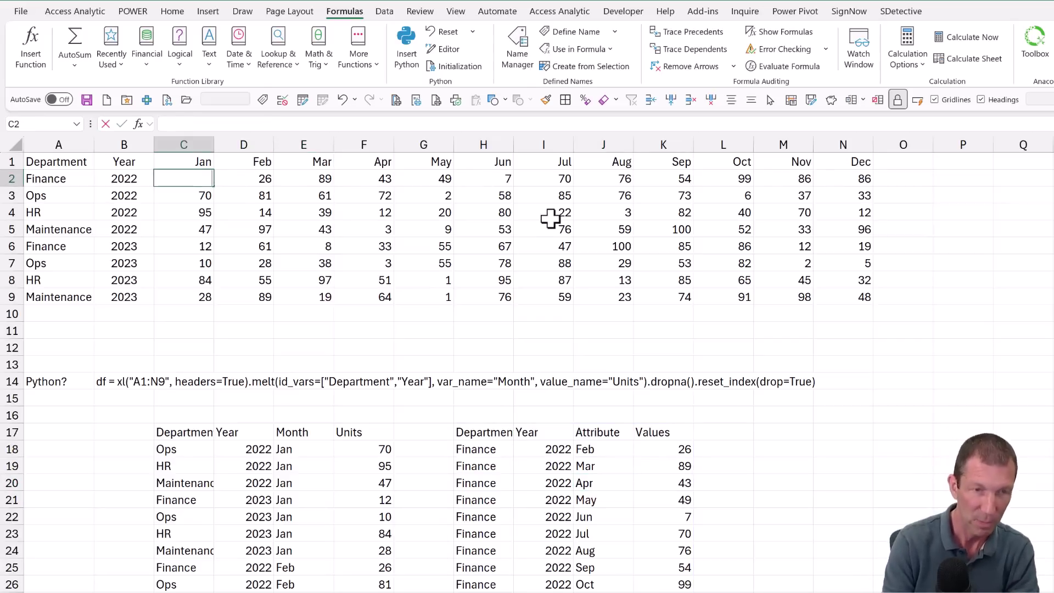
pyautogui.write('10')
pyautogui.press('Return')
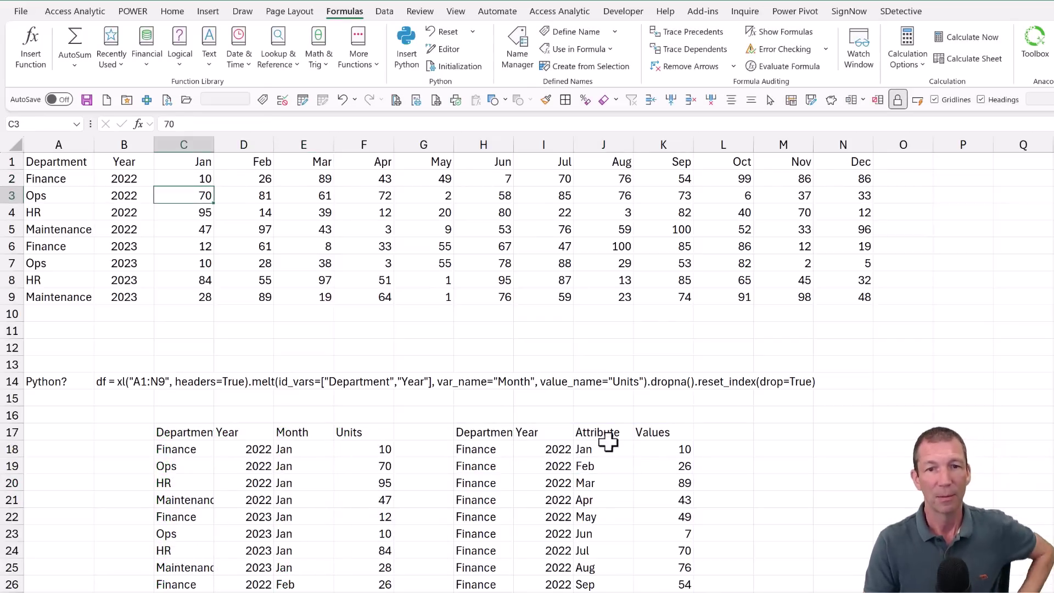
pyautogui.click(650, 464)
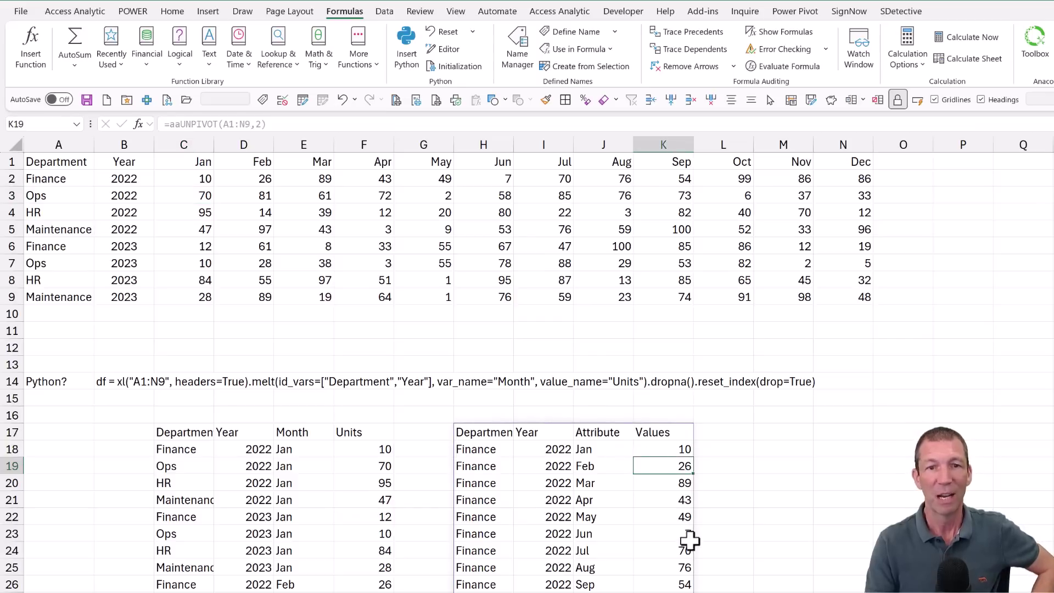
pyautogui.click(362, 462)
pyautogui.click(367, 435)
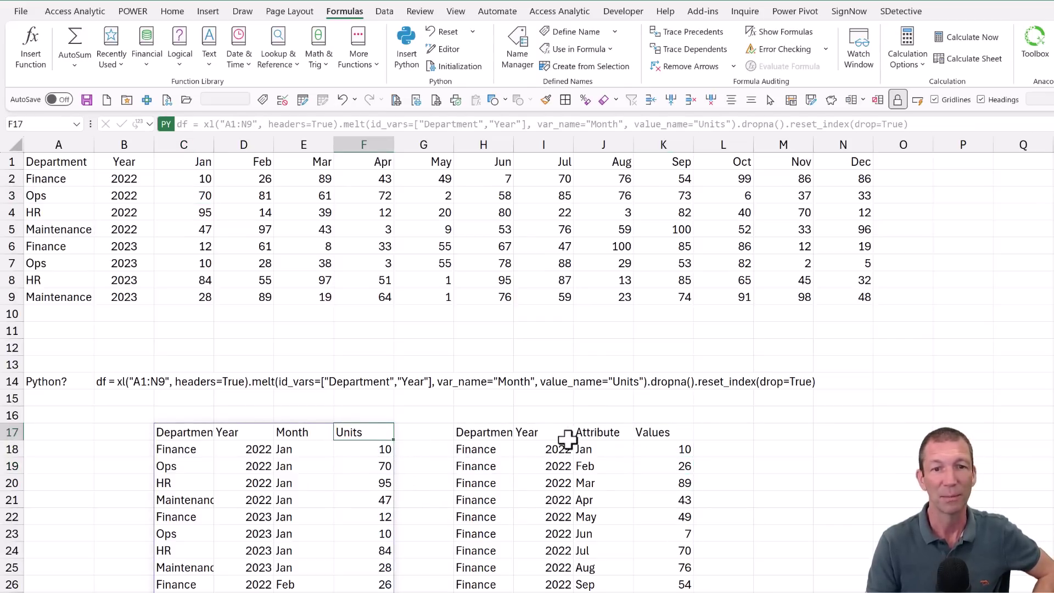
pyautogui.click(623, 451)
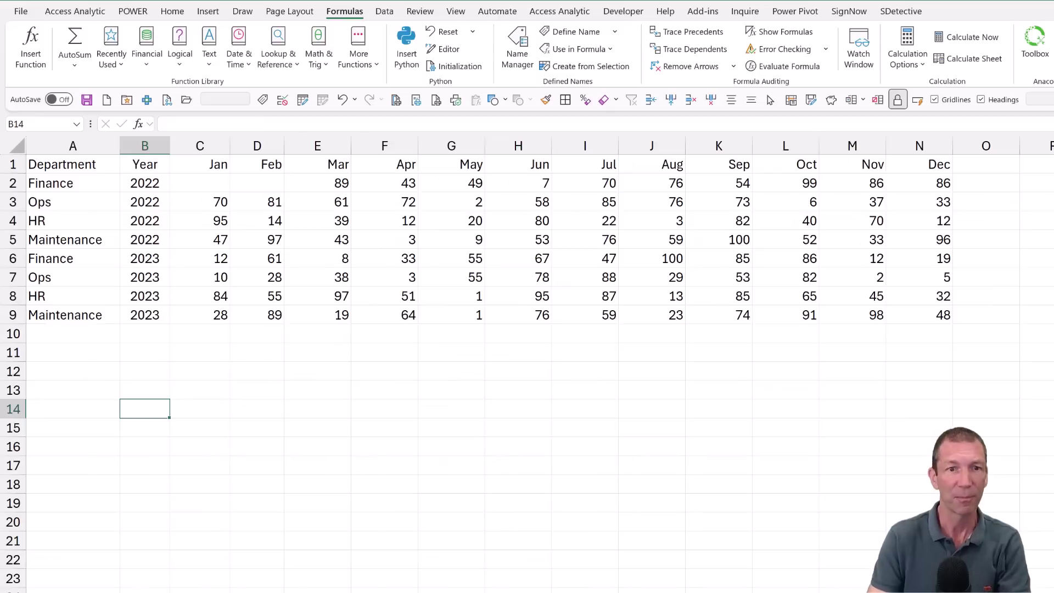
# Load the named range PQDemoData (A1:N9) into the Power Query Editor as a table/range source
pyautogui.click(90, 169)
pyautogui.moveTo(101, 180); pyautogui.dragTo(912, 324)
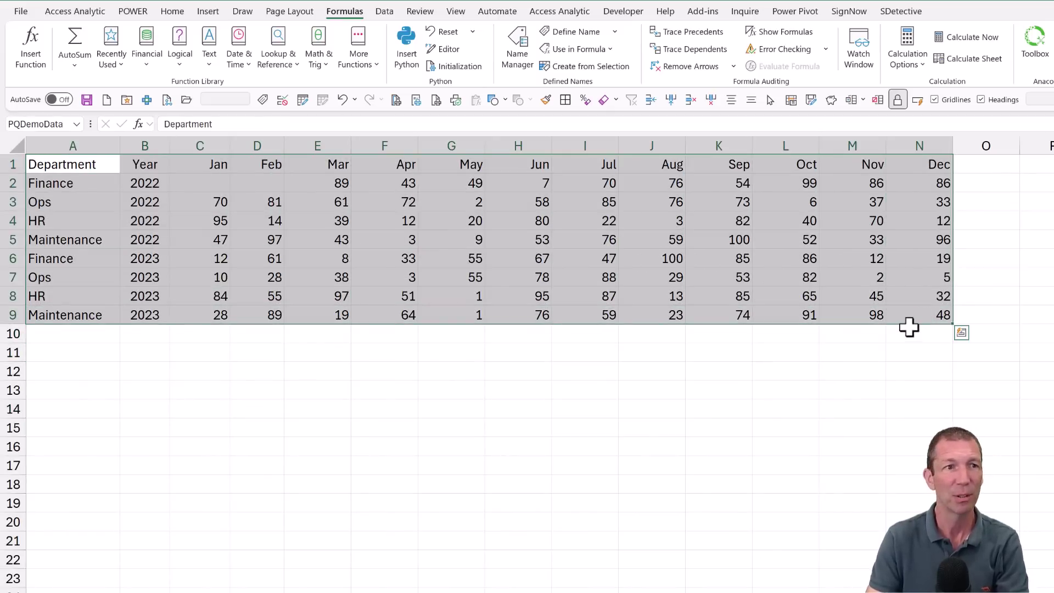
pyautogui.click(52, 127)
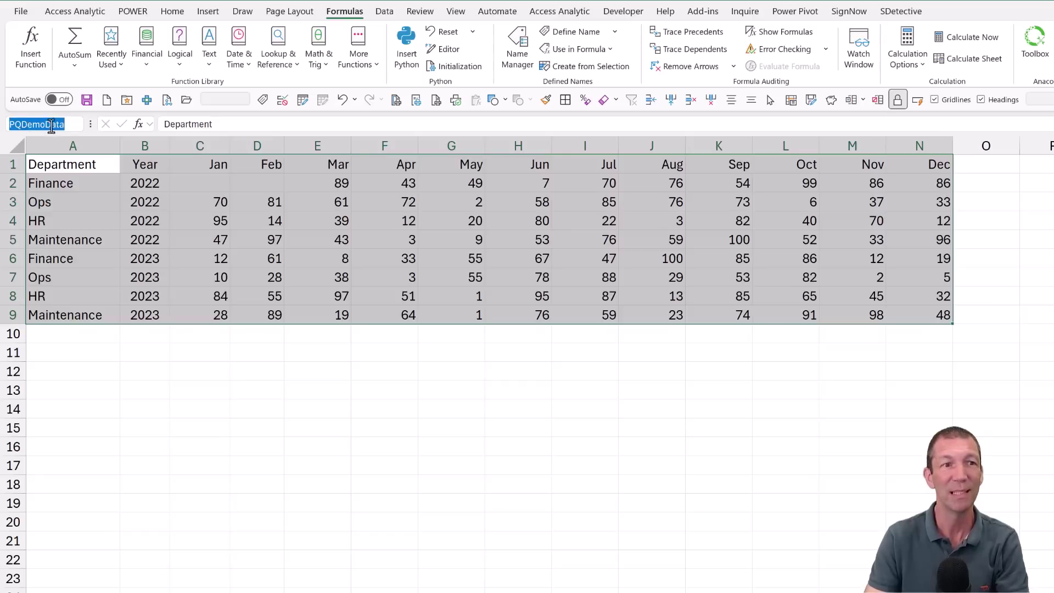
pyautogui.press('Escape')
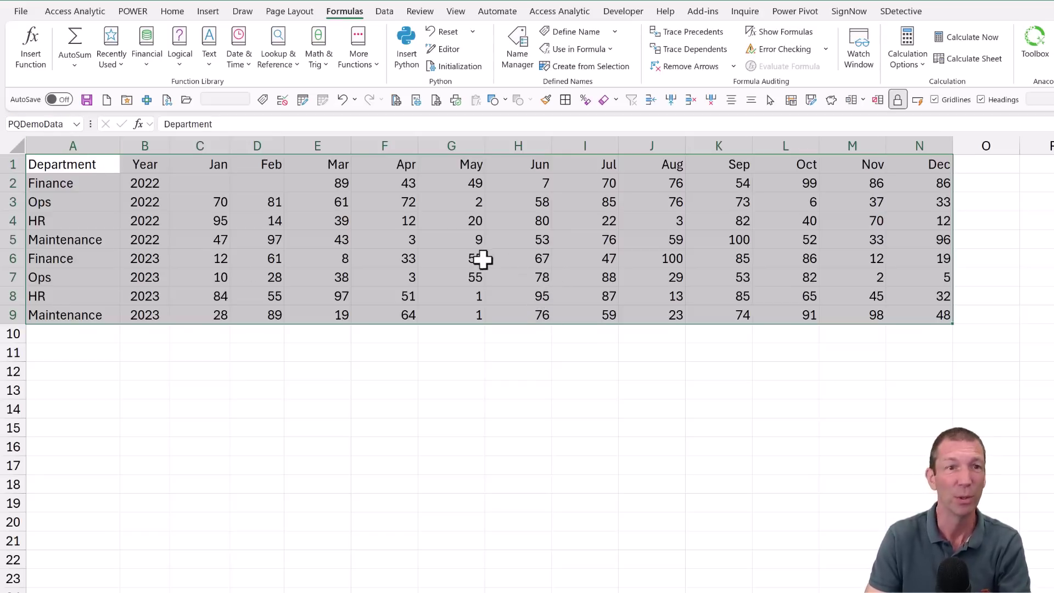
pyautogui.rightClick(332, 211)
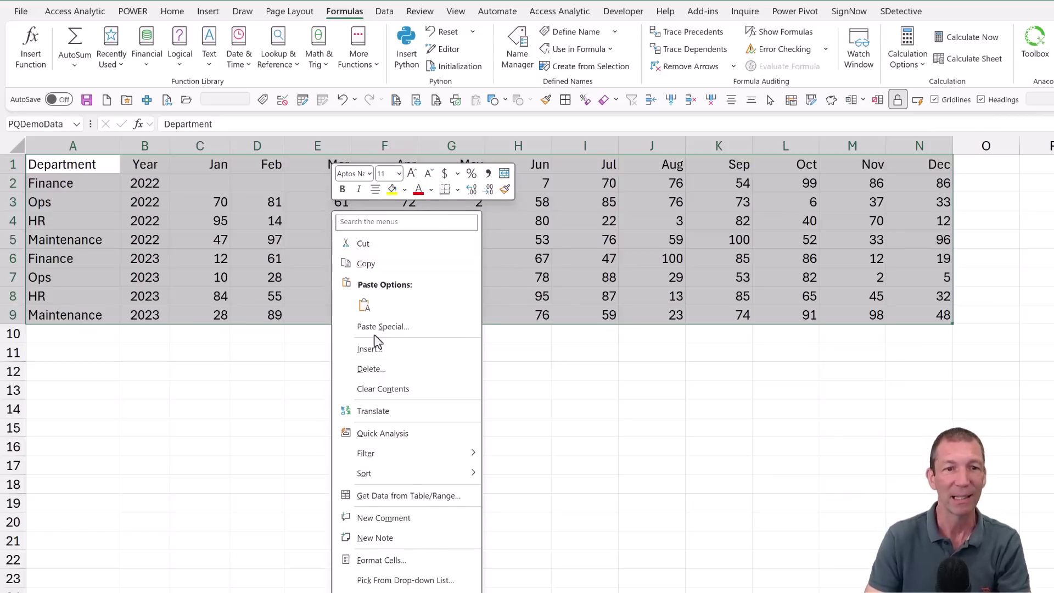
pyautogui.click(410, 497)
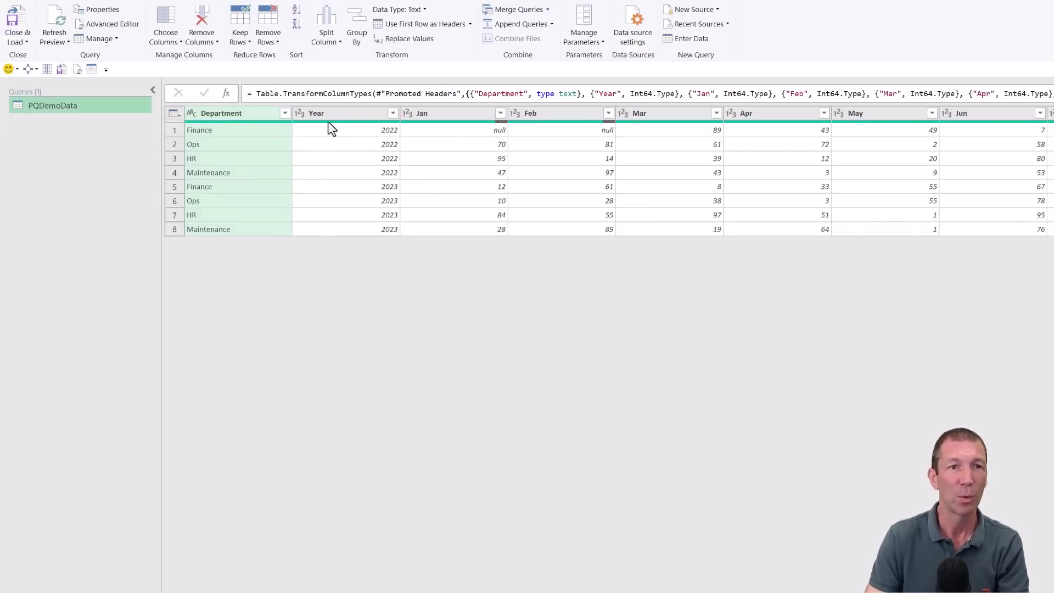
# Unpivot all columns other than Department and Year in the PQDemoData query
pyautogui.keyDown('ctrl'); pyautogui.click(334, 113); pyautogui.keyUp('ctrl')
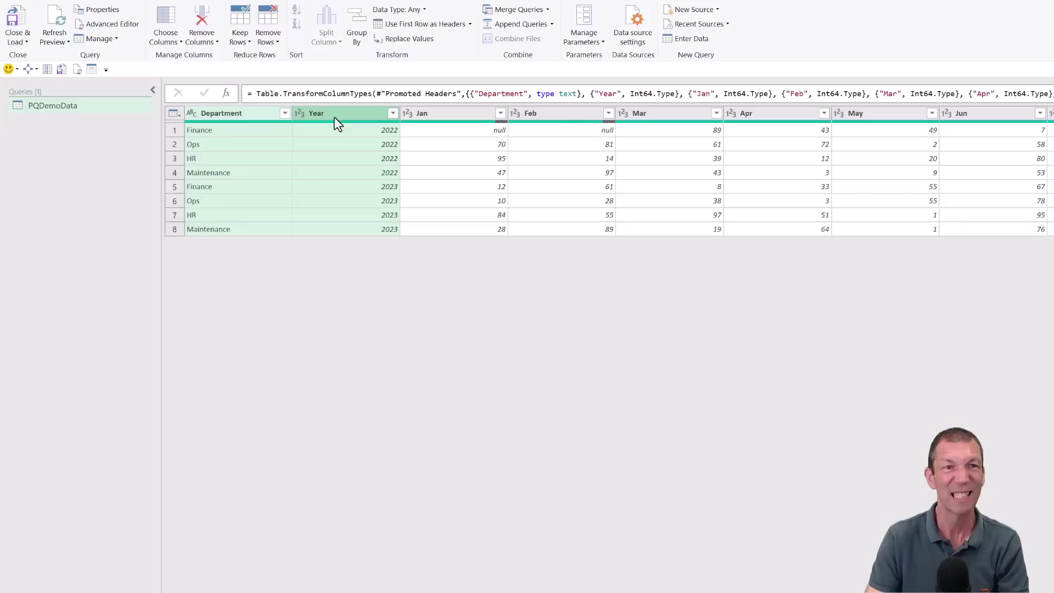
pyautogui.rightClick(334, 120)
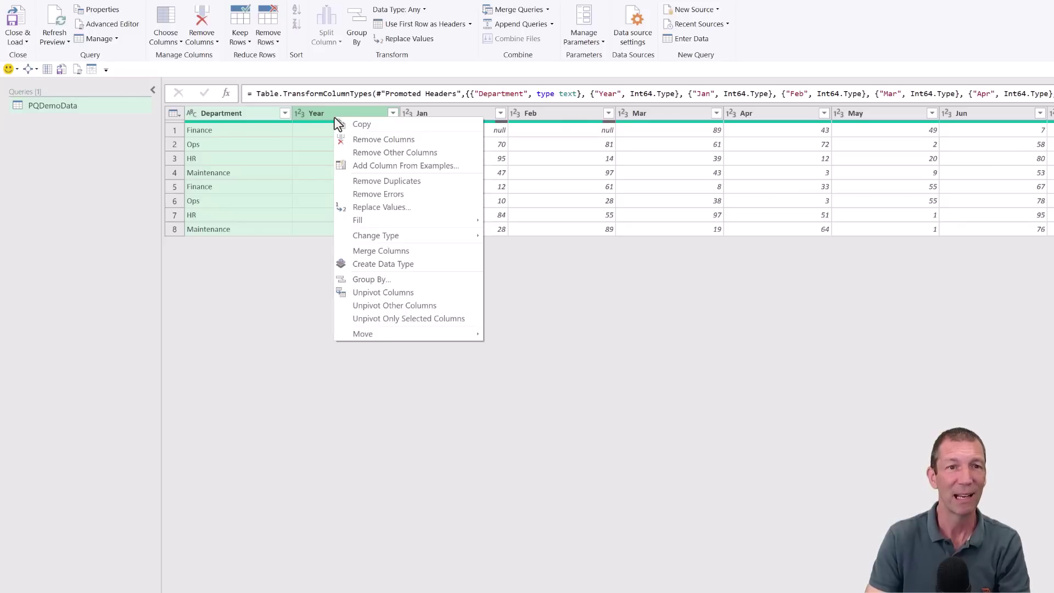
pyautogui.click(390, 305)
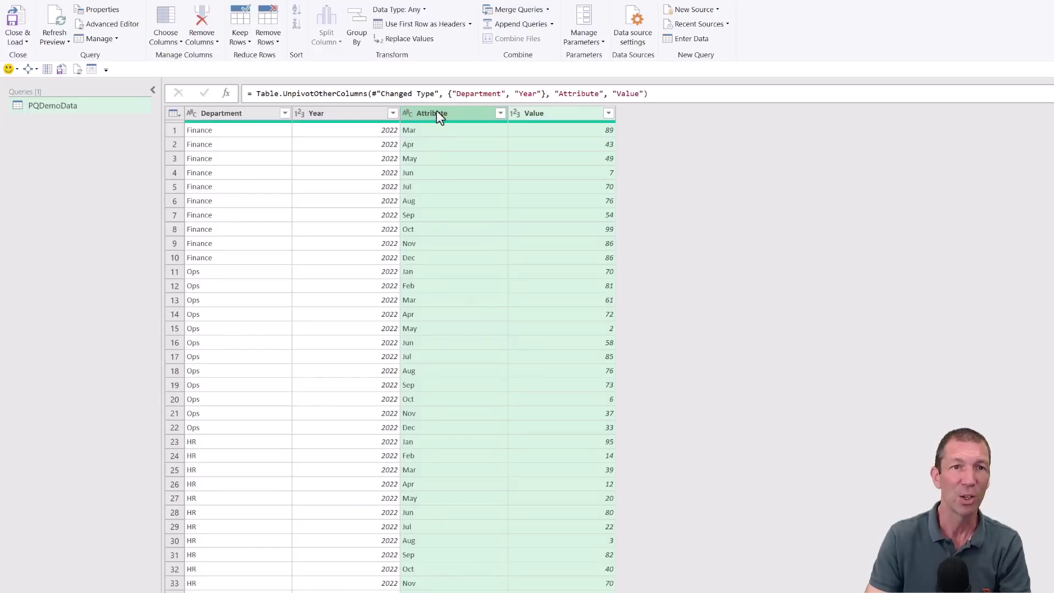
# Rename the unpivoted Attribute column to Months in the Table.UnpivotOtherColumns formula
pyautogui.click(437, 113)
pyautogui.click(578, 94)
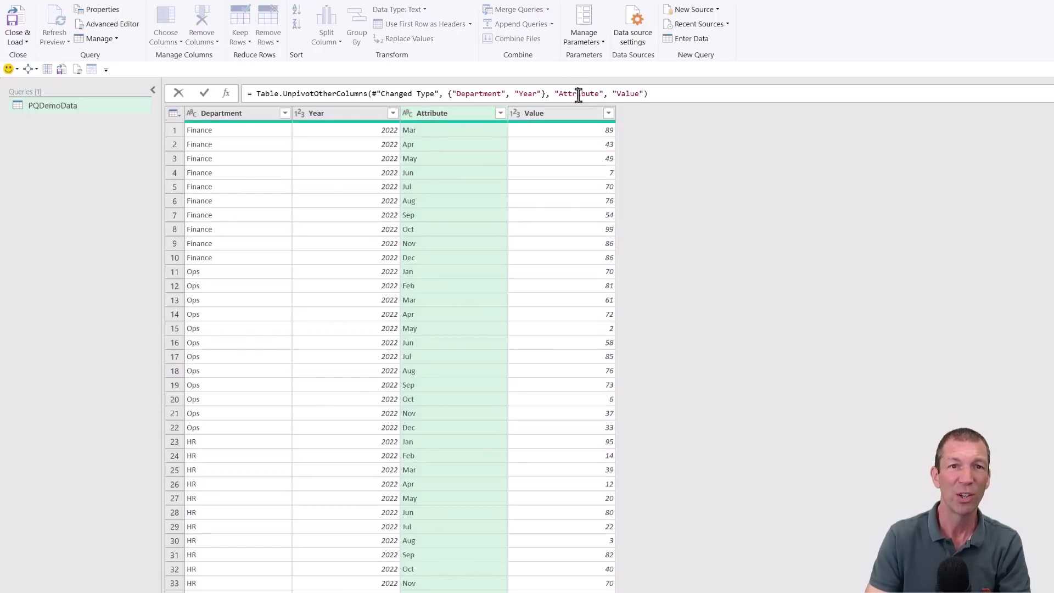
pyautogui.doubleClick(579, 94)
pyautogui.write('MOnth')
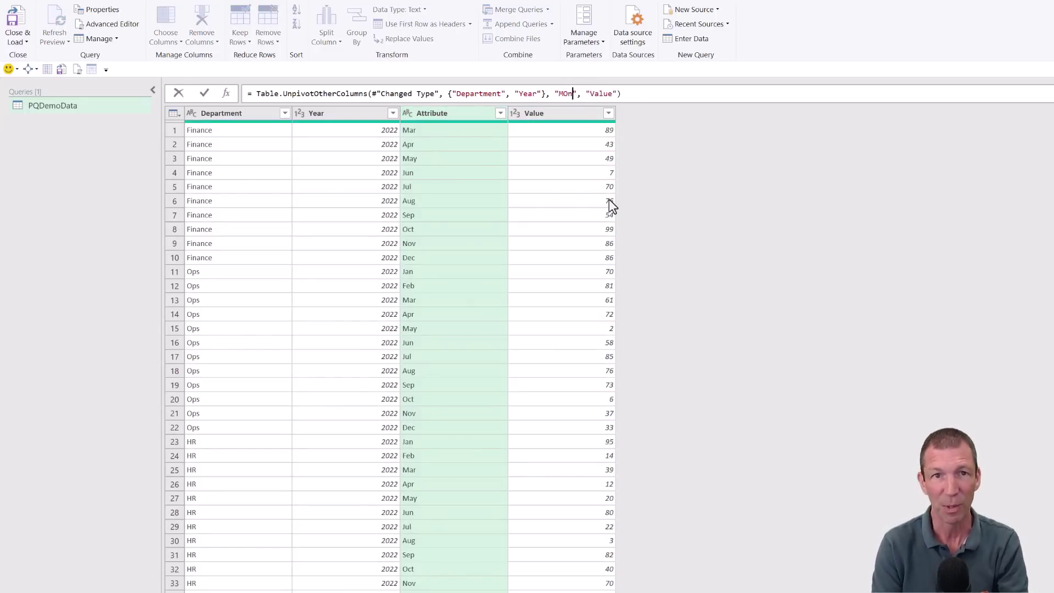
pyautogui.press('BackSpace')
pyautogui.press('BackSpace')
pyautogui.press('BackSpace')
pyautogui.press('BackSpace')
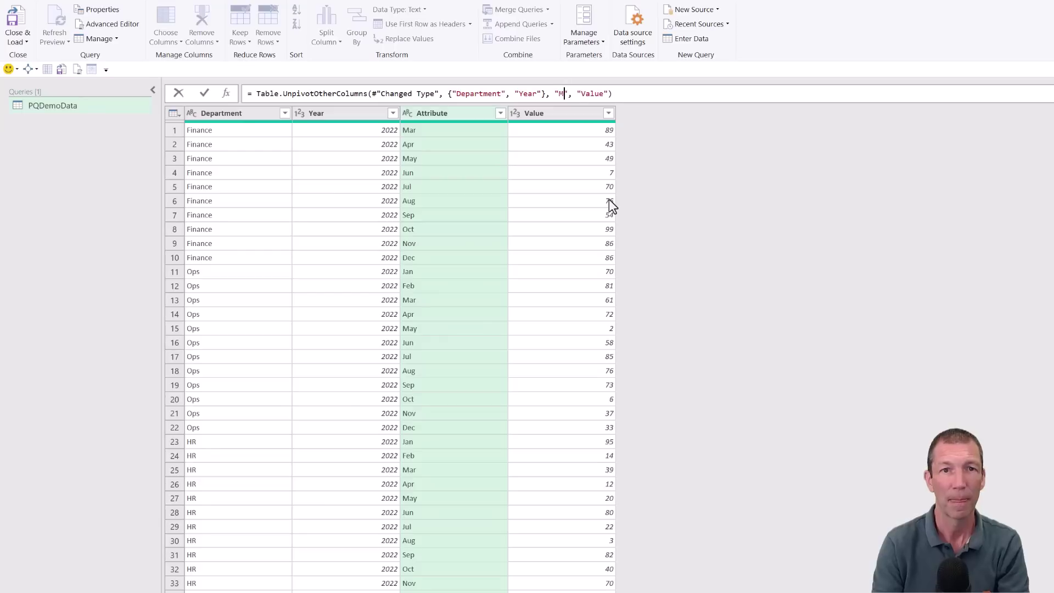
pyautogui.write('onths')
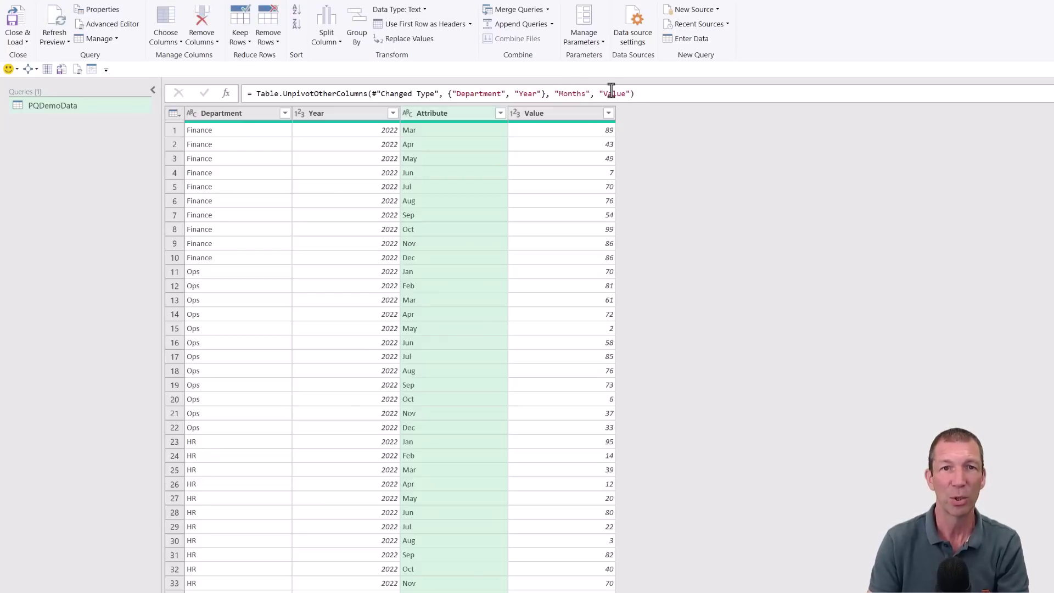
pyautogui.press('Return')
# Rename the Value column to Units within the same unpivot formula
pyautogui.doubleClick(613, 94)
pyautogui.write('Units')
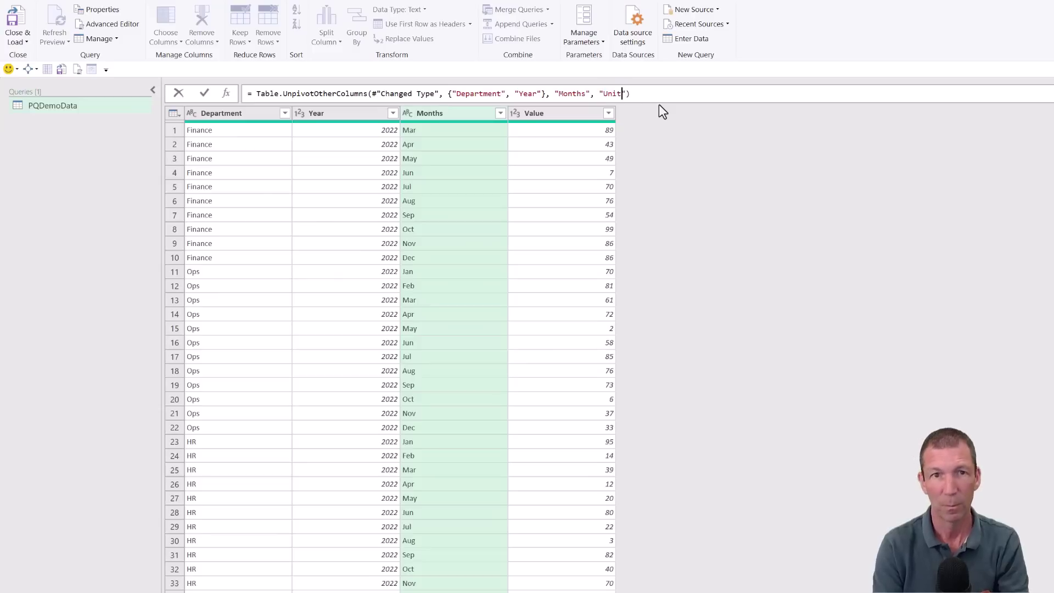
pyautogui.press('Return')
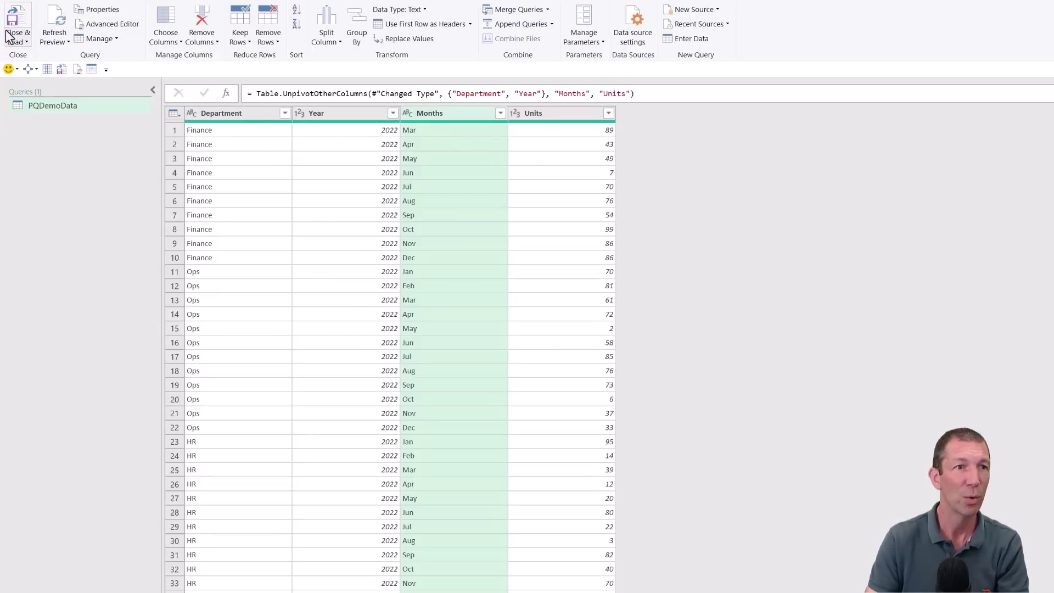
# Close the query editor and load the PQDemoData query as a table in the existing PowerQuery worksheet, starting at A13
pyautogui.click(18, 43)
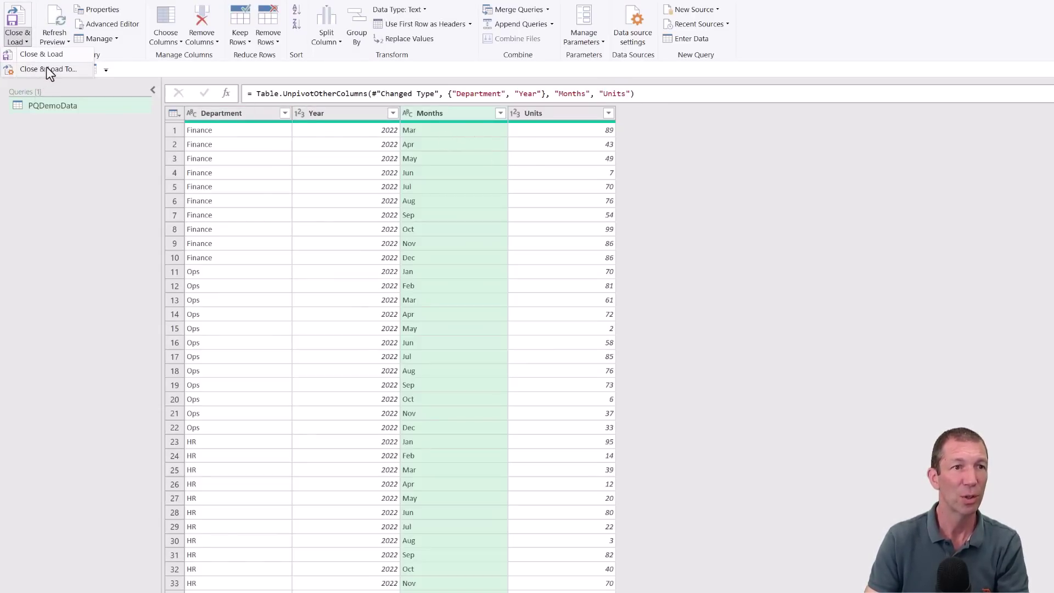
pyautogui.click(47, 69)
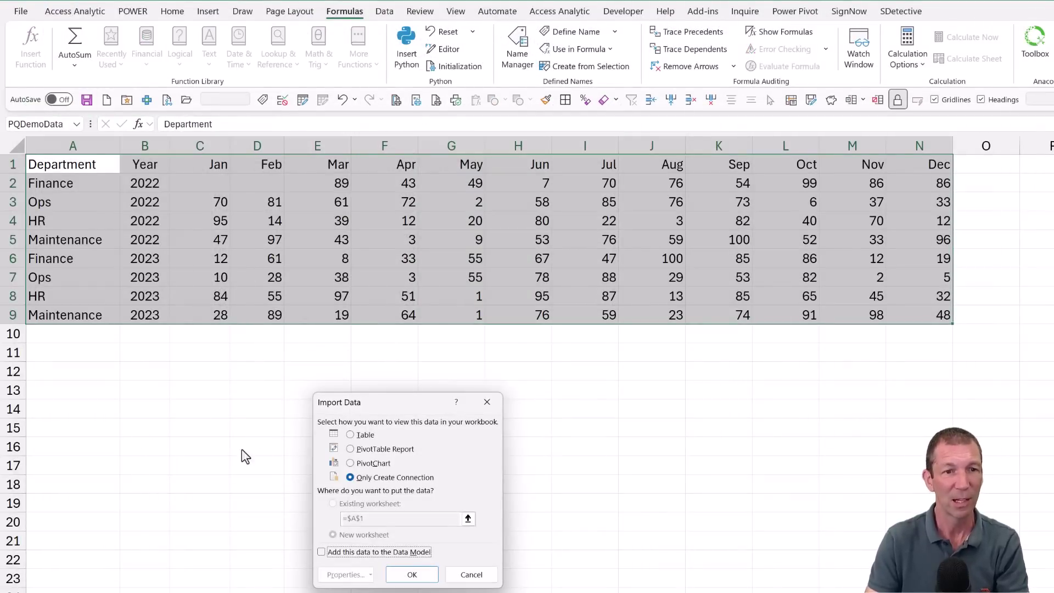
pyautogui.click(352, 435)
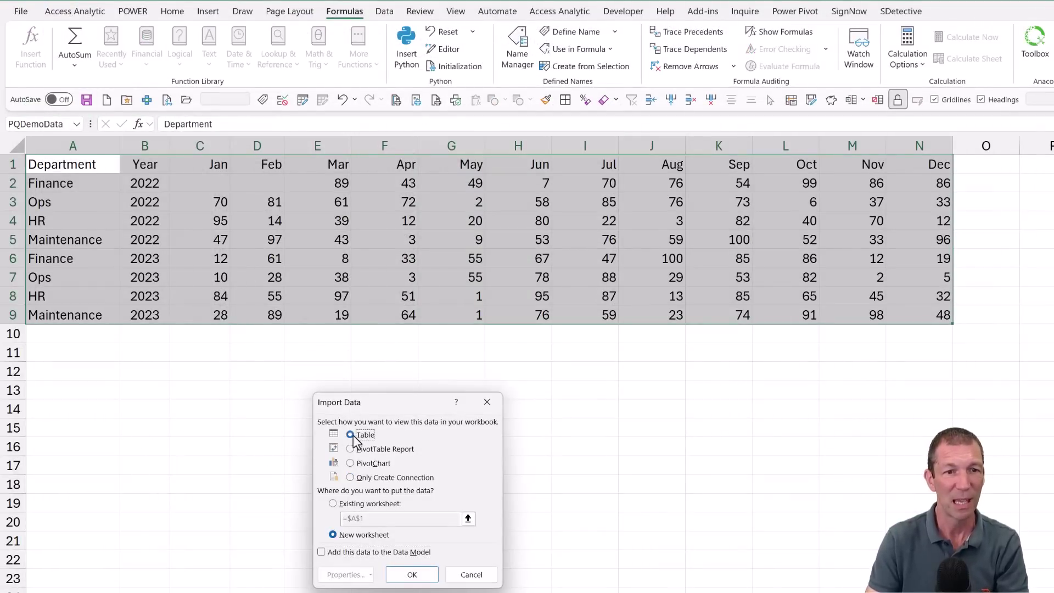
pyautogui.click(334, 504)
pyautogui.click(103, 391)
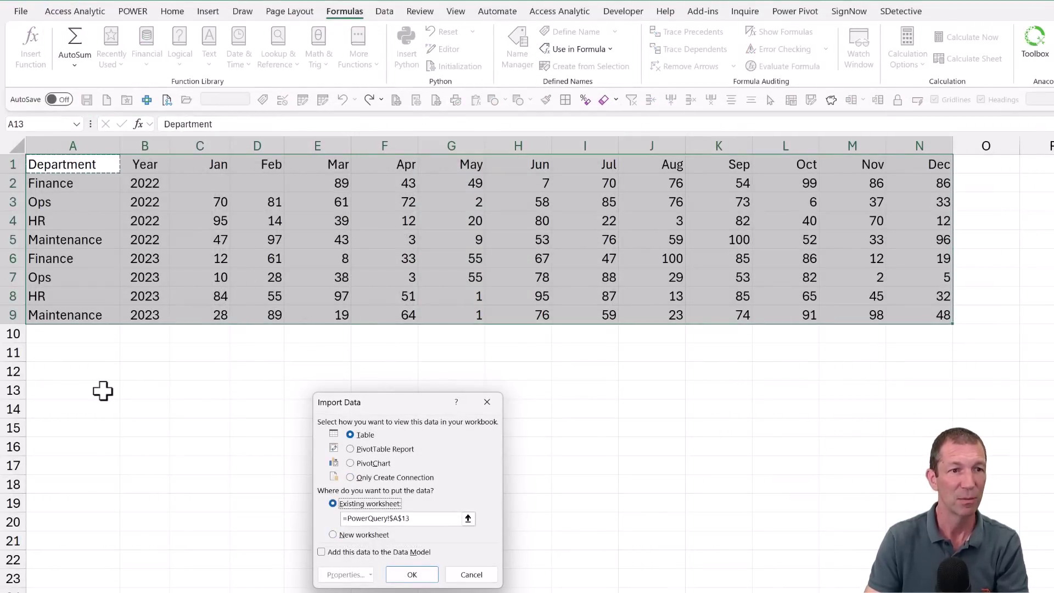
pyautogui.click(426, 582)
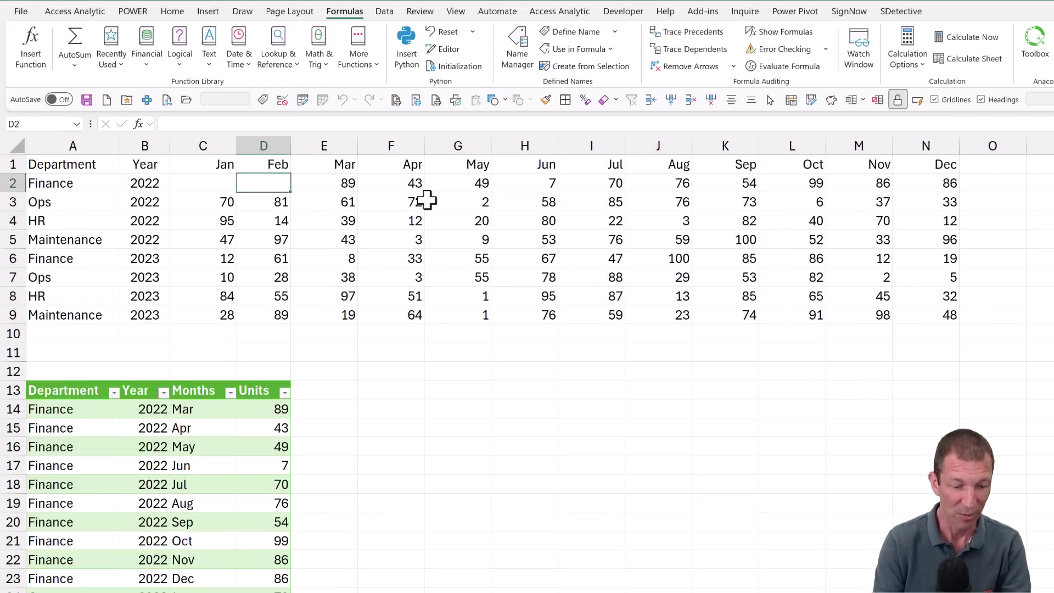
# Enter 33 as Finance's Feb 2022 value in D2 and refresh the Power Query output table
pyautogui.write('33')
pyautogui.press('Return')
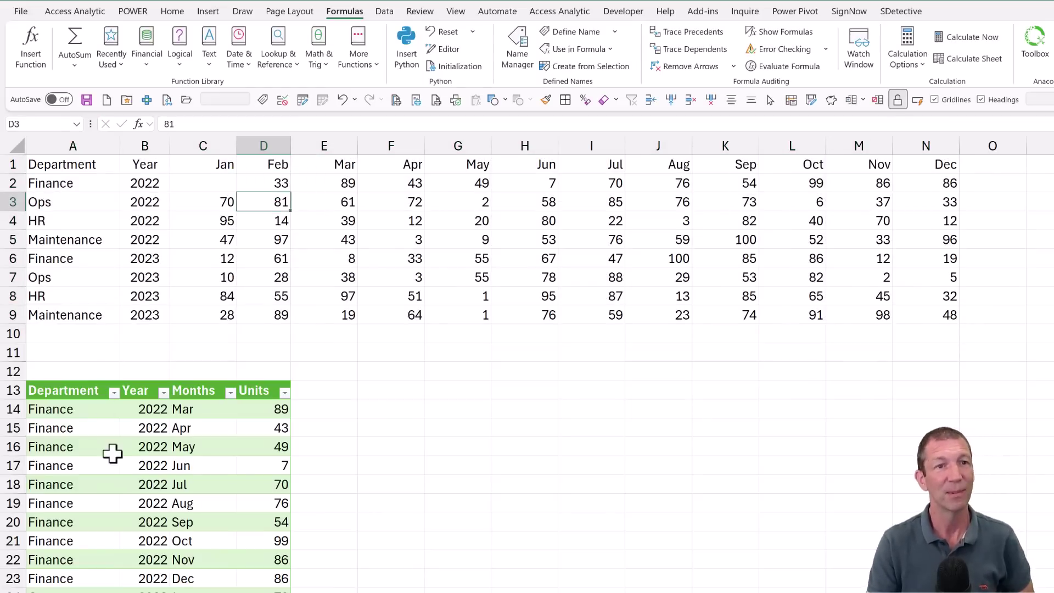
pyautogui.rightClick(213, 427)
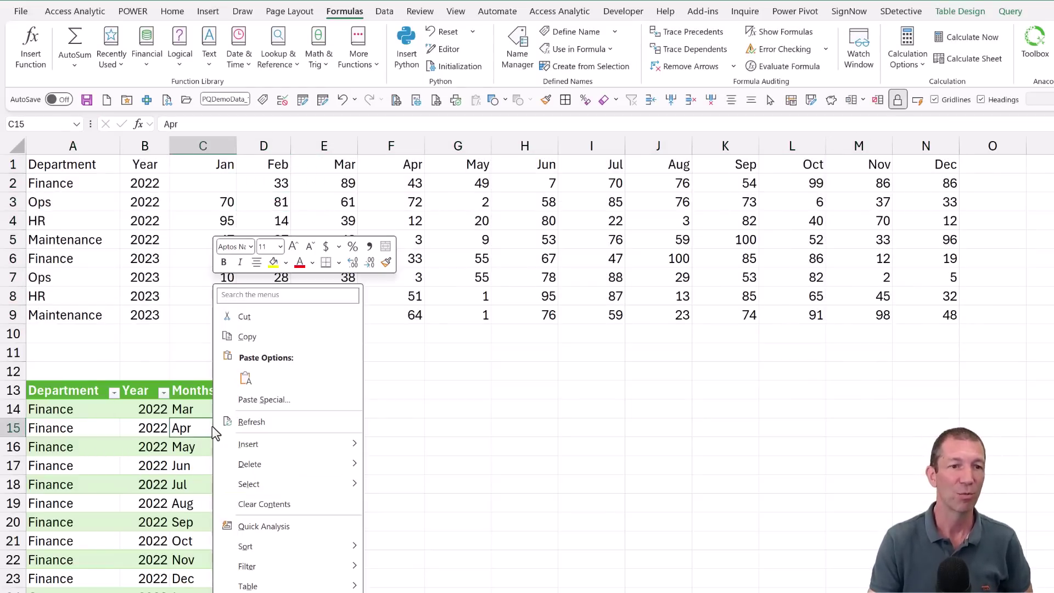
pyautogui.click(264, 423)
pyautogui.click(273, 413)
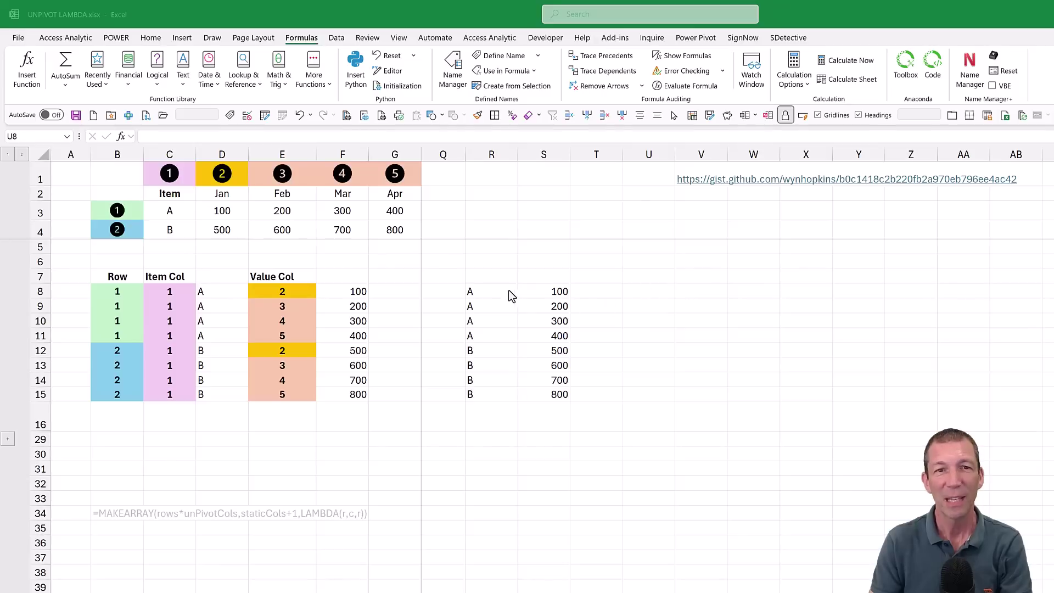
# On the aaUnpivotBasic sheet, examine the source range C3:G4 and the INDEX formula in R8
pyautogui.click(190, 209)
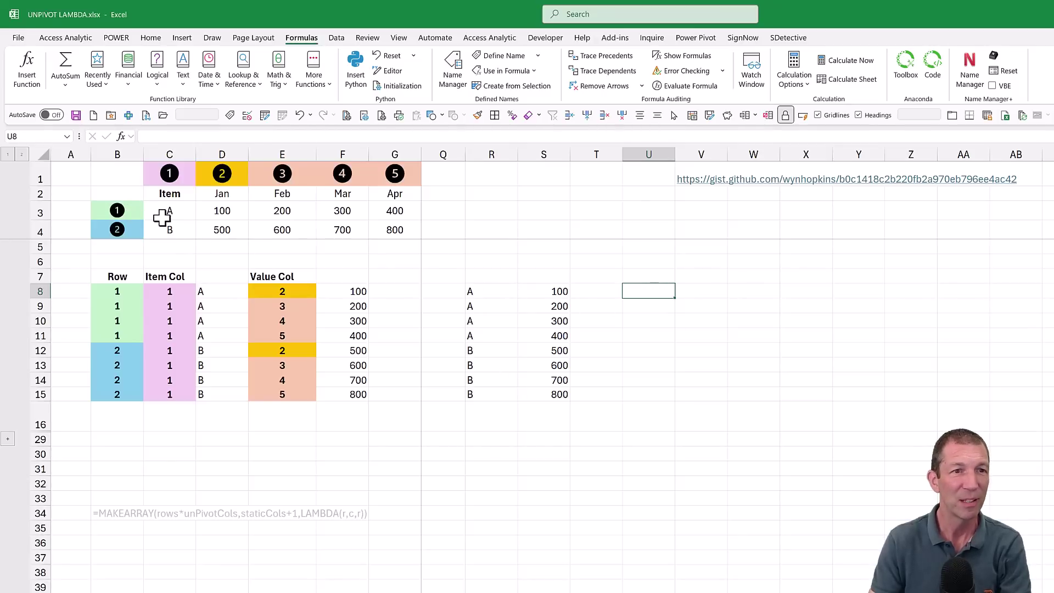
pyautogui.moveTo(164, 215); pyautogui.dragTo(386, 229)
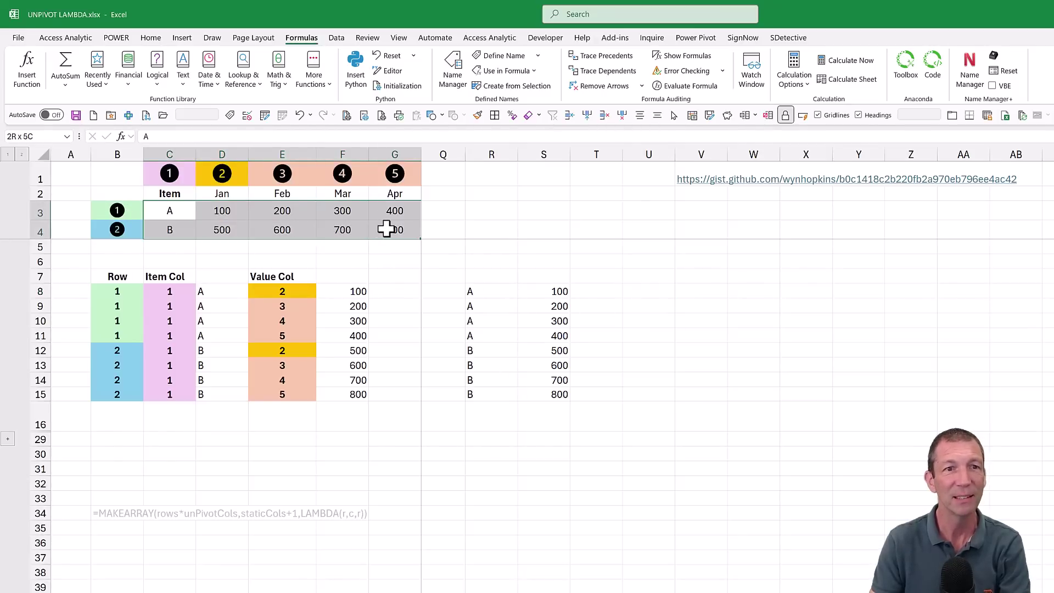
pyautogui.click(488, 292)
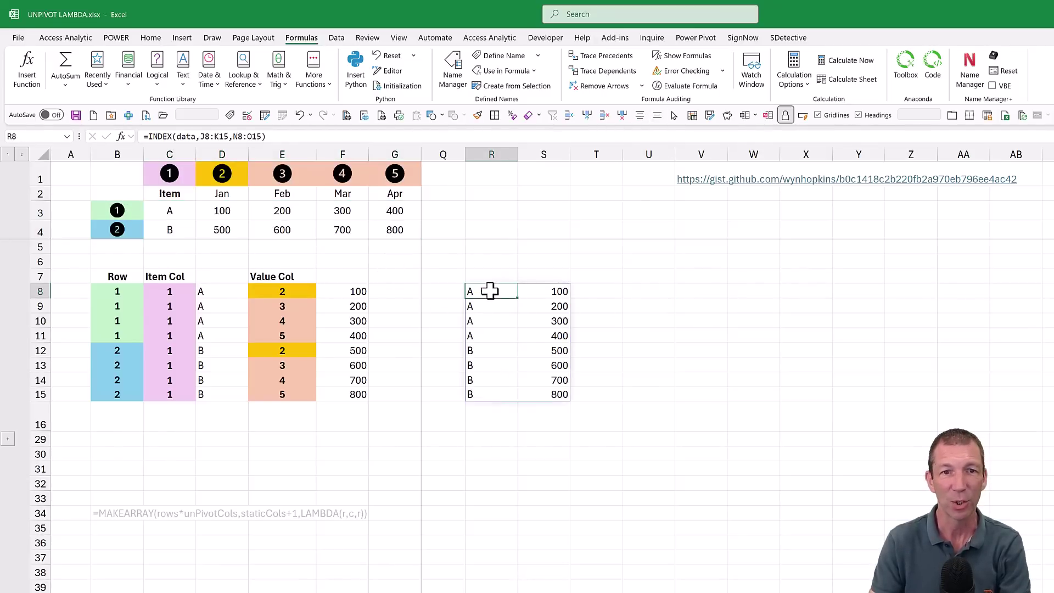
# Try =aaUnpivotBasic(data) in U8 with C3:G4 as the data, and clear the formula from the cell
pyautogui.click(651, 289)
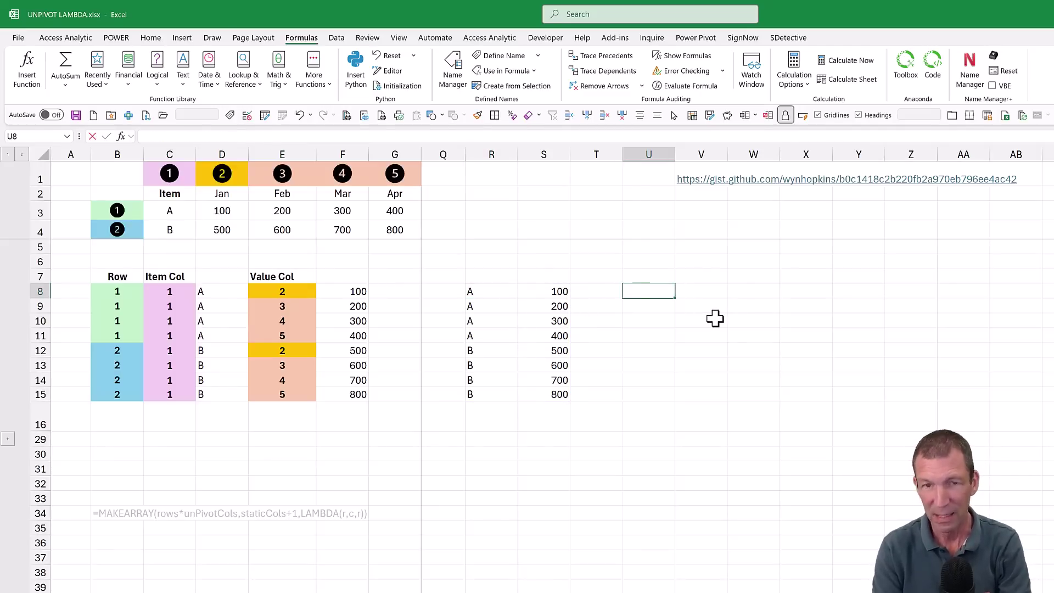
pyautogui.write('=aaun')
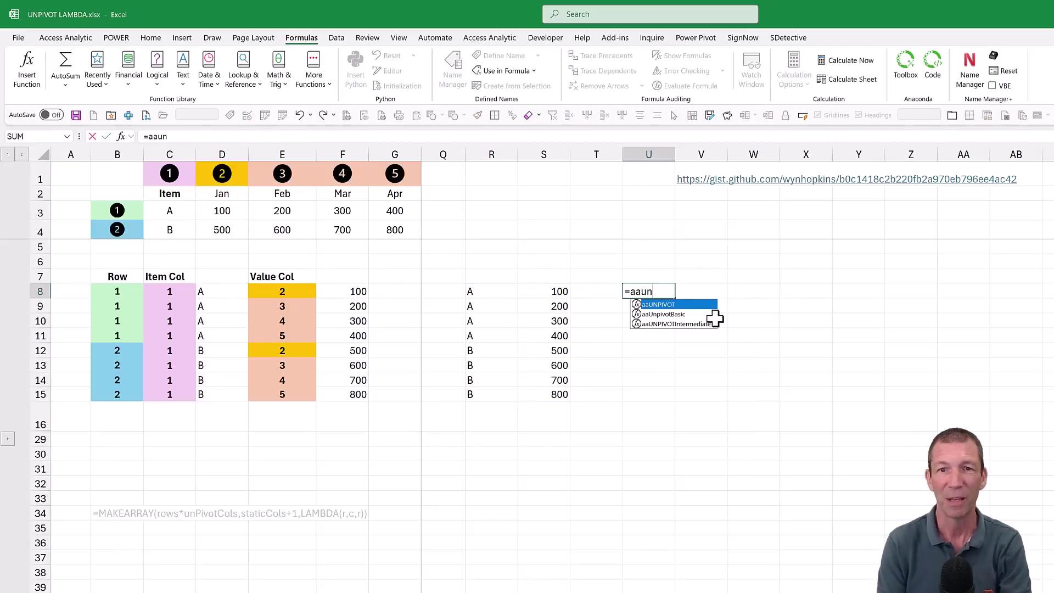
pyautogui.press('Down')
pyautogui.press('Tab')
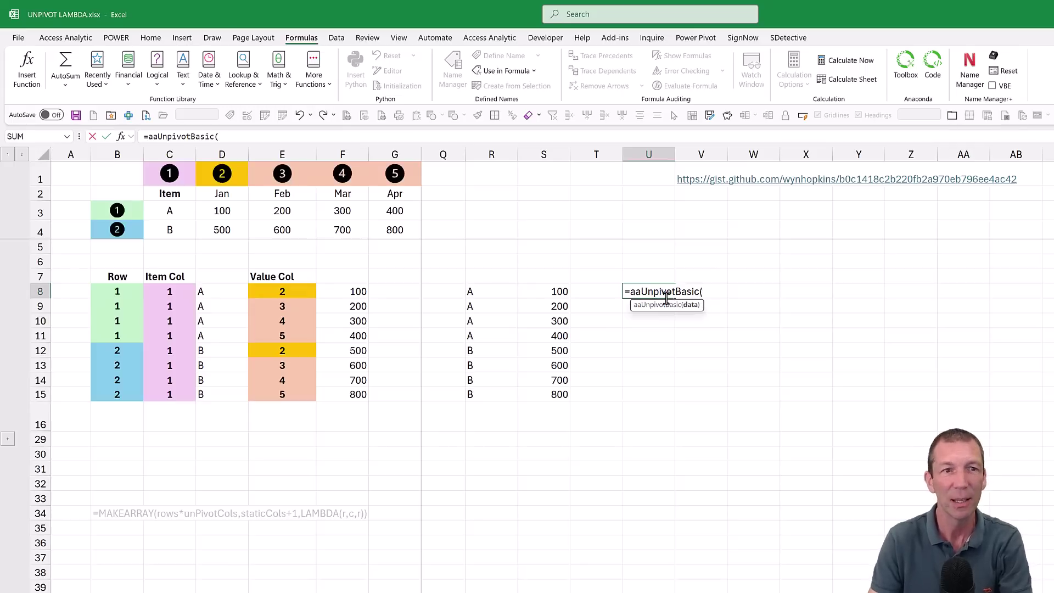
pyautogui.moveTo(170, 216); pyautogui.dragTo(378, 230)
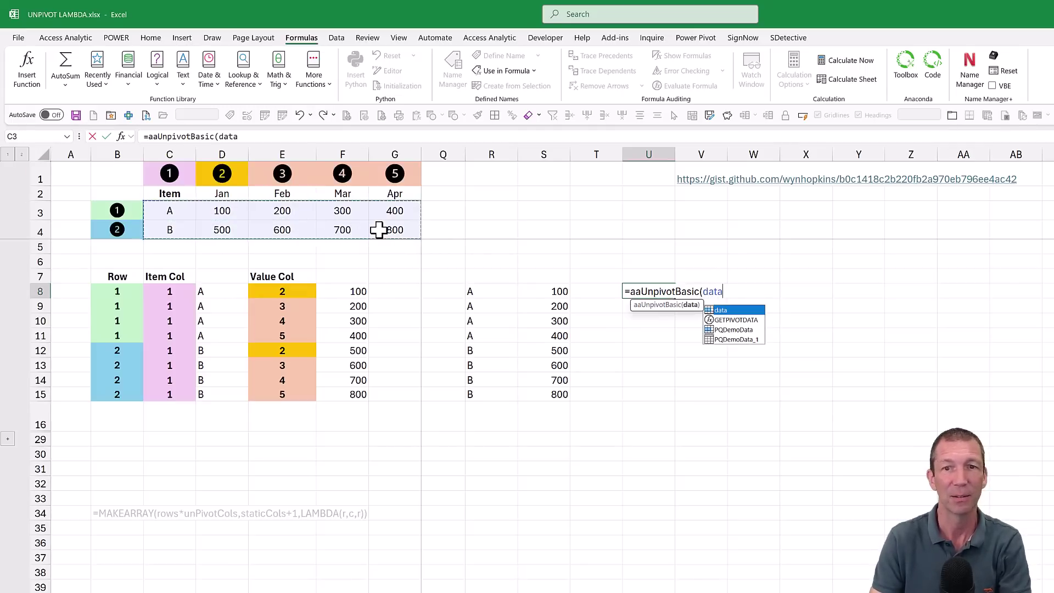
pyautogui.press('Return')
pyautogui.press('Up')
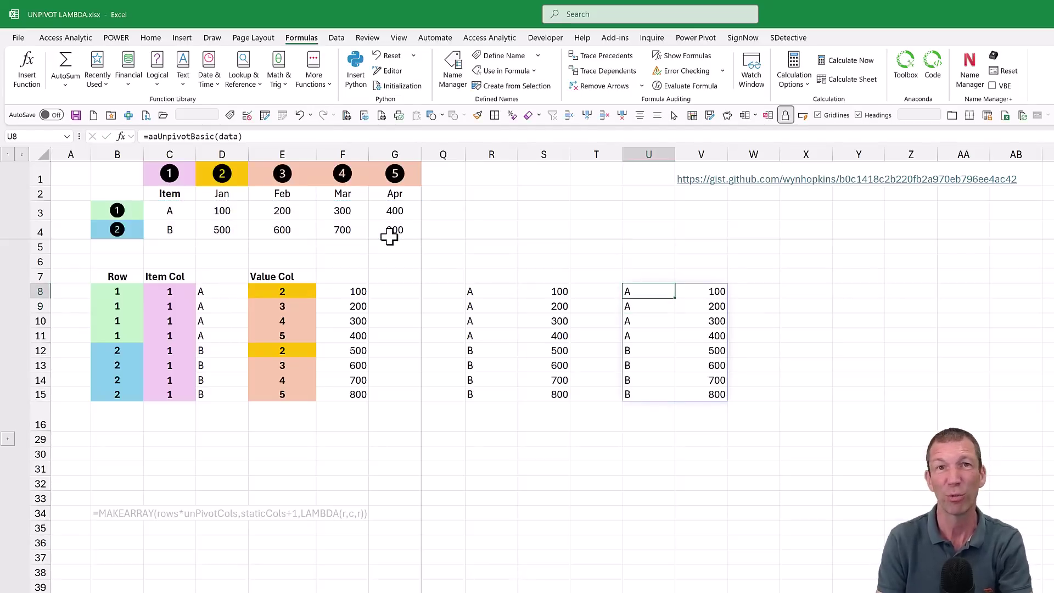
pyautogui.press('Delete')
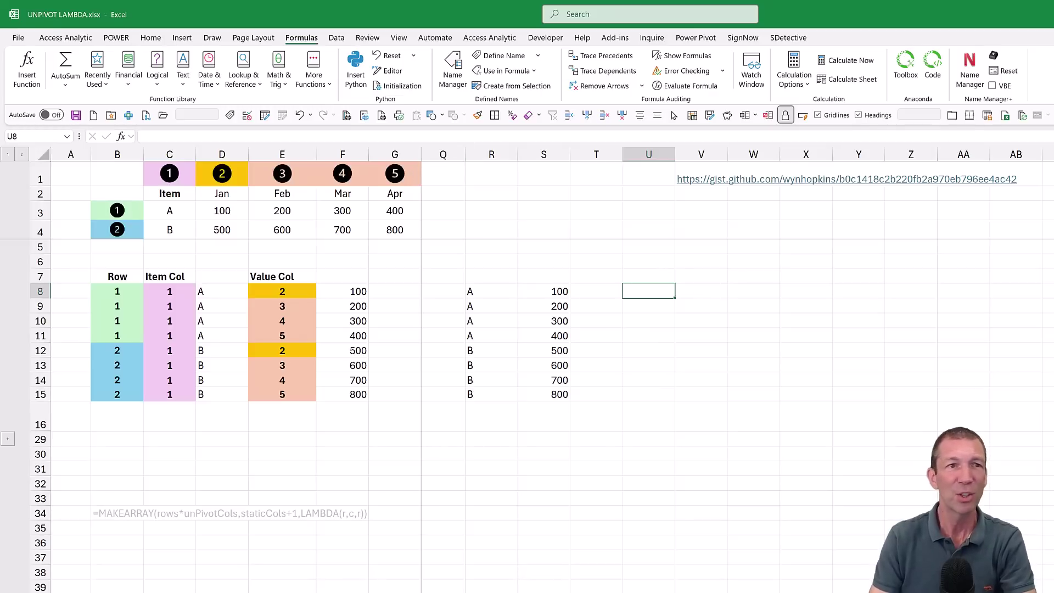
# Open the Excel Labs add-in at the aaUnpivotBasic module code and dock its pane beside the worksheet
pyautogui.click(152, 40)
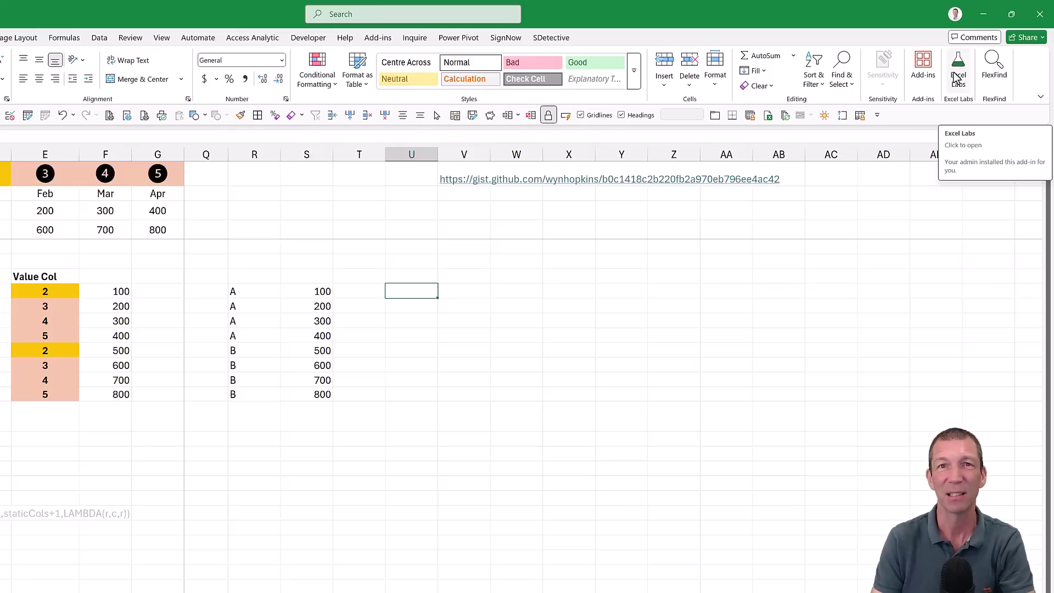
pyautogui.click(960, 77)
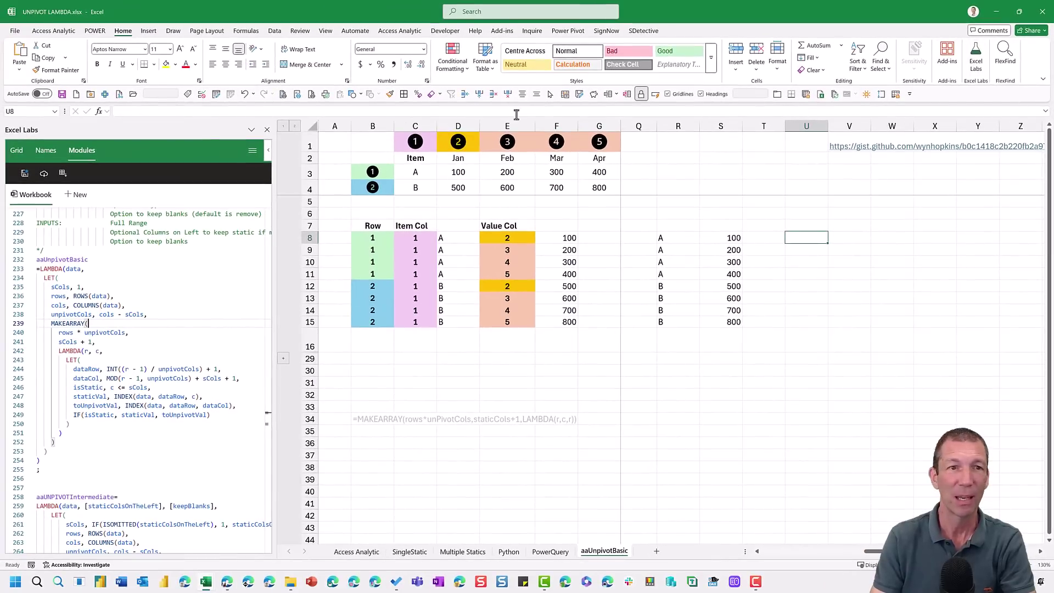
pyautogui.moveTo(65, 128); pyautogui.dragTo(1025, 168)
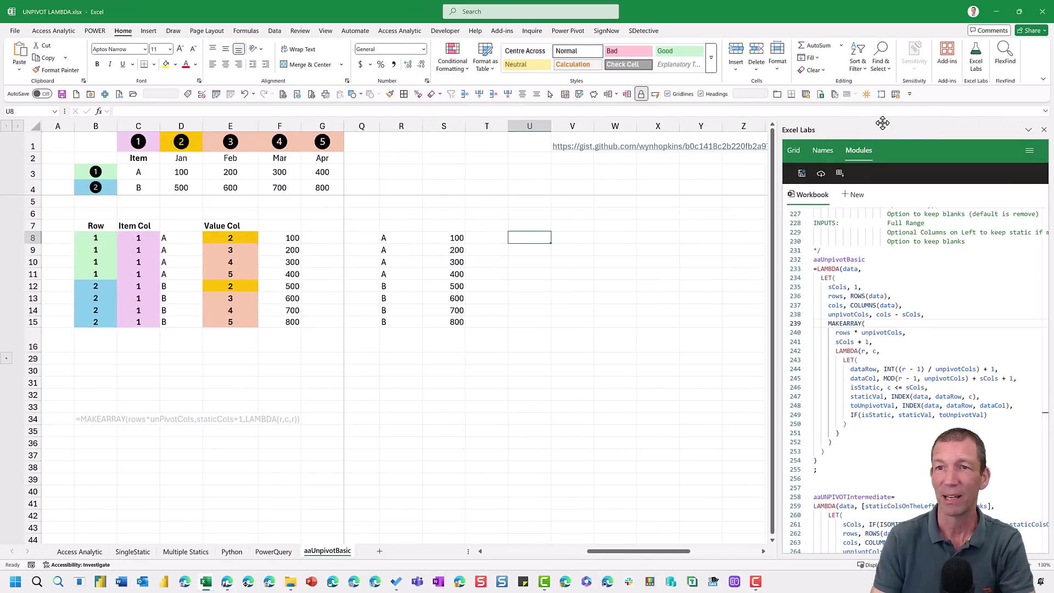
pyautogui.moveTo(914, 124); pyautogui.dragTo(22, 142)
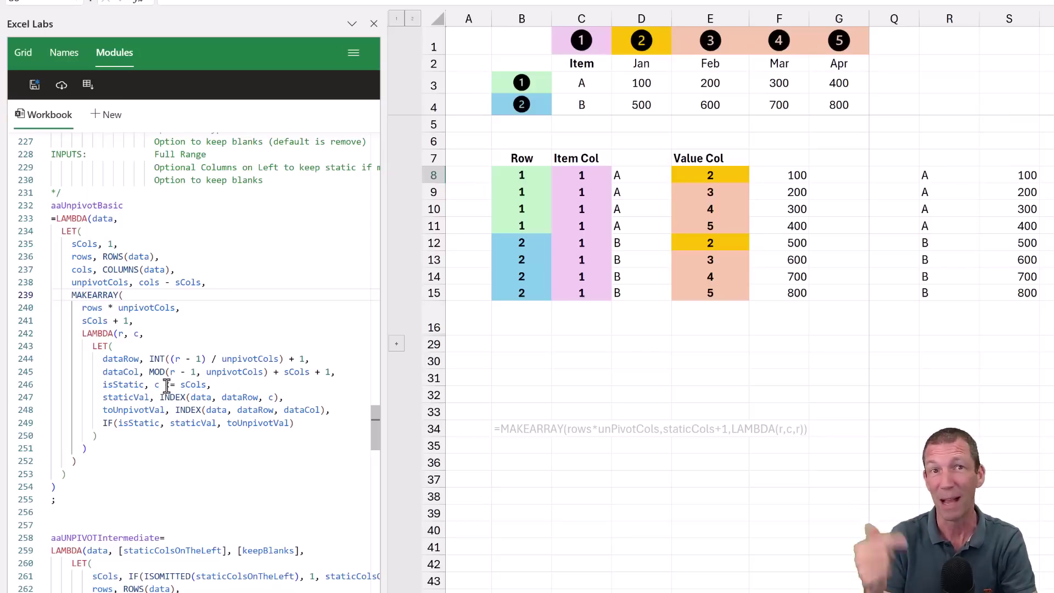
# Highlight the MAKEARRAY block in the aaUnpivotBasic code and examine its row, column and LAMBDA arguments
pyautogui.moveTo(155, 373)
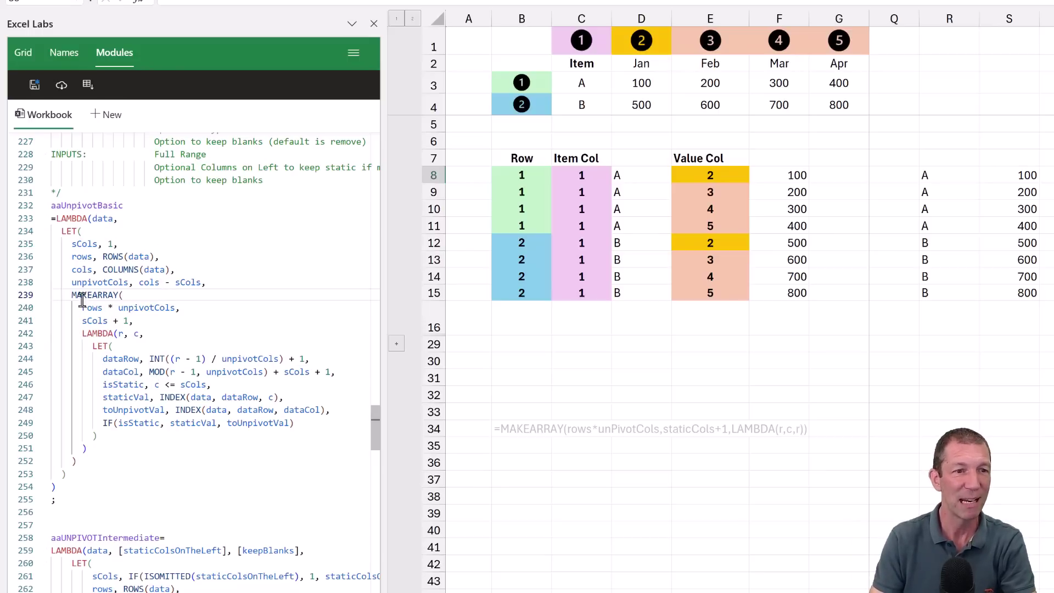
pyautogui.moveTo(71, 295); pyautogui.dragTo(165, 436)
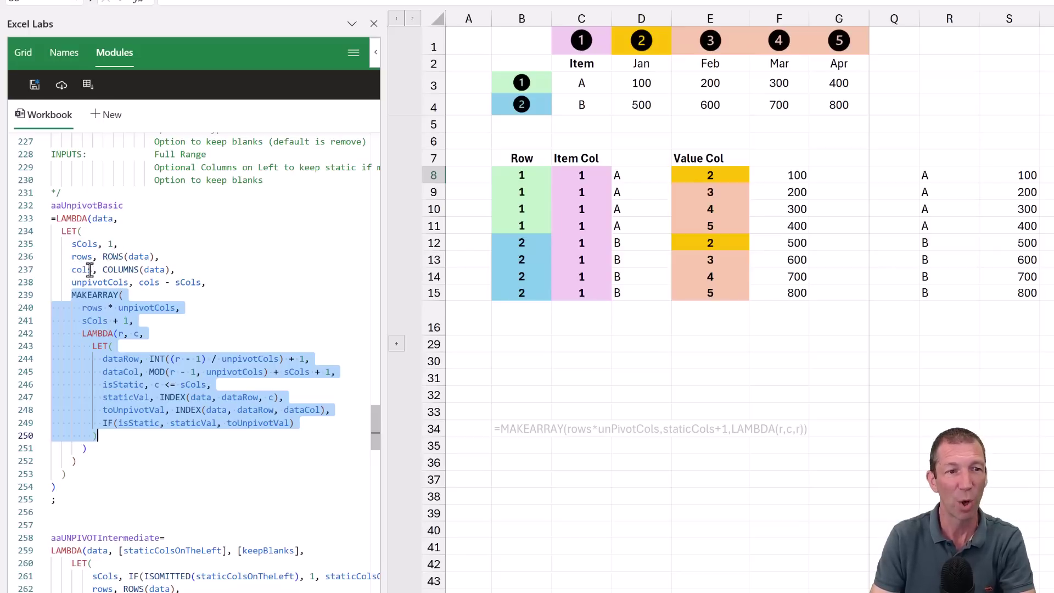
pyautogui.moveTo(111, 288)
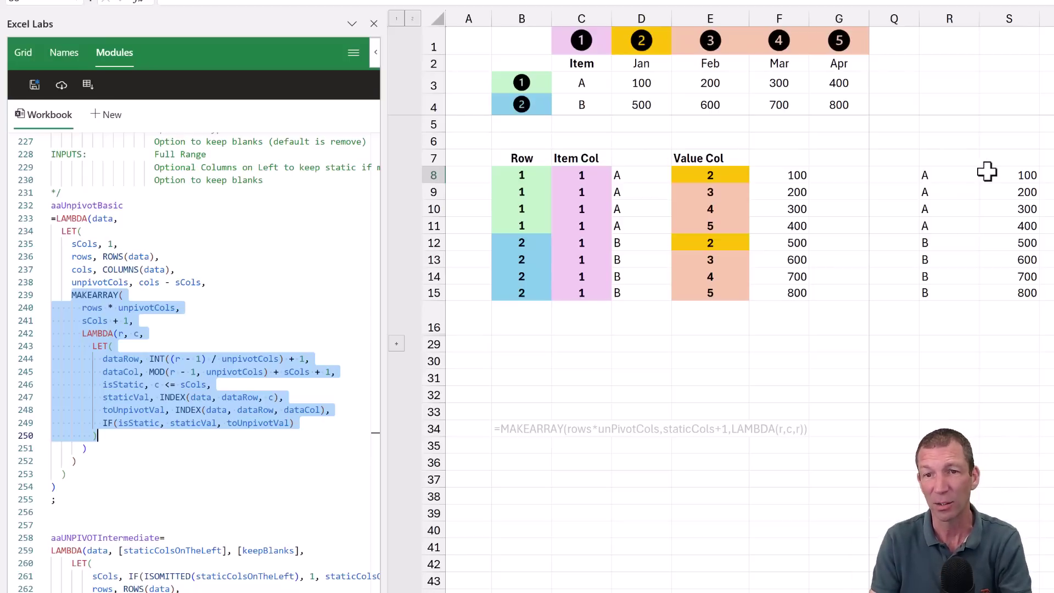
# Inspect the INDEX formulas in R8 and D8 and the ranges they reference, leaving both cells unedited
pyautogui.click(958, 180)
pyautogui.doubleClick(959, 180)
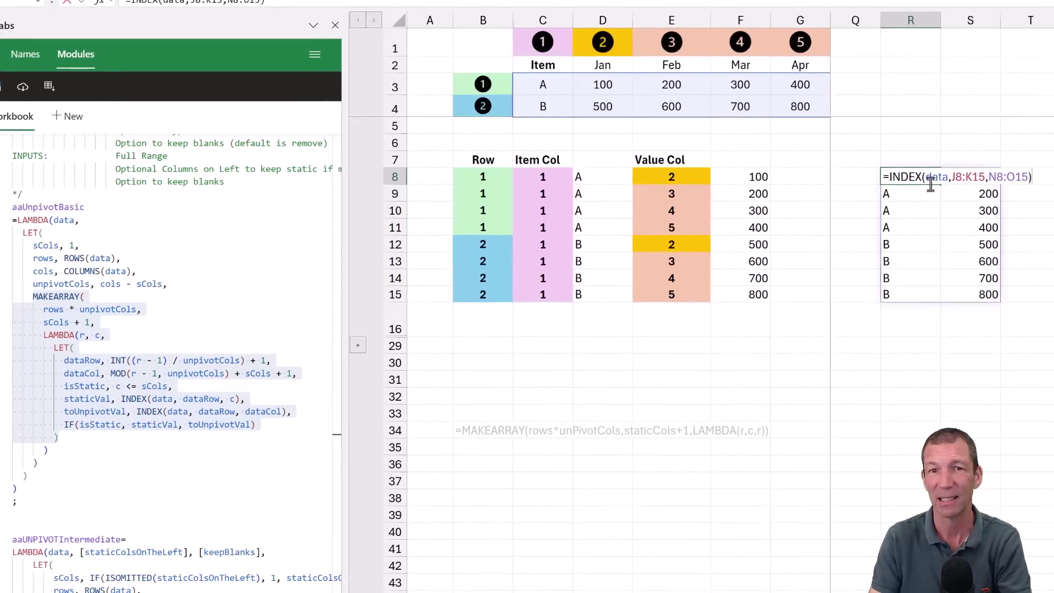
pyautogui.press('Escape')
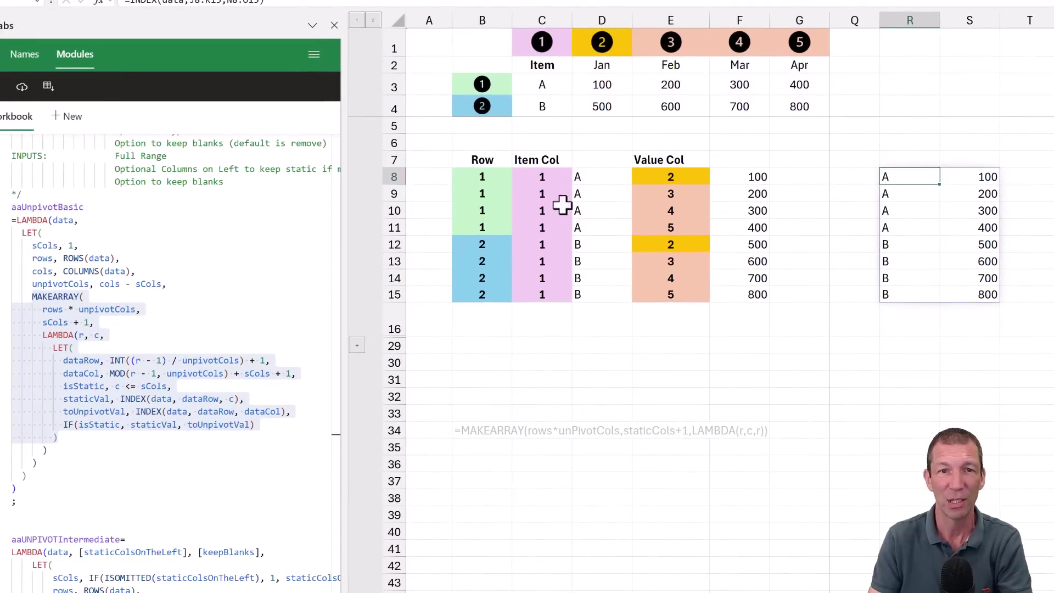
pyautogui.click(592, 177)
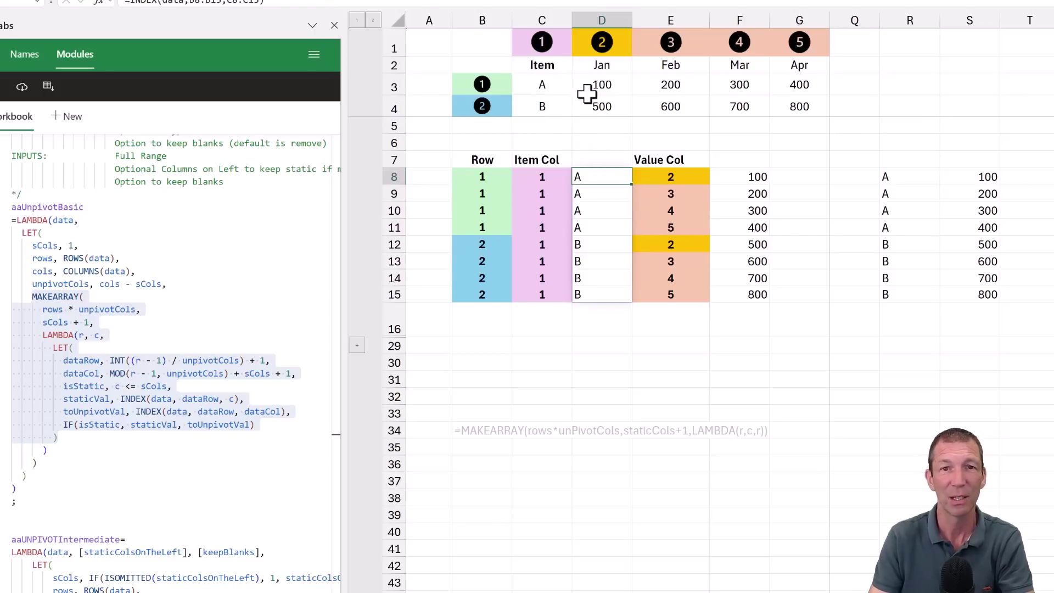
pyautogui.doubleClick(604, 177)
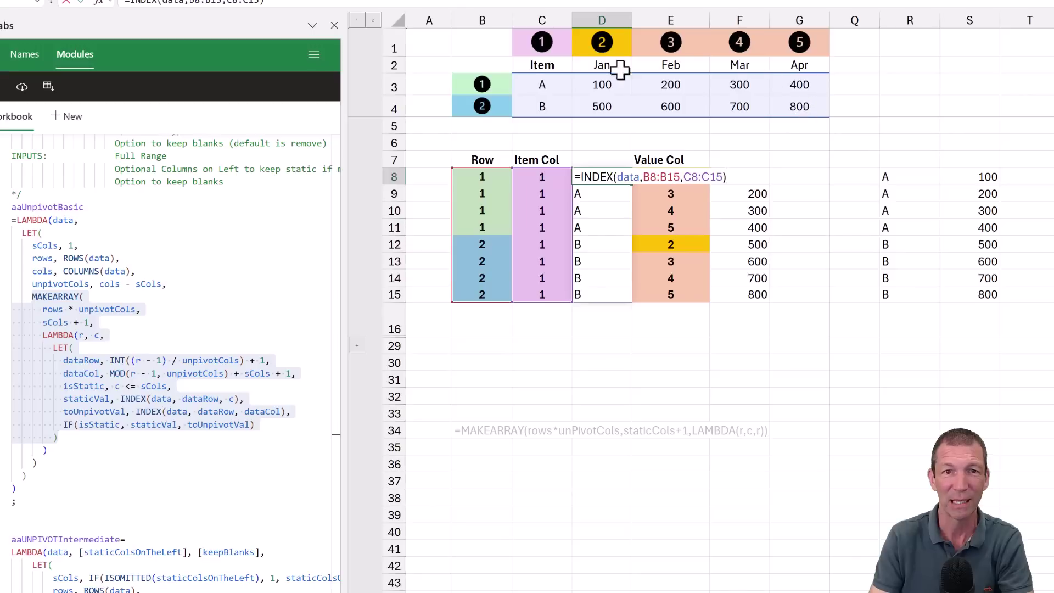
pyautogui.press('Escape')
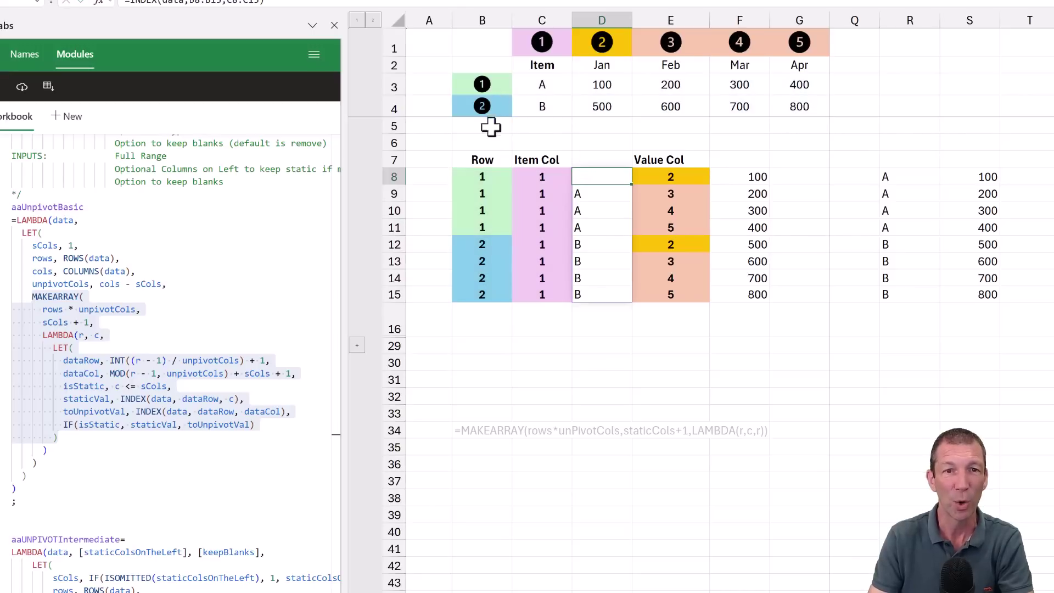
# Highlight the Row indices B8:B11 and B12:B15 and the Item Col indices C8:C15 to examine the INDEX positions
pyautogui.moveTo(491, 179); pyautogui.dragTo(499, 226)
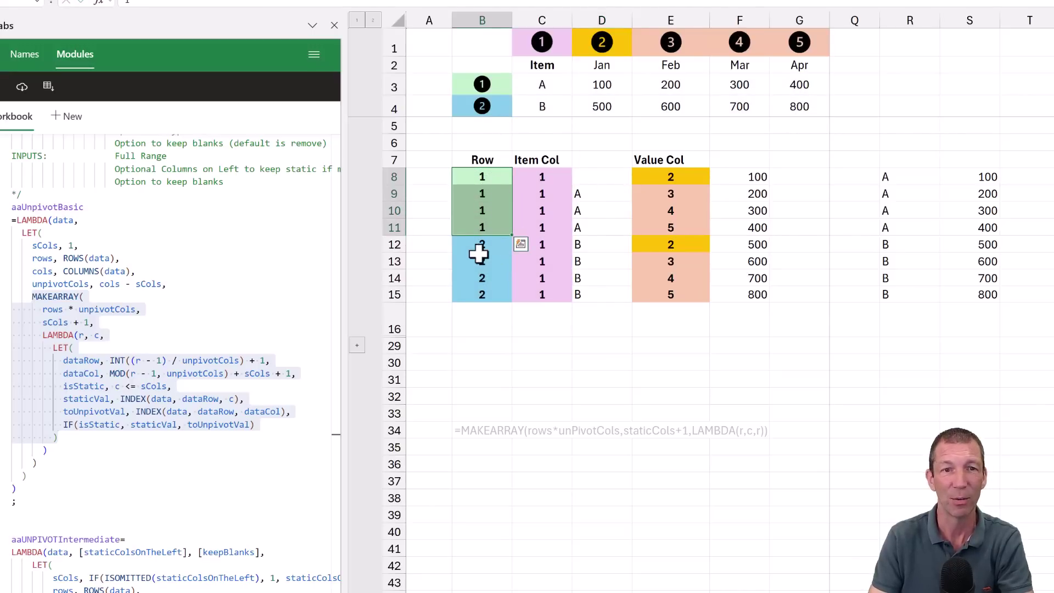
pyautogui.moveTo(479, 249); pyautogui.dragTo(484, 284)
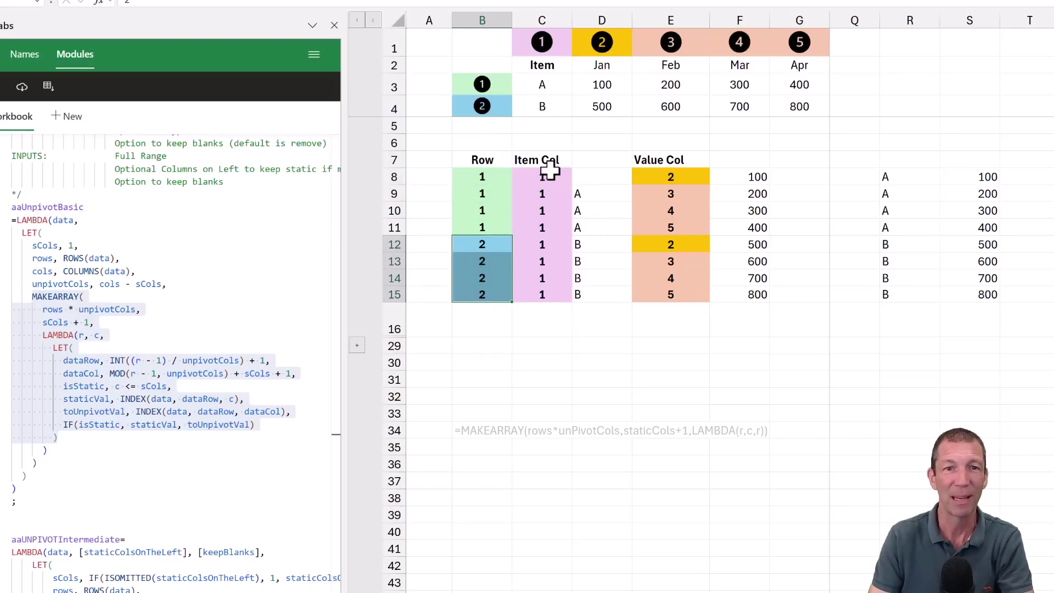
pyautogui.moveTo(547, 175); pyautogui.dragTo(555, 289)
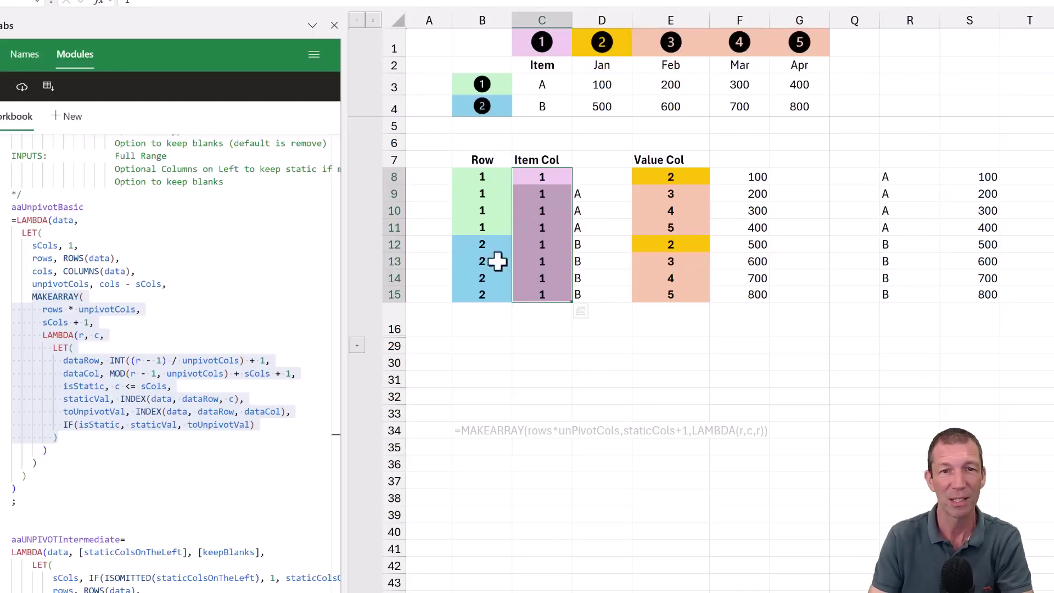
# Inspect the INDEX formula in D8 and its references to data, B8:B15 and C8:C15, leaving the formula unedited
pyautogui.click(618, 193)
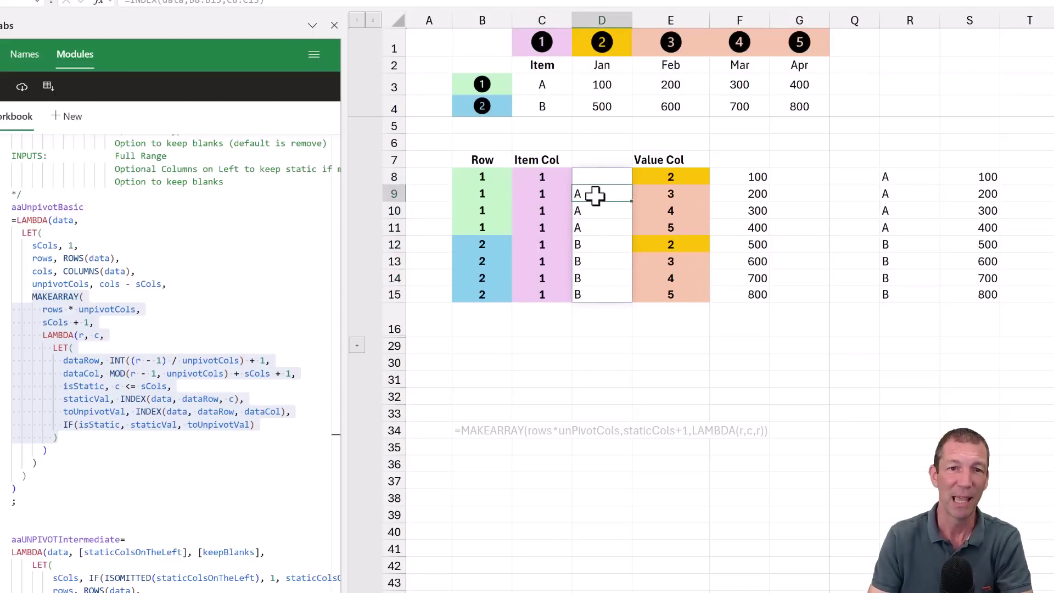
pyautogui.click(611, 182)
pyautogui.doubleClick(611, 182)
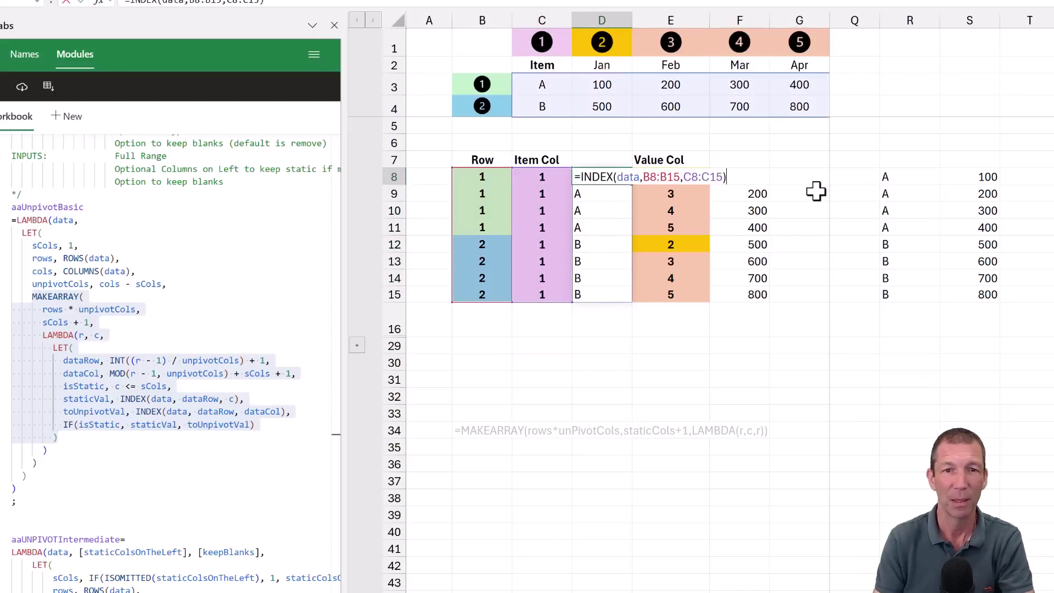
pyautogui.press('Escape')
pyautogui.press('F2')
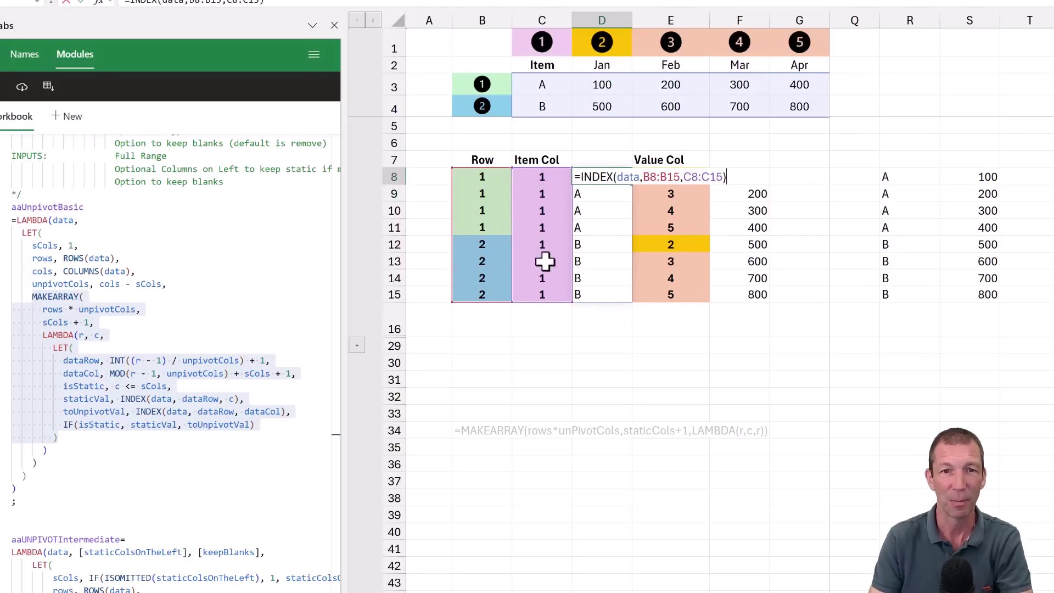
pyautogui.press('Escape')
pyautogui.press('F2')
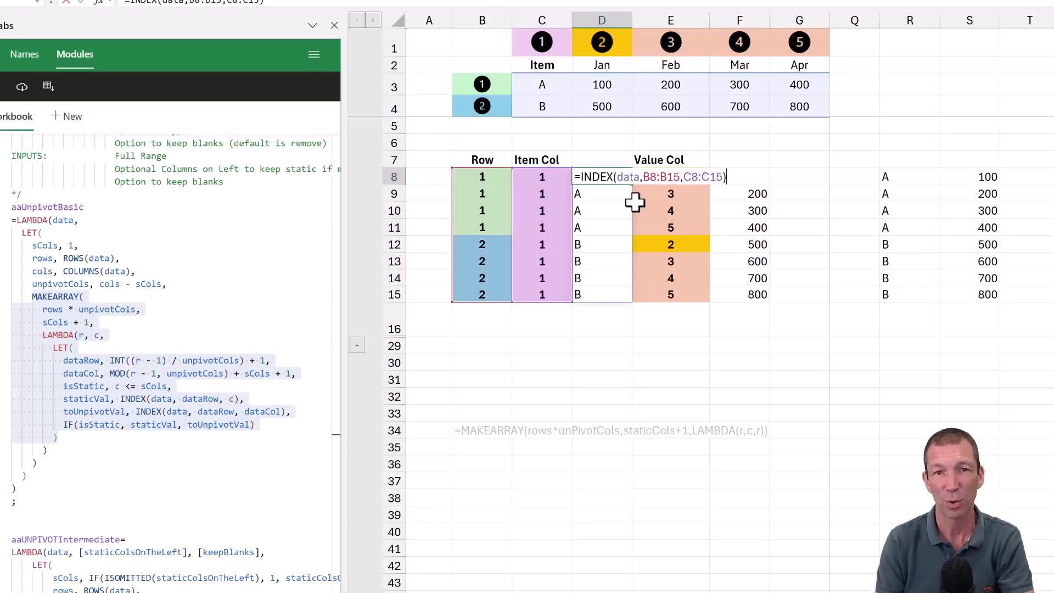
pyautogui.press('Return')
pyautogui.press('Up')
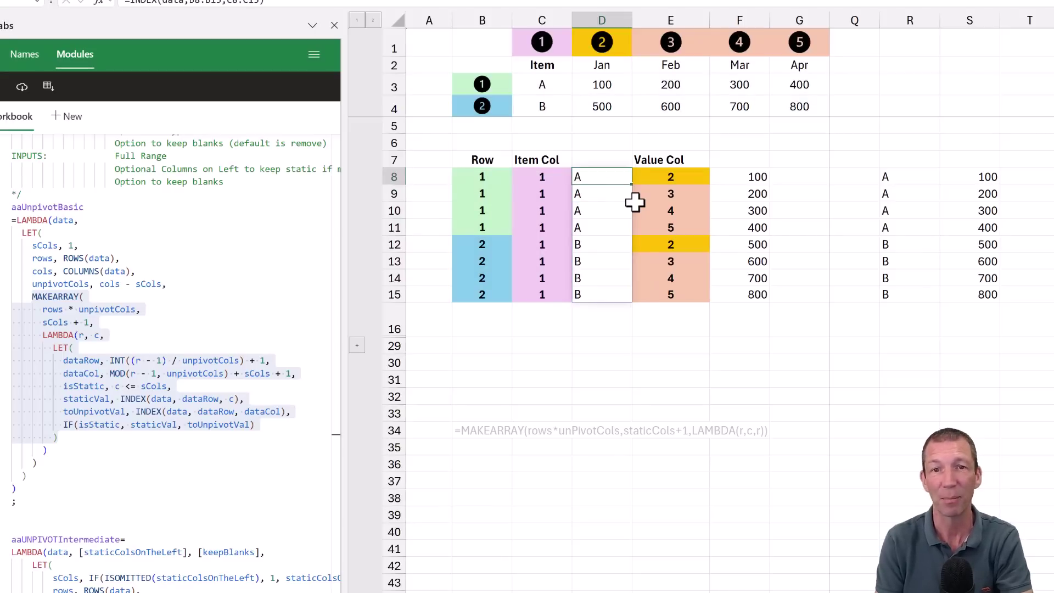
# Trace the row index in B8 to the first source row and examine its January to April values in D3:G3
pyautogui.press('Right')
pyautogui.press('Right')
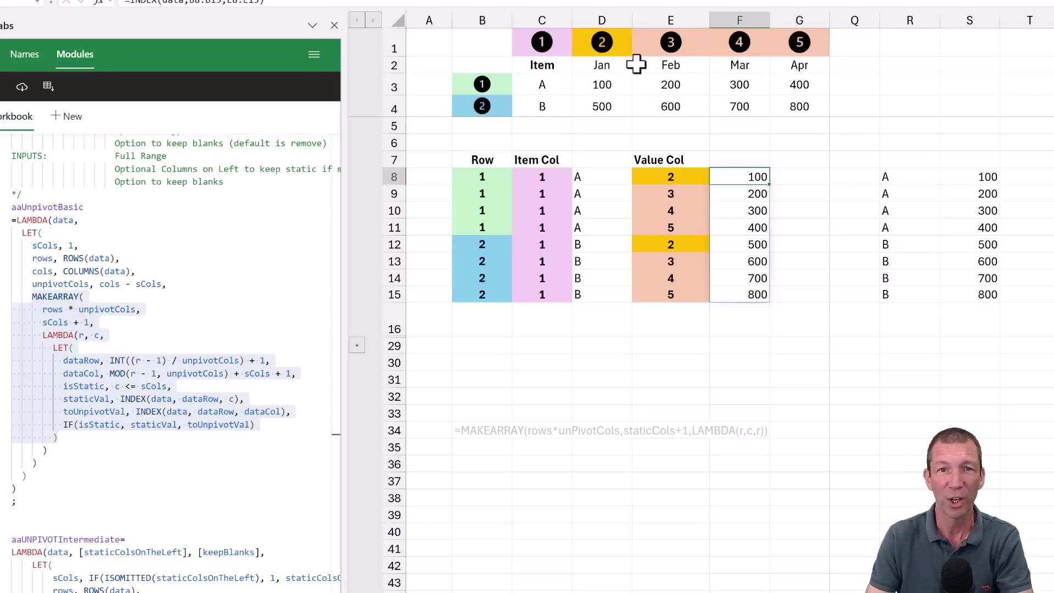
pyautogui.click(496, 176)
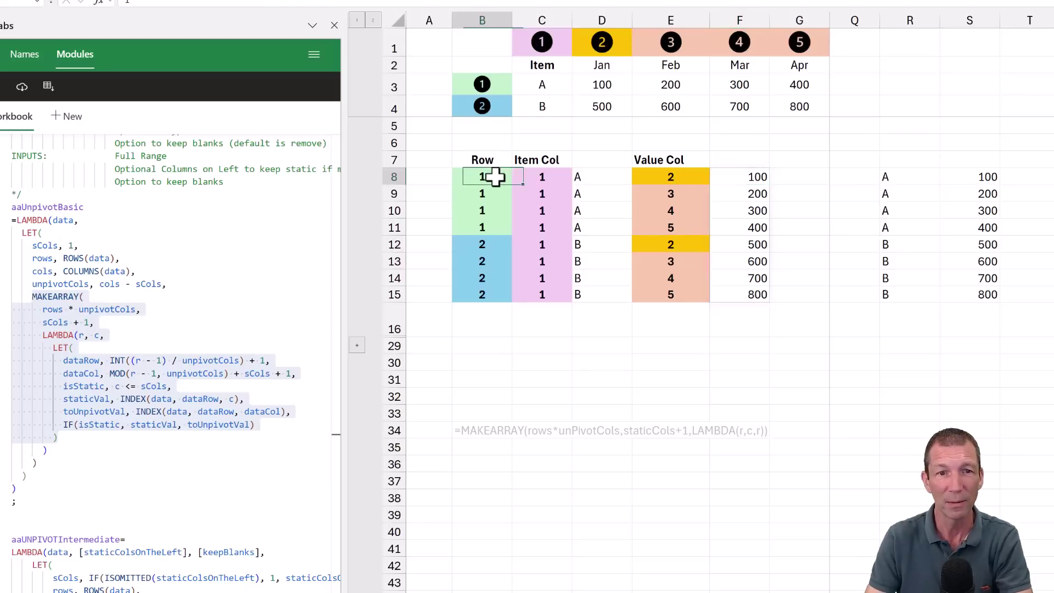
pyautogui.click(501, 87)
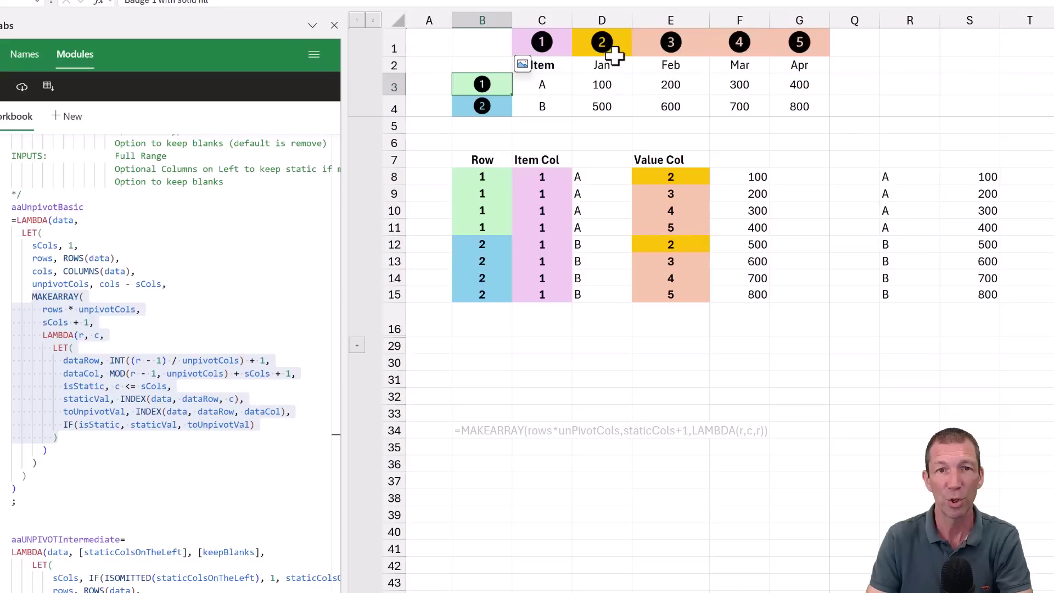
pyautogui.click(614, 81)
pyautogui.click(652, 84)
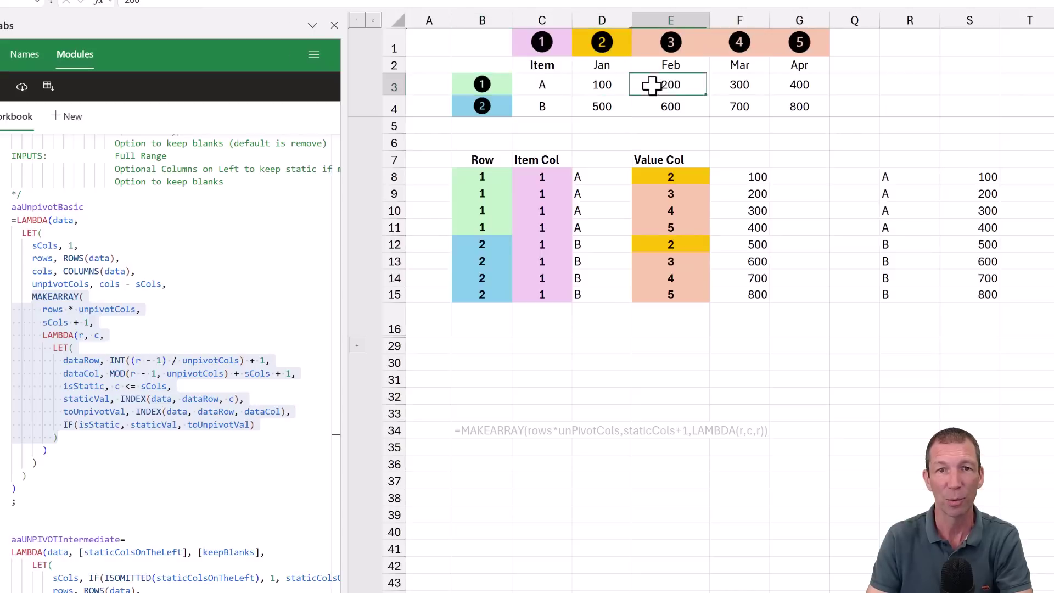
pyautogui.click(723, 85)
pyautogui.click(779, 91)
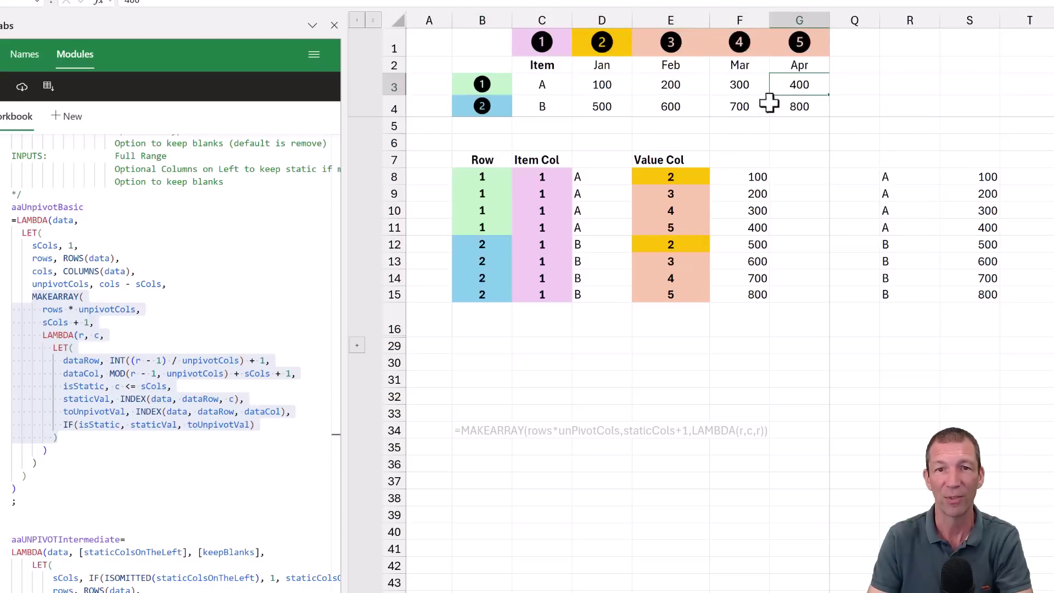
# Step down the Value Col indices in E8:E15 to examine the repeating column positions for each source row
pyautogui.click(697, 175)
pyautogui.click(674, 197)
pyautogui.click(674, 219)
pyautogui.click(677, 230)
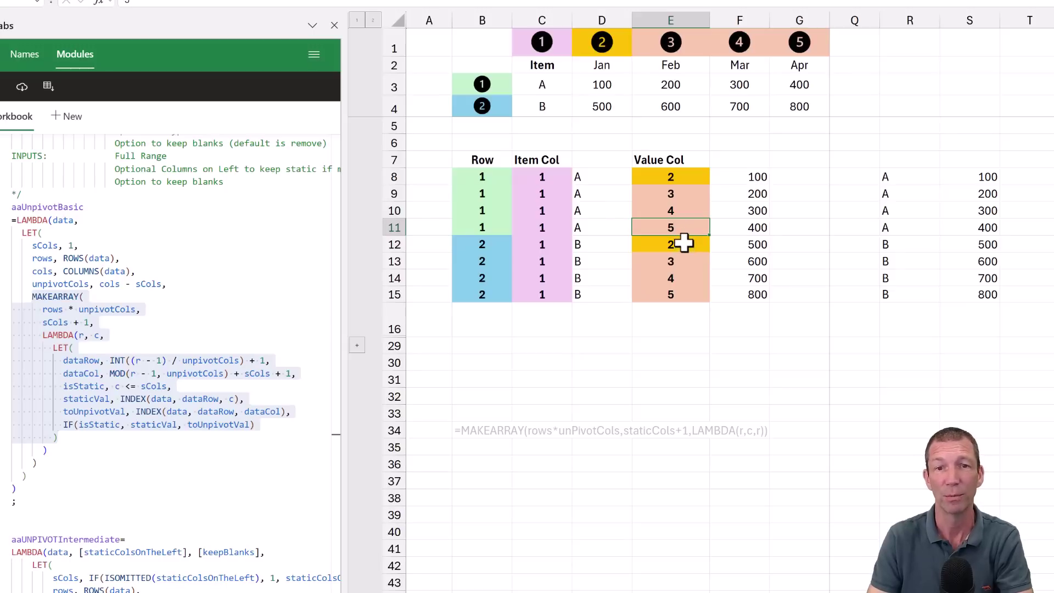
pyautogui.click(682, 243)
pyautogui.click(675, 265)
pyautogui.click(676, 282)
pyautogui.press('Down')
pyautogui.press('Down')
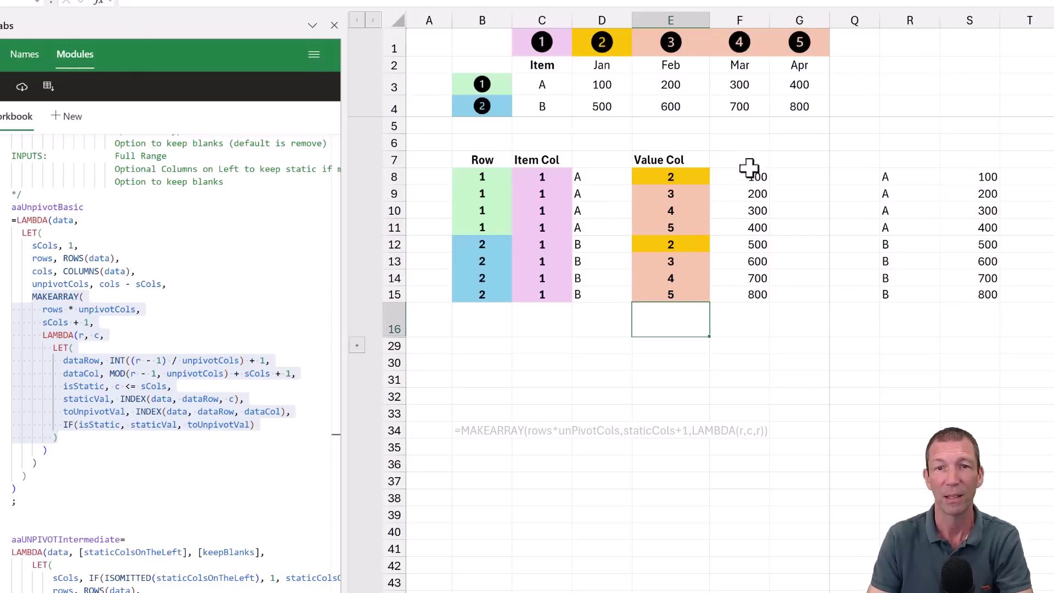
# Inspect the INDEX formula in F8 with its B8:B15 and E8:E15 references, and compare it with the unpivoted result in columns R and S
pyautogui.click(748, 175)
pyautogui.press('F2')
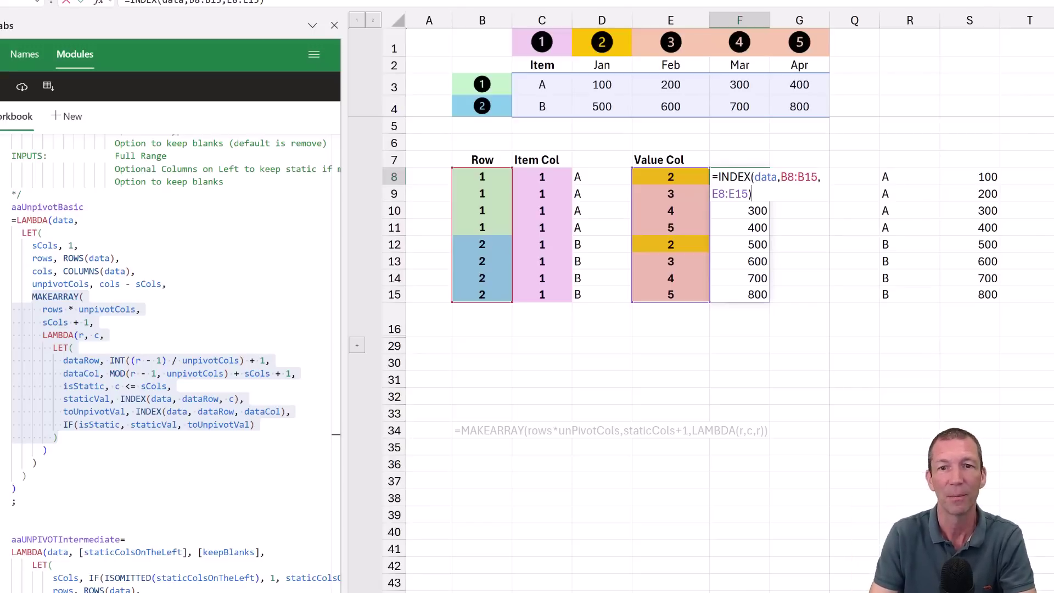
pyautogui.hotkey('ctrl', 'Return')
pyautogui.press('F2')
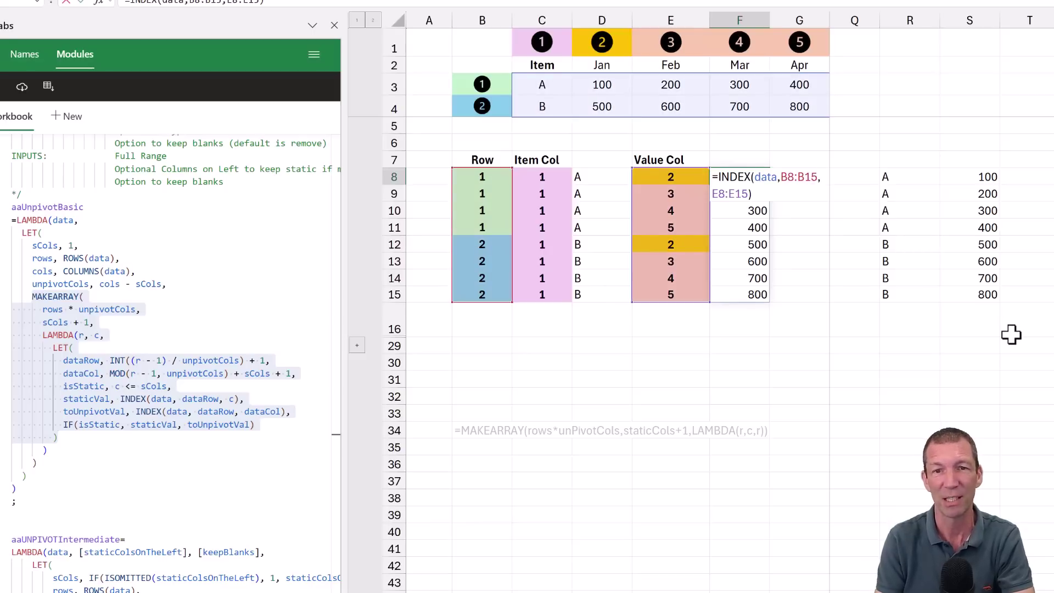
pyautogui.hotkey('ctrl', 'Return')
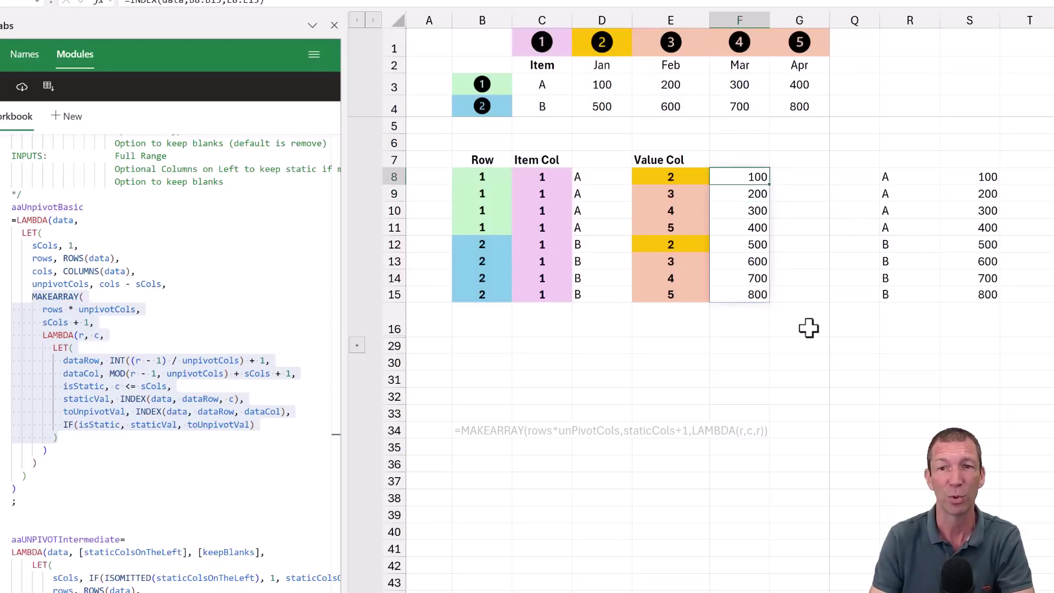
pyautogui.moveTo(925, 176)
pyautogui.mouseDown()
pyautogui.moveTo(970, 264)
pyautogui.moveTo(965, 287)
pyautogui.mouseUp()
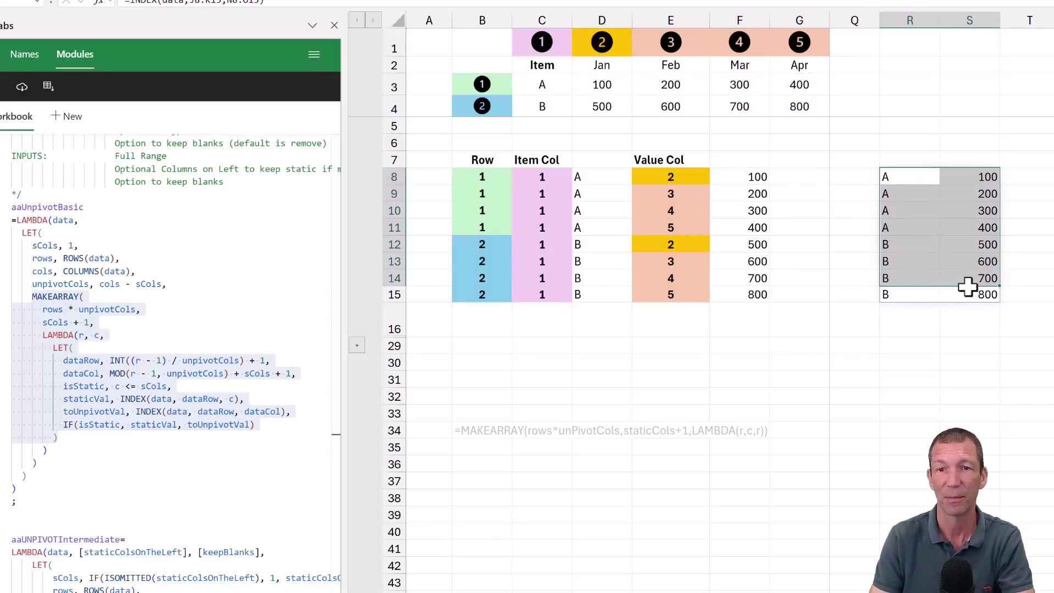
pyautogui.click(697, 361)
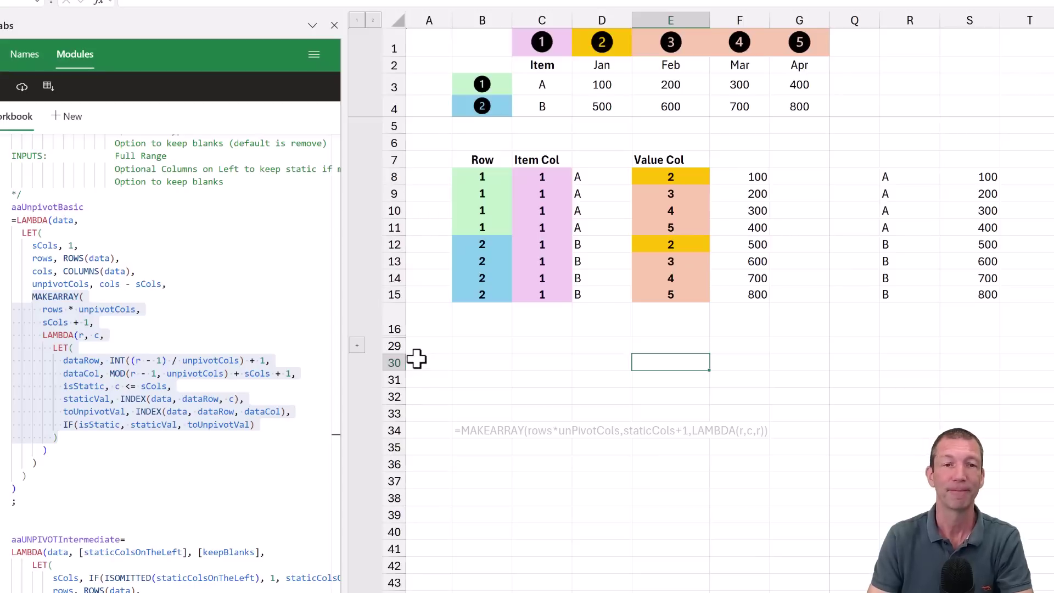
# Highlight MAKEARRAY in the aaUnpivotBasic code and expand the grouped worksheet rows 17 to 28
pyautogui.doubleClick(48, 296)
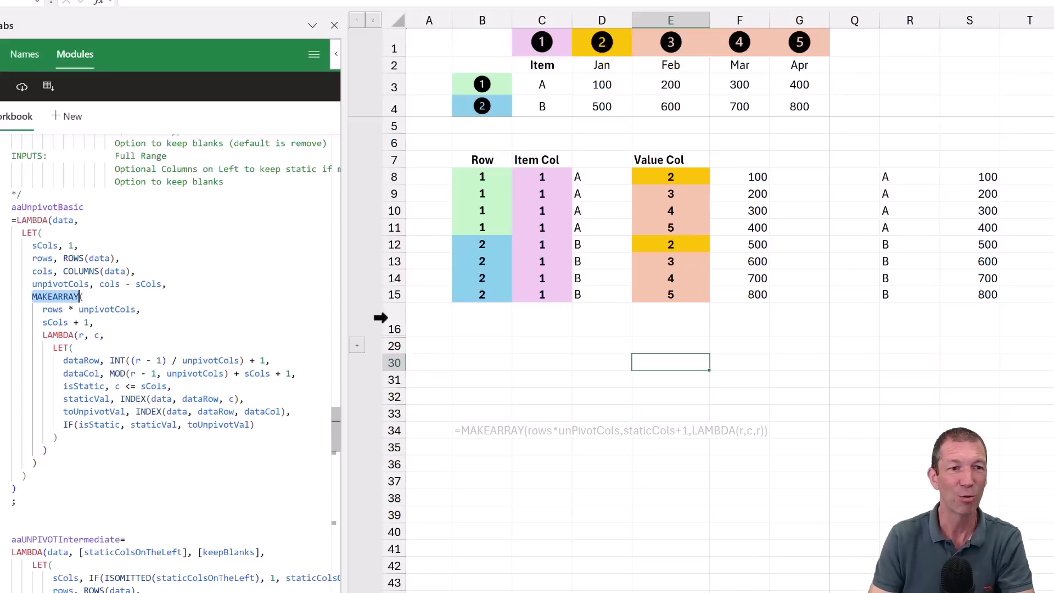
pyautogui.click(358, 346)
pyautogui.scroll(-1, 535, 333)
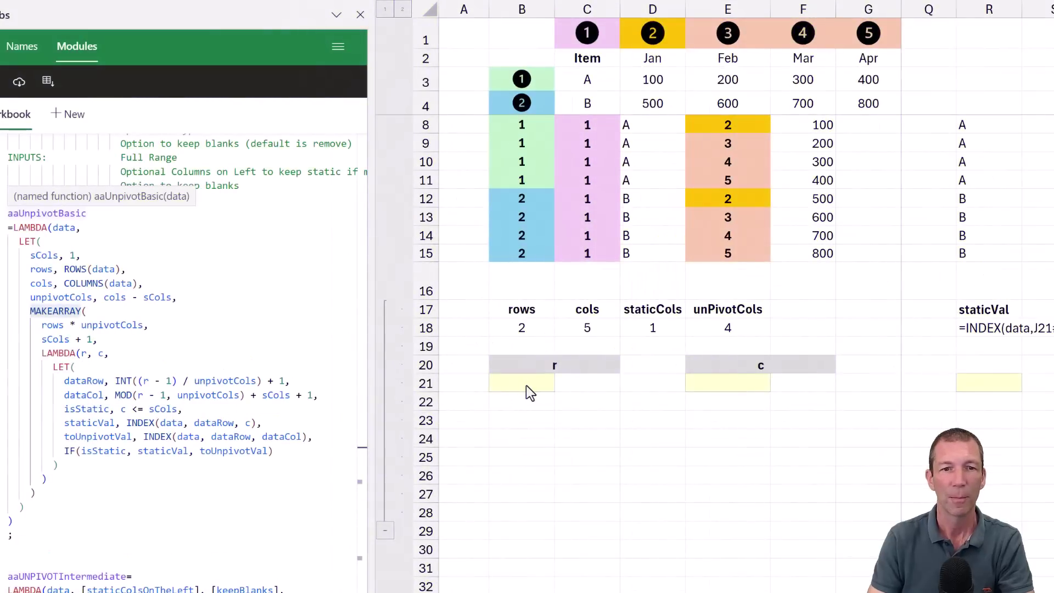
# Enter =MAKEARRAY(8,2,LAMBDA(r,c,1)) in B21 under the r heading
pyautogui.click(526, 385)
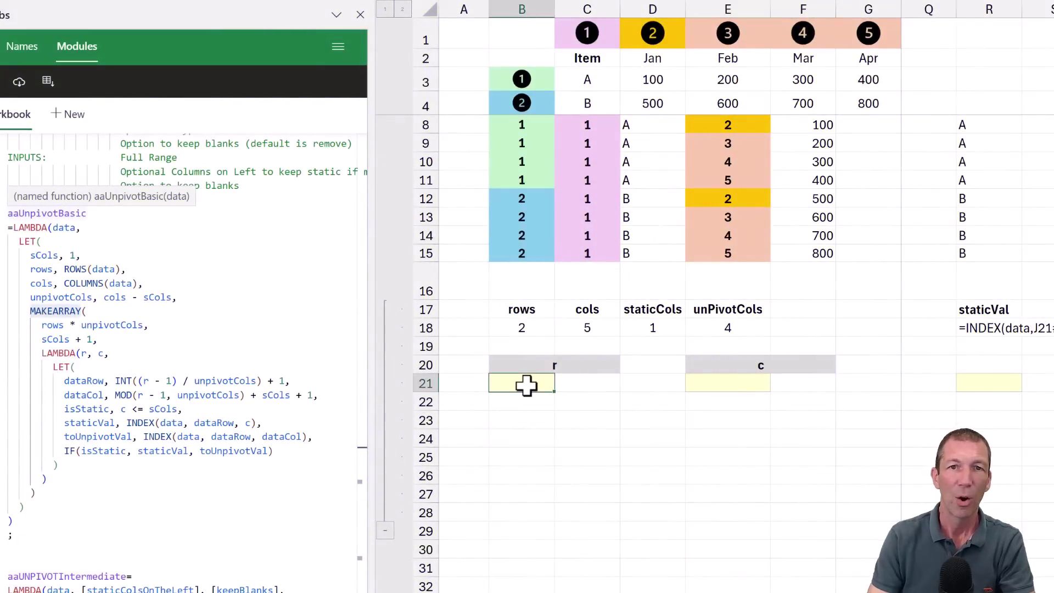
pyautogui.write('=mak')
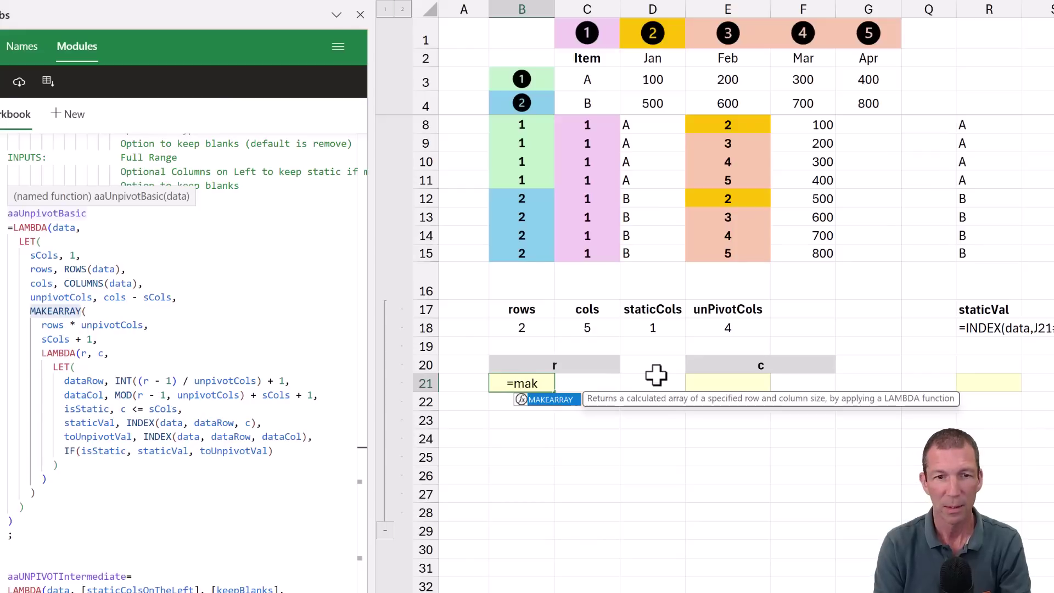
pyautogui.press('Tab')
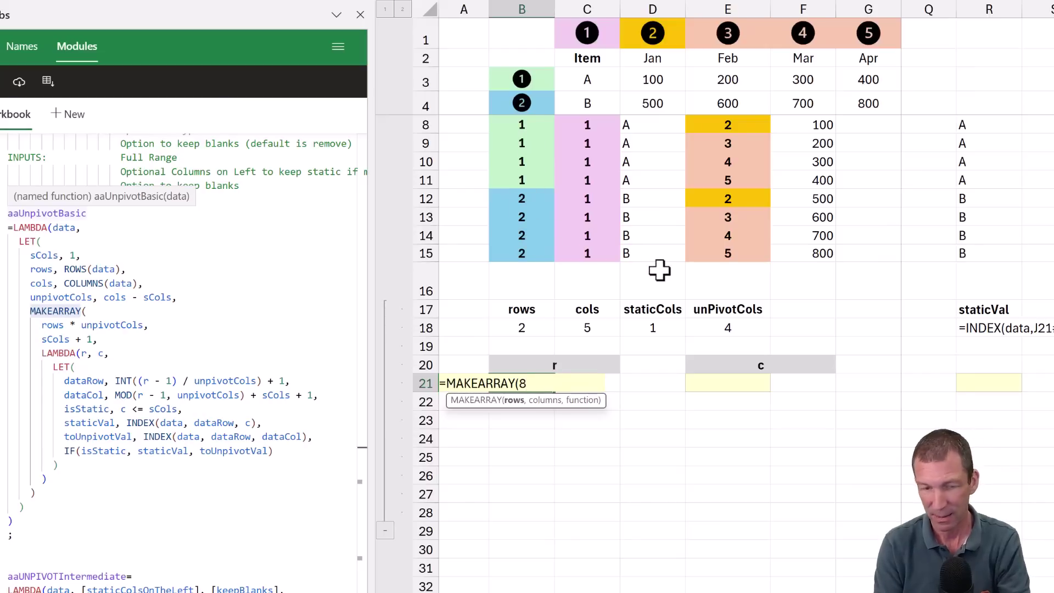
pyautogui.write(',2')
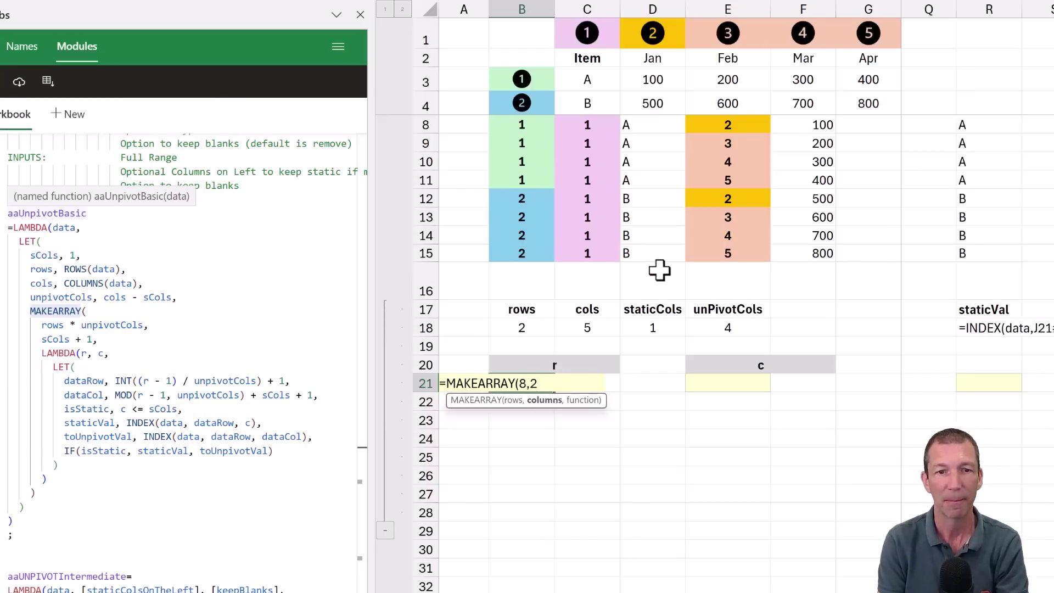
pyautogui.write(',')
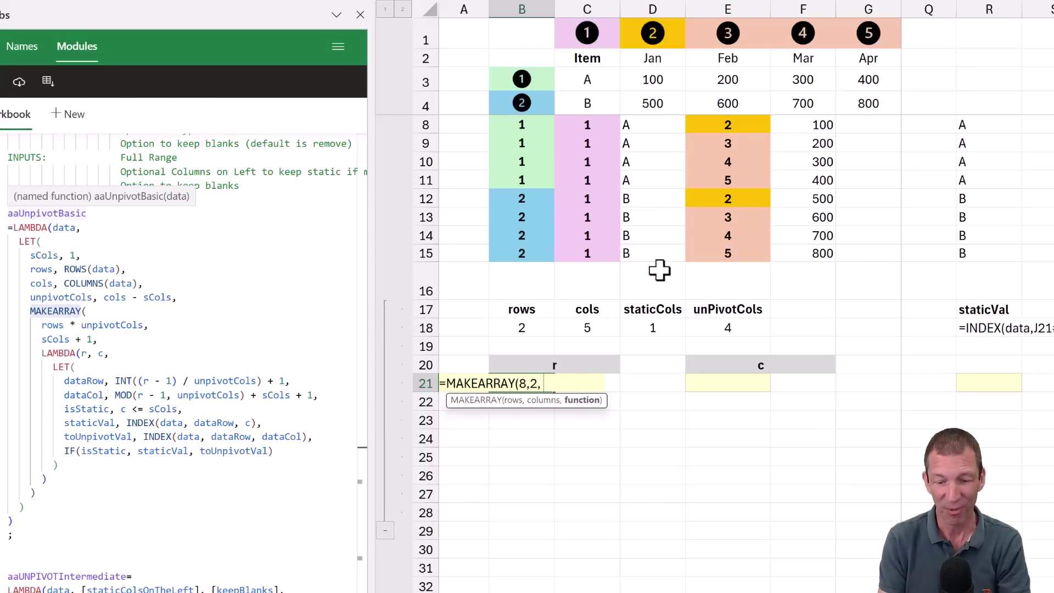
pyautogui.write(' LAM')
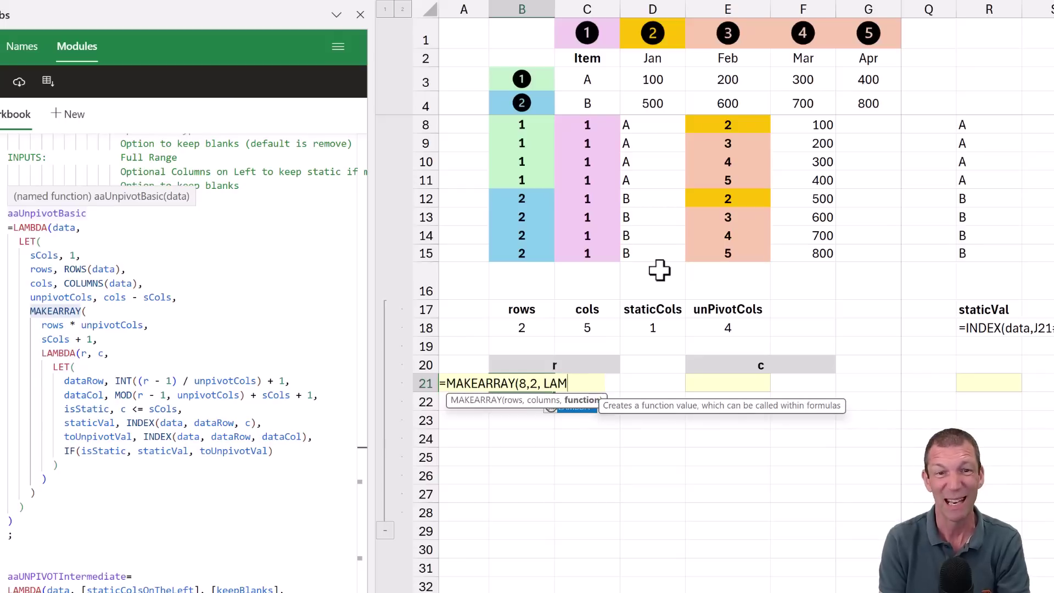
pyautogui.press('Tab')
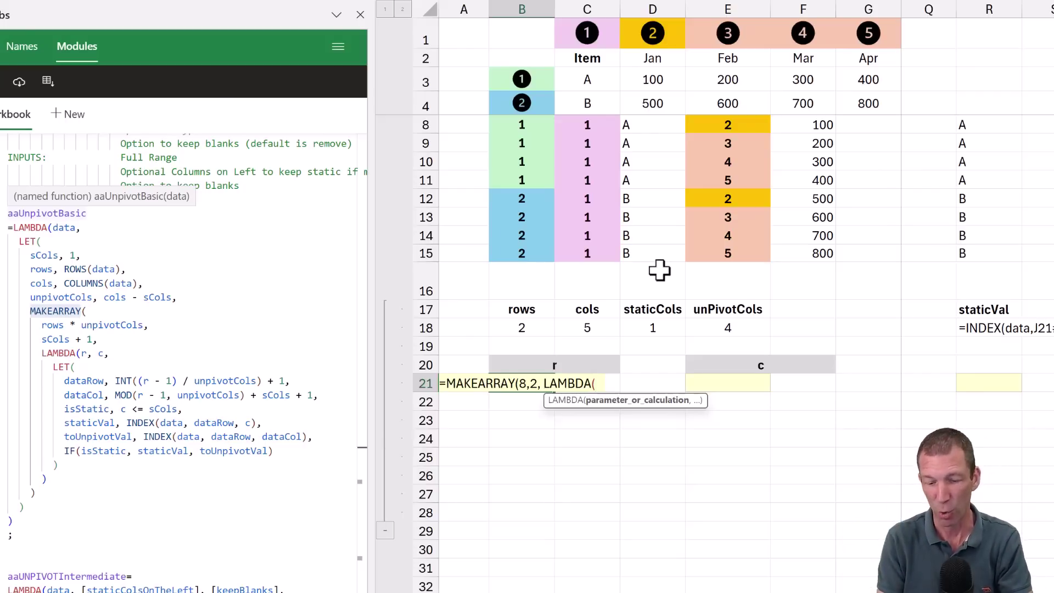
pyautogui.write(', c')
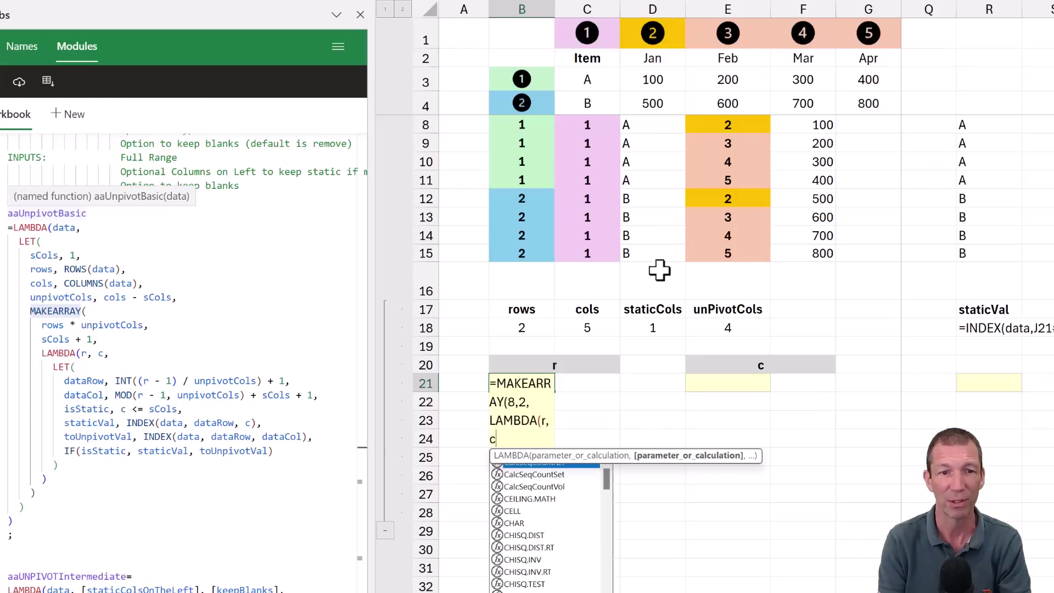
pyautogui.write(',')
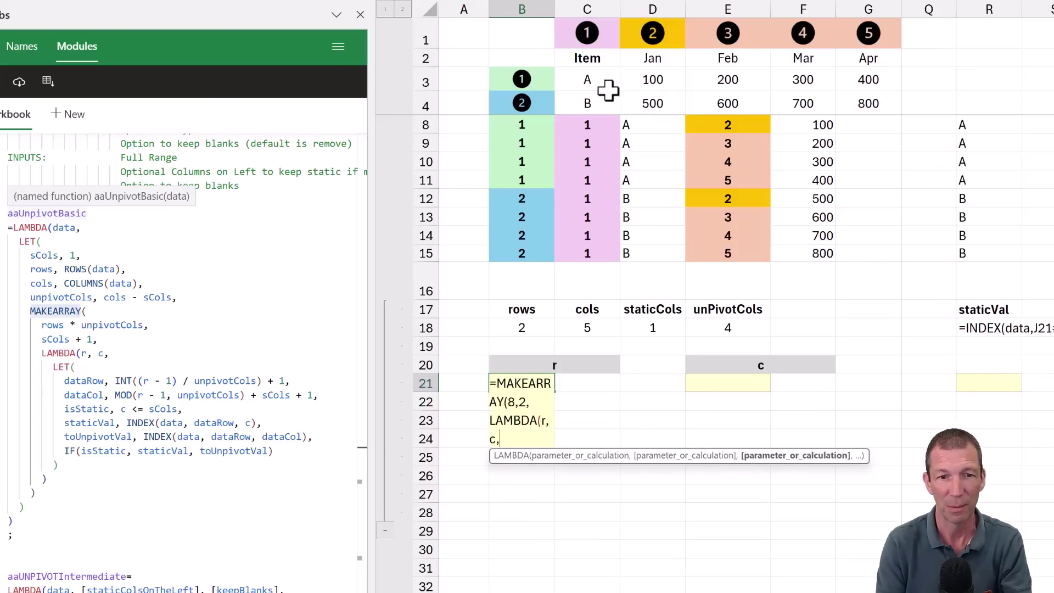
pyautogui.write('1')
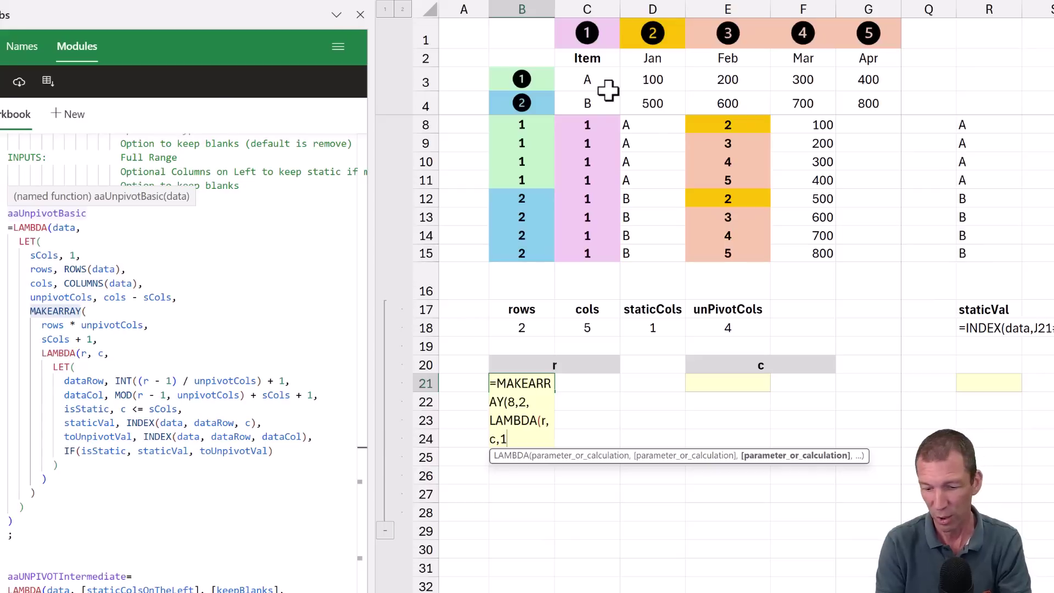
pyautogui.write(')')
pyautogui.press('Return')
pyautogui.press('Return')
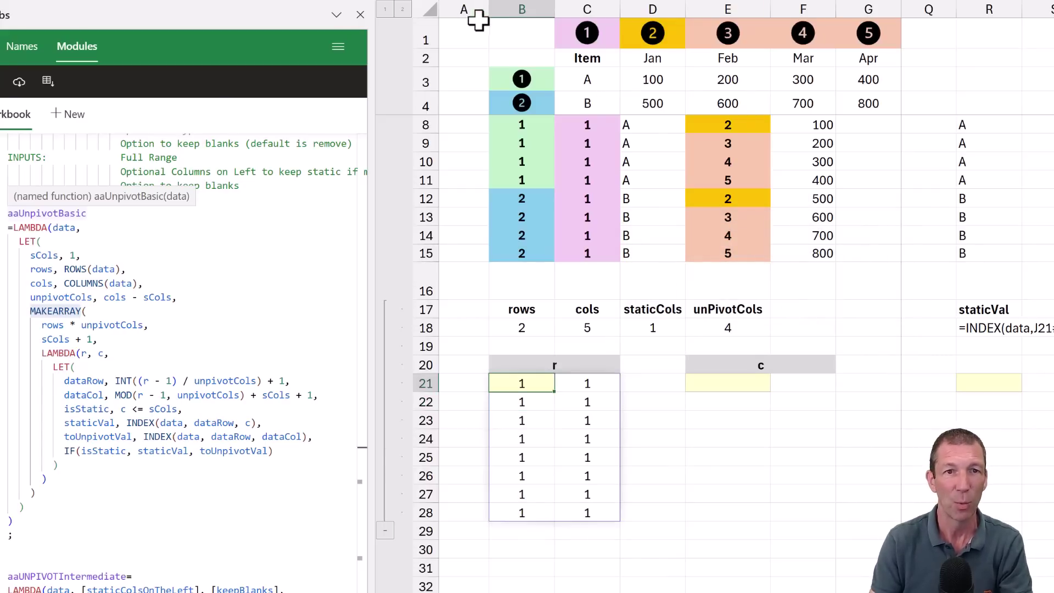
# Widen column A and review the MAKEARRAY formula in B21
pyautogui.moveTo(488, 15); pyautogui.dragTo(551, 22)
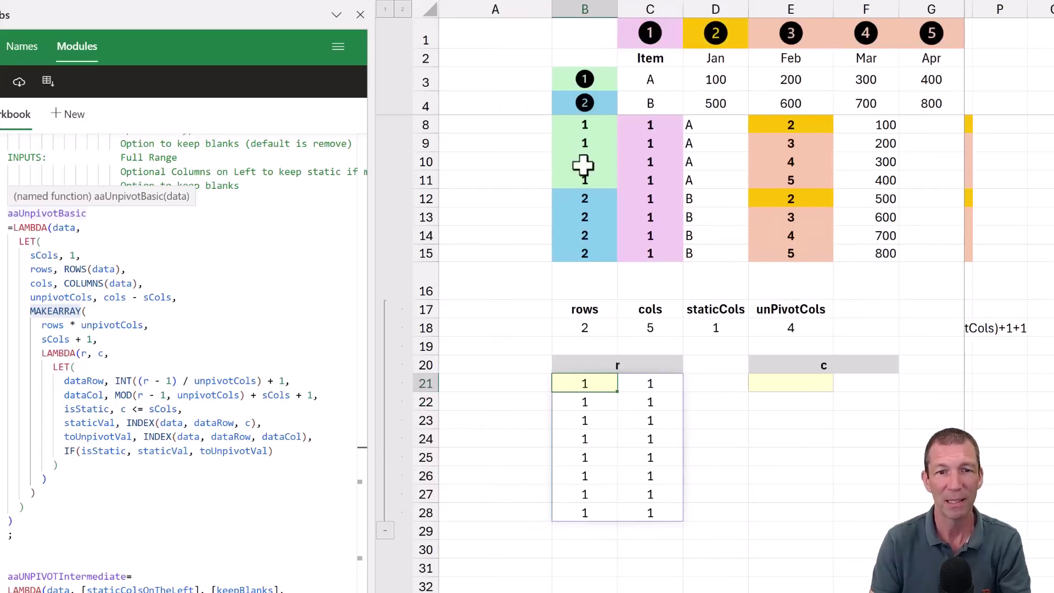
pyautogui.press('F2')
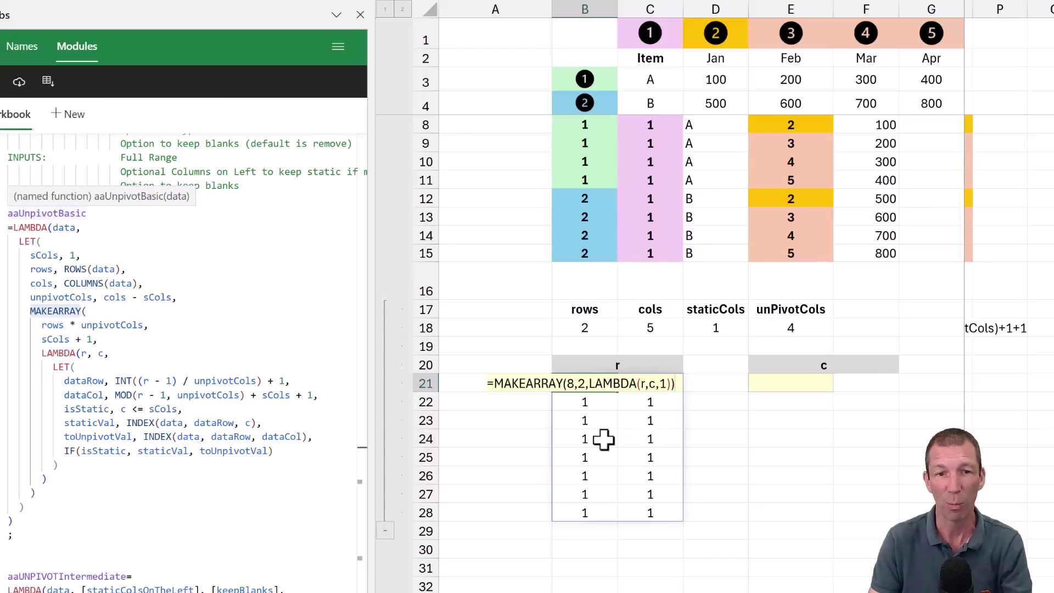
pyautogui.hotkey('ctrl', 'Return')
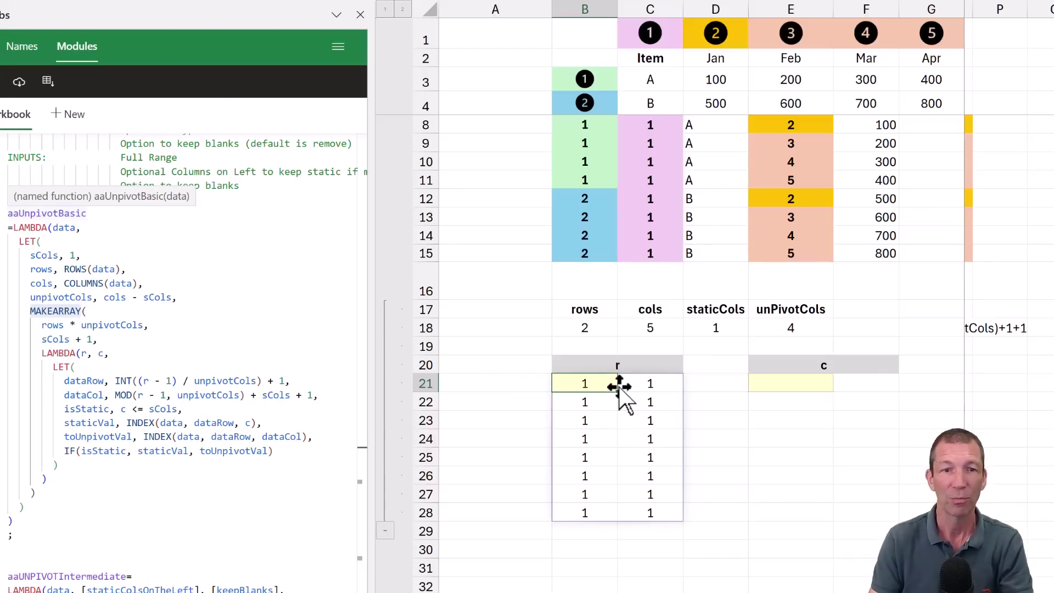
# Change the LAMBDA calculation in B21 to r, making the formula =MAKEARRAY(8,2,LAMBDA(r,c,r))
pyautogui.press('F2')
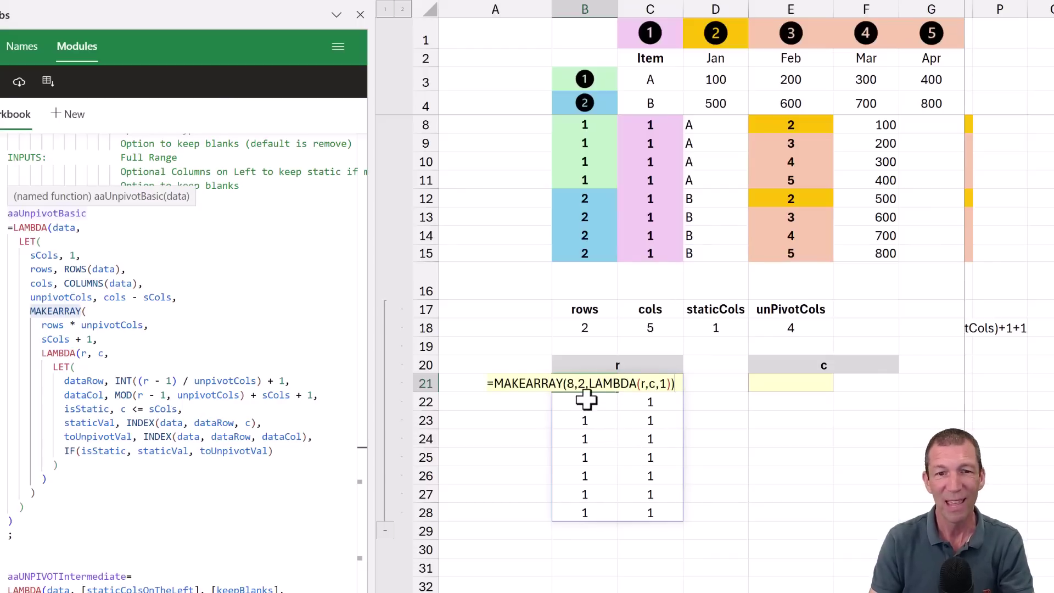
pyautogui.click(659, 381)
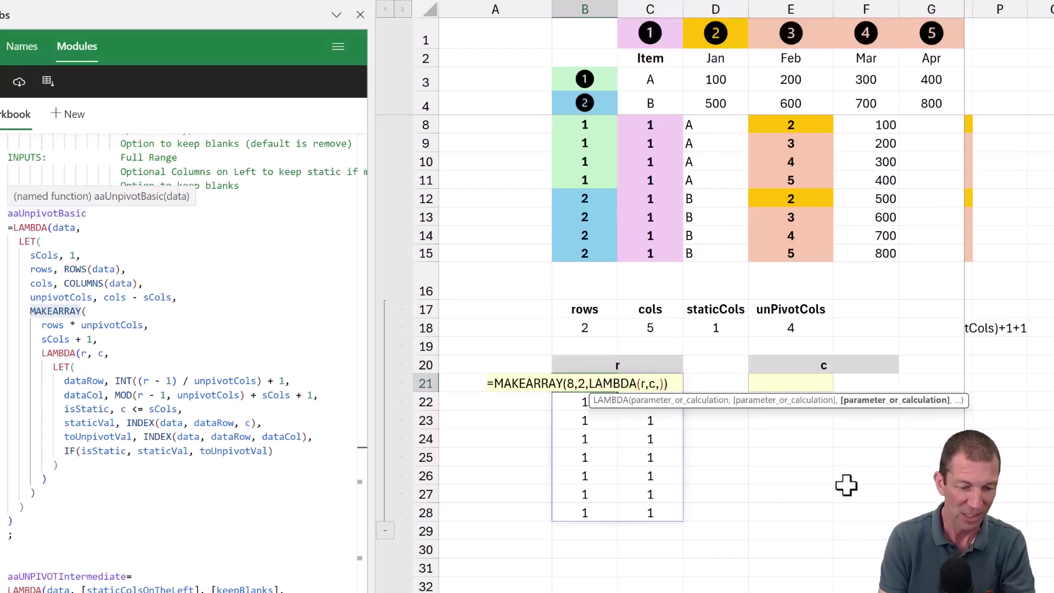
pyautogui.write('r')
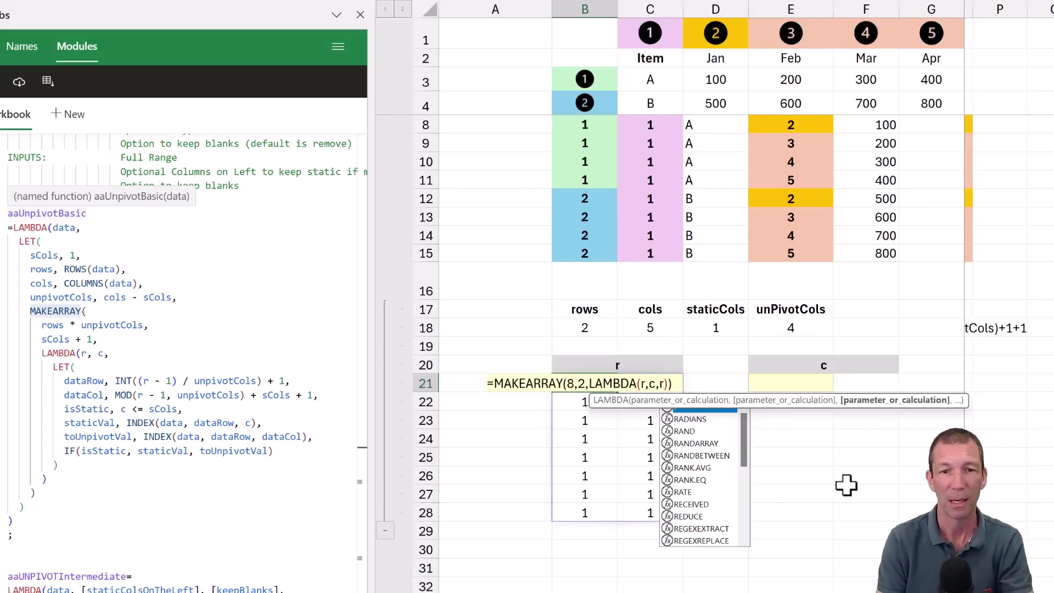
pyautogui.press('Return')
pyautogui.press('Up')
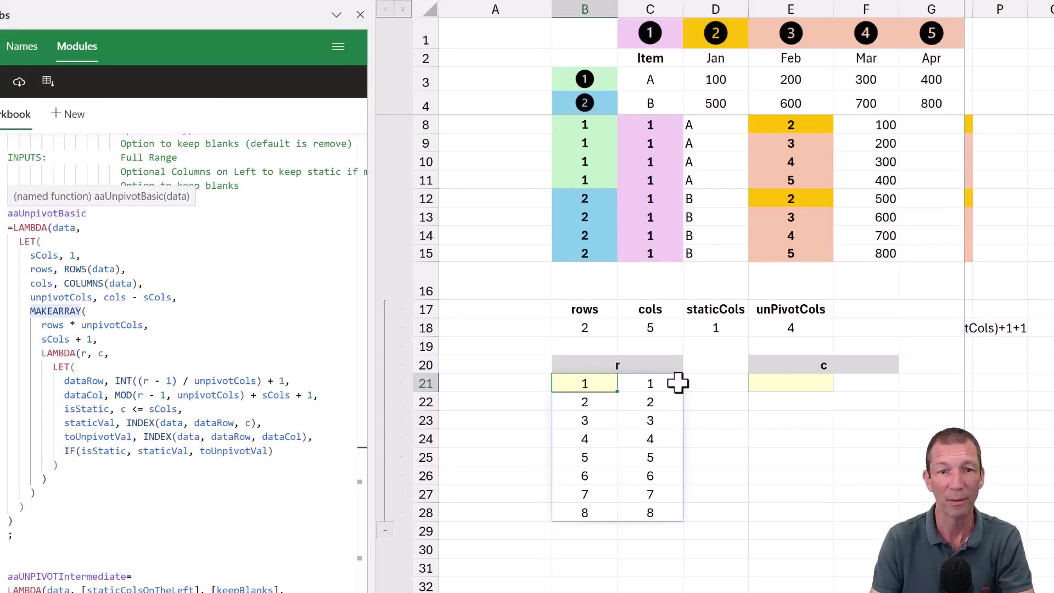
# Examine the row numbers in B22:C22 against the r argument of the MAKEARRAY formula in B21
pyautogui.click(594, 405)
pyautogui.hotkey('shift', 'Right')
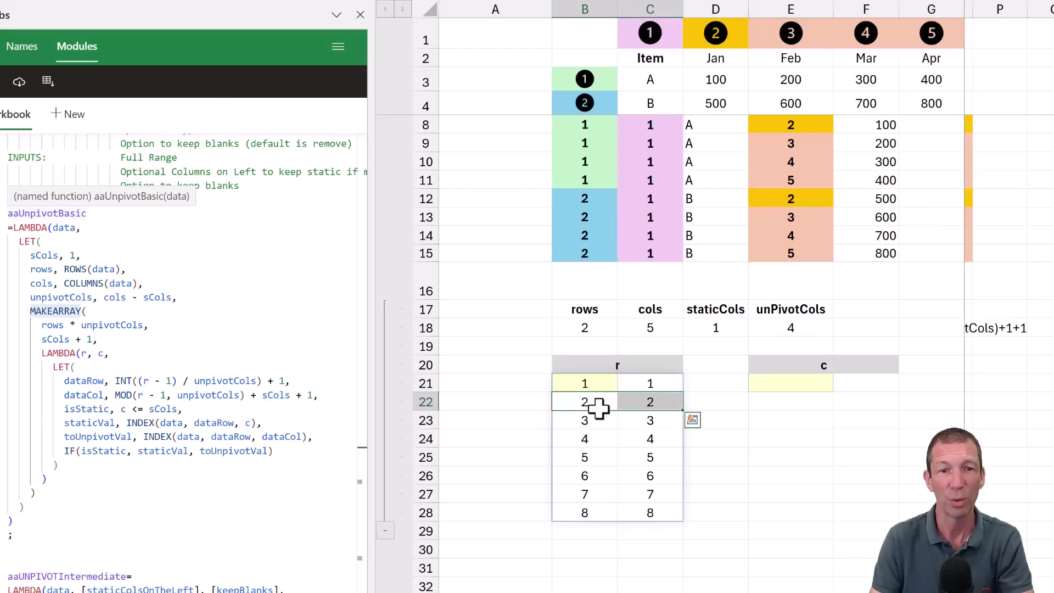
pyautogui.click(608, 379)
pyautogui.press('F2')
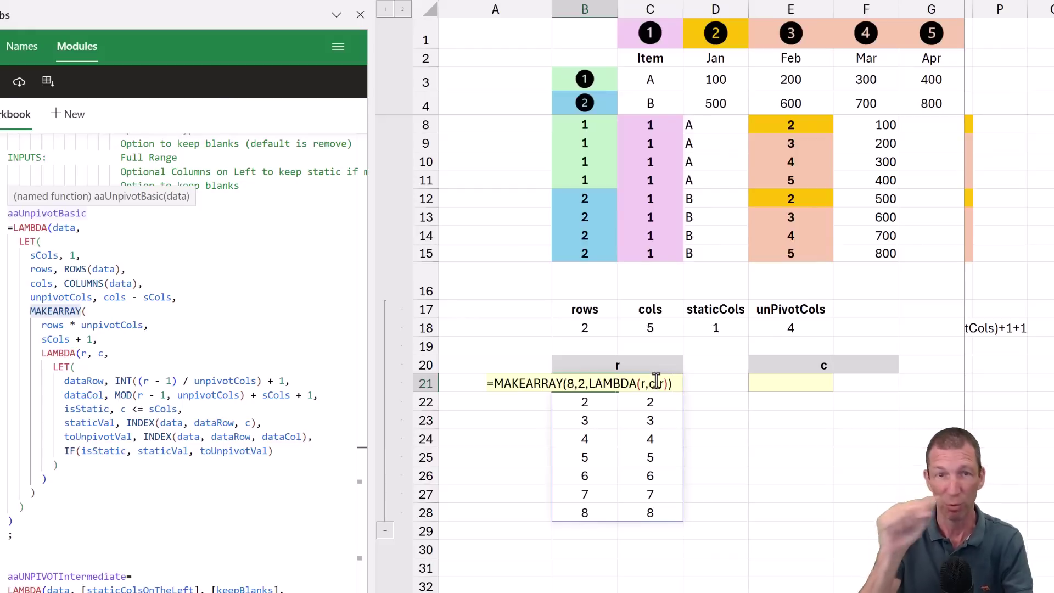
pyautogui.press('Escape')
pyautogui.press('F2')
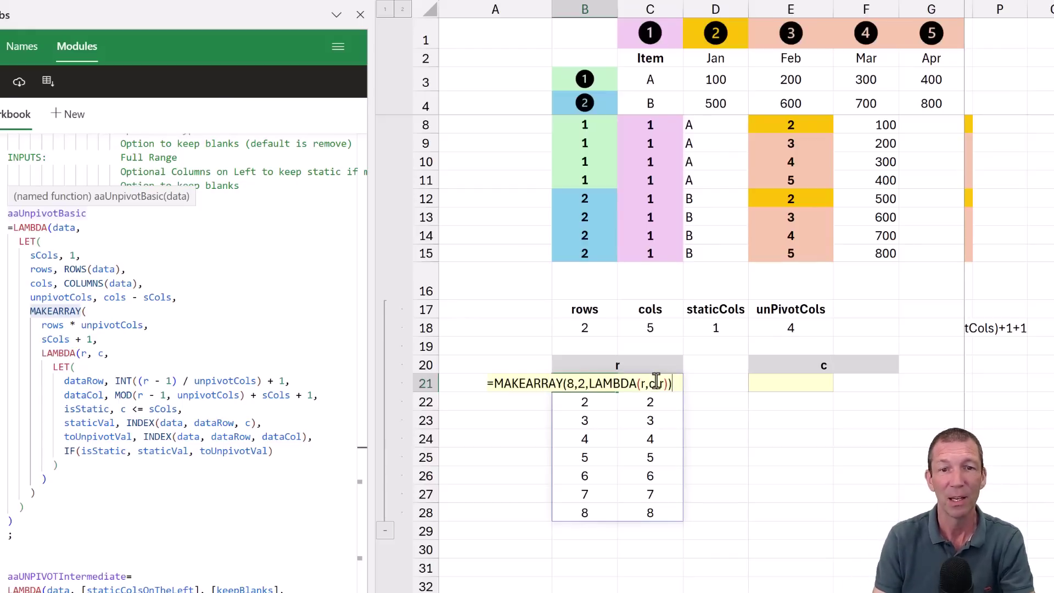
pyautogui.press('Escape')
# Copy the B21 formula to E21 under the c heading and change it to =MAKEARRAY(8,2,LAMBDA(r,c,c))
pyautogui.hotkey('ctrl', 'c')
pyautogui.click(806, 383)
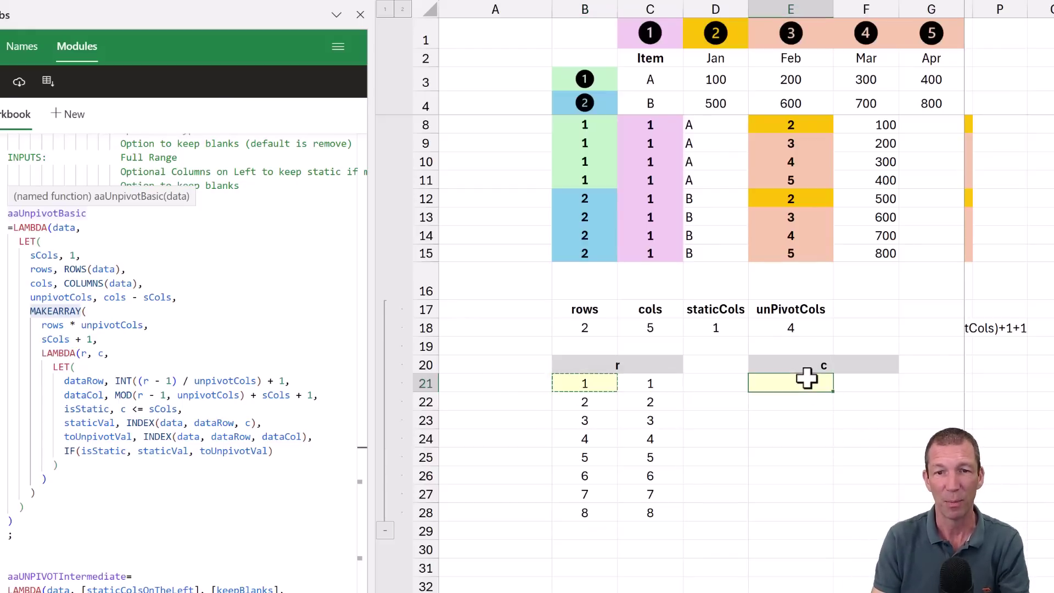
pyautogui.hotkey('ctrl', 'v')
pyautogui.press('F2')
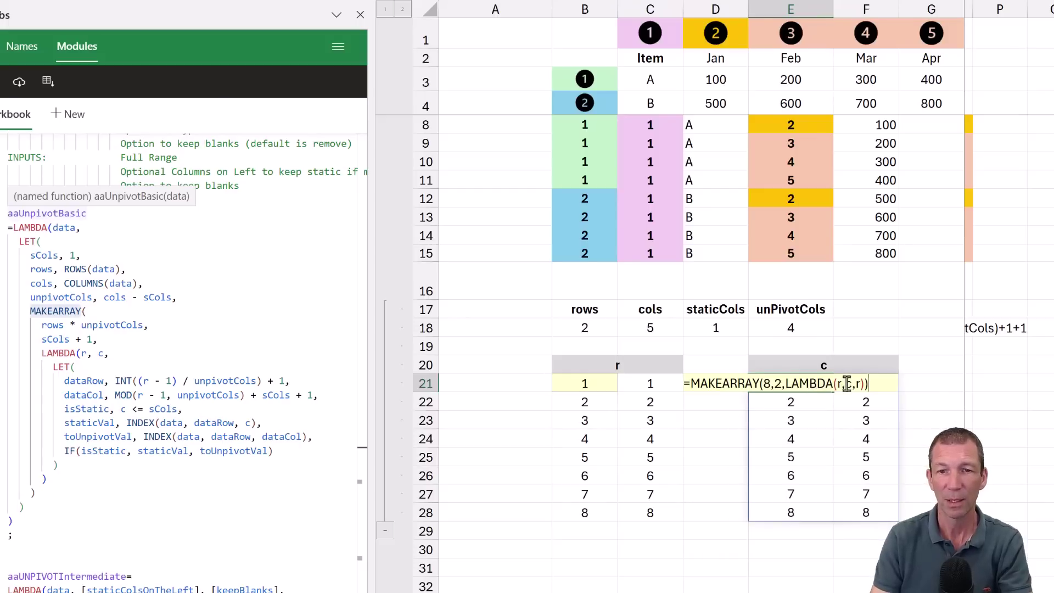
pyautogui.click(852, 384)
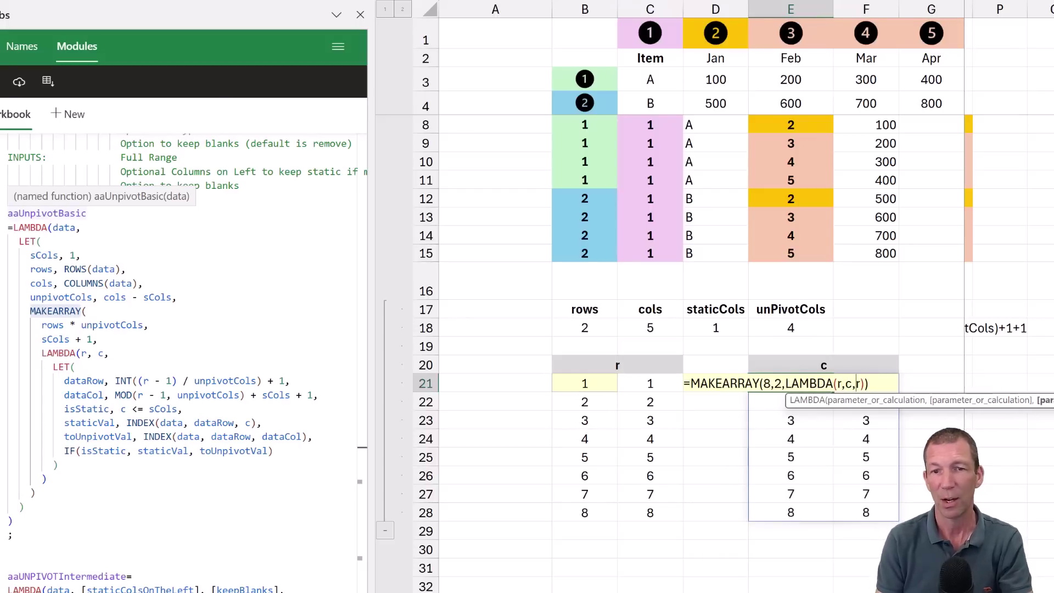
pyautogui.write('c')
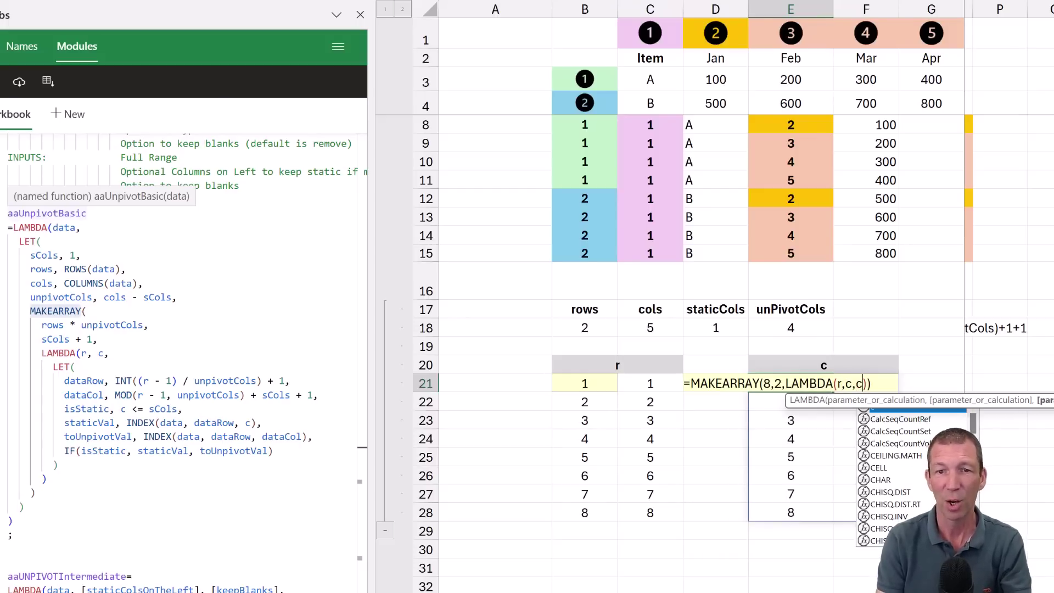
pyautogui.press('Return')
pyautogui.press('Up')
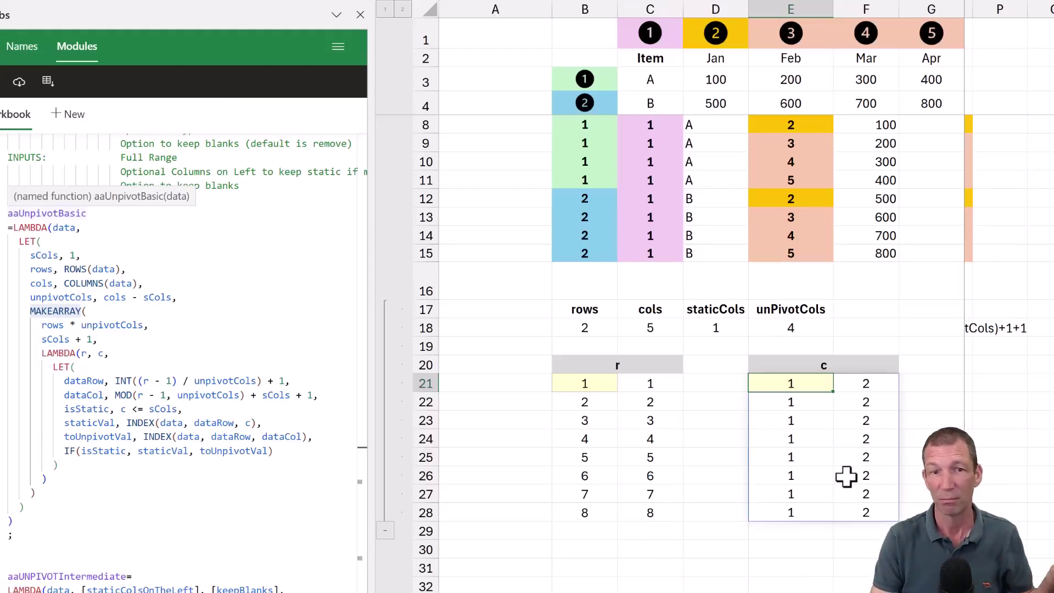
# Replace the hard-coded row count in the B21 MAKEARRAY formula with rows*unPivotCols
pyautogui.click(597, 386)
pyautogui.press('F2')
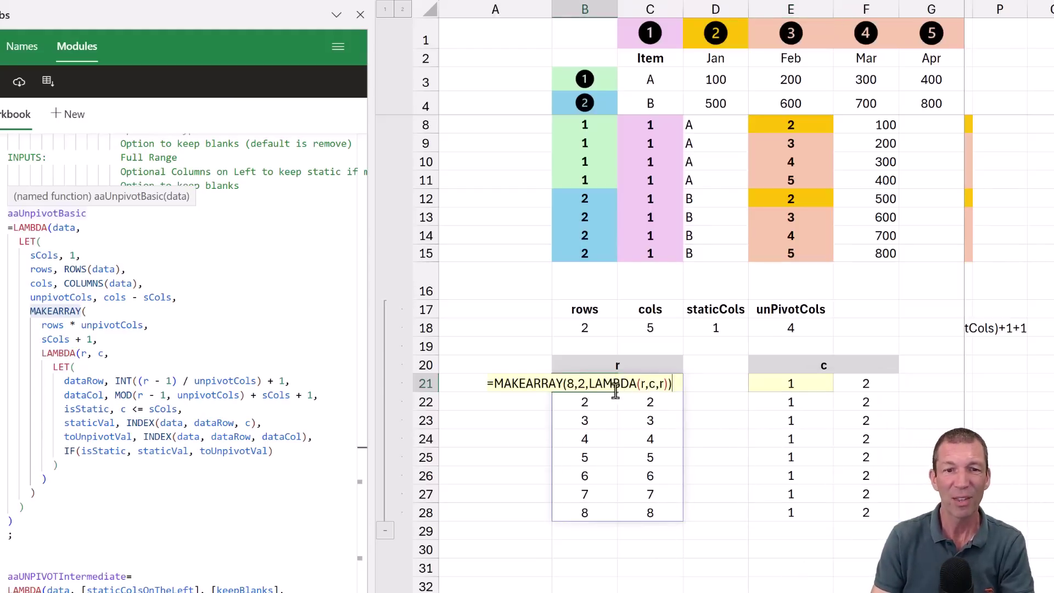
pyautogui.doubleClick(571, 383)
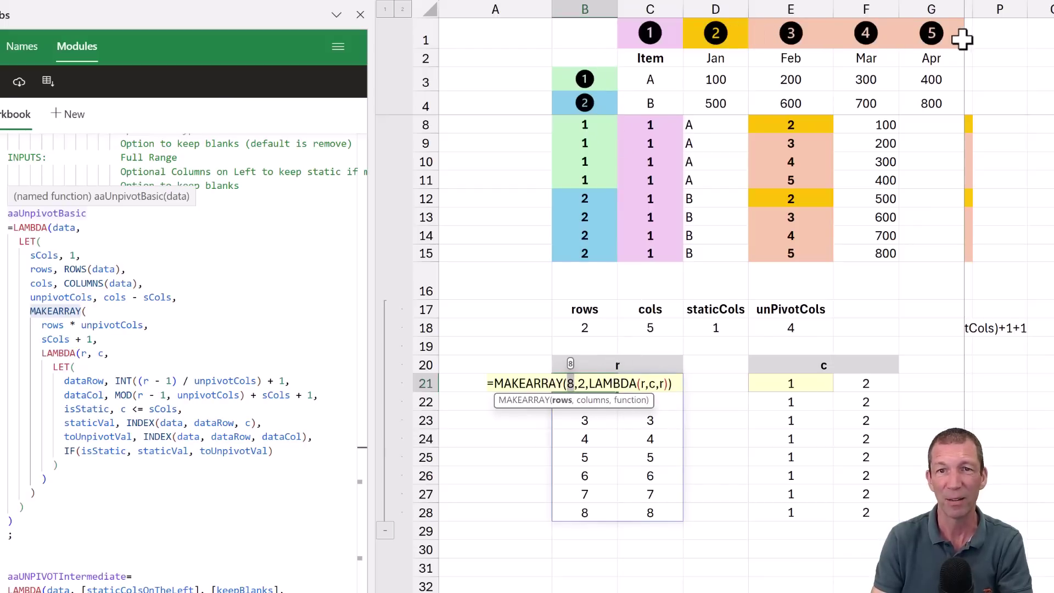
pyautogui.click(591, 325)
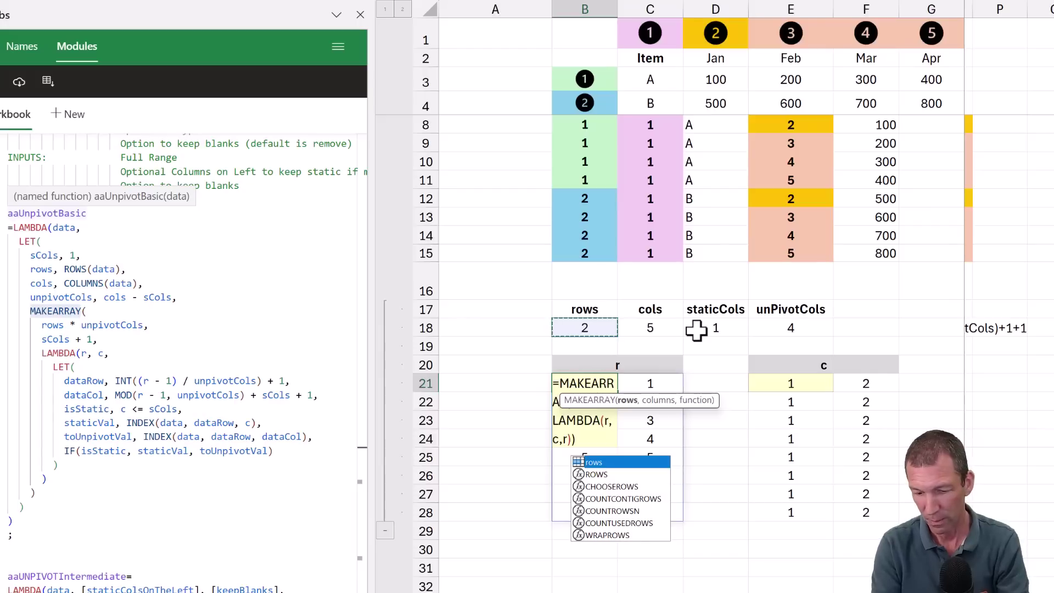
pyautogui.write('*')
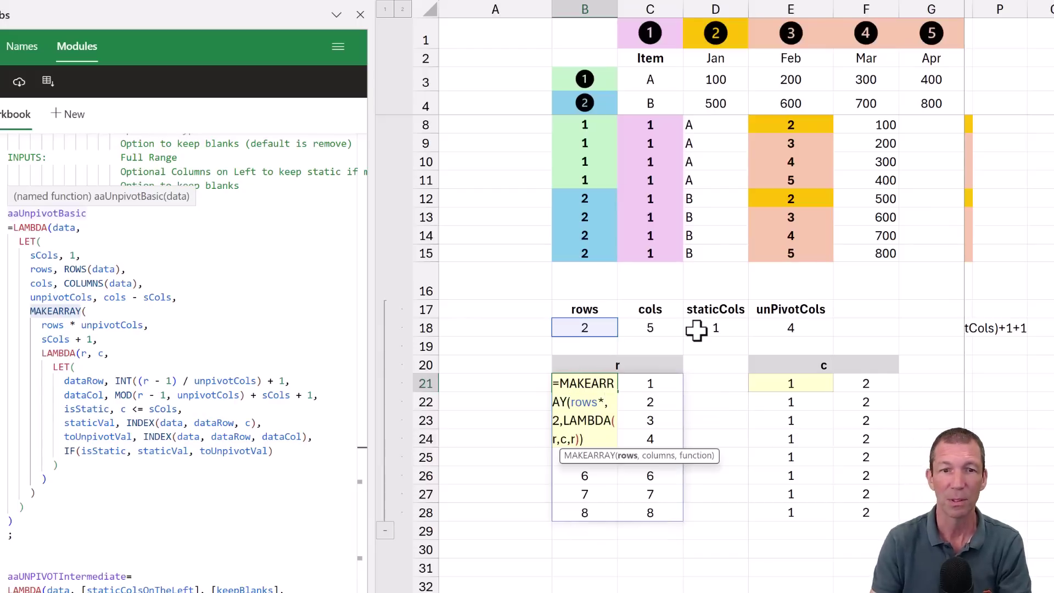
pyautogui.click(827, 327)
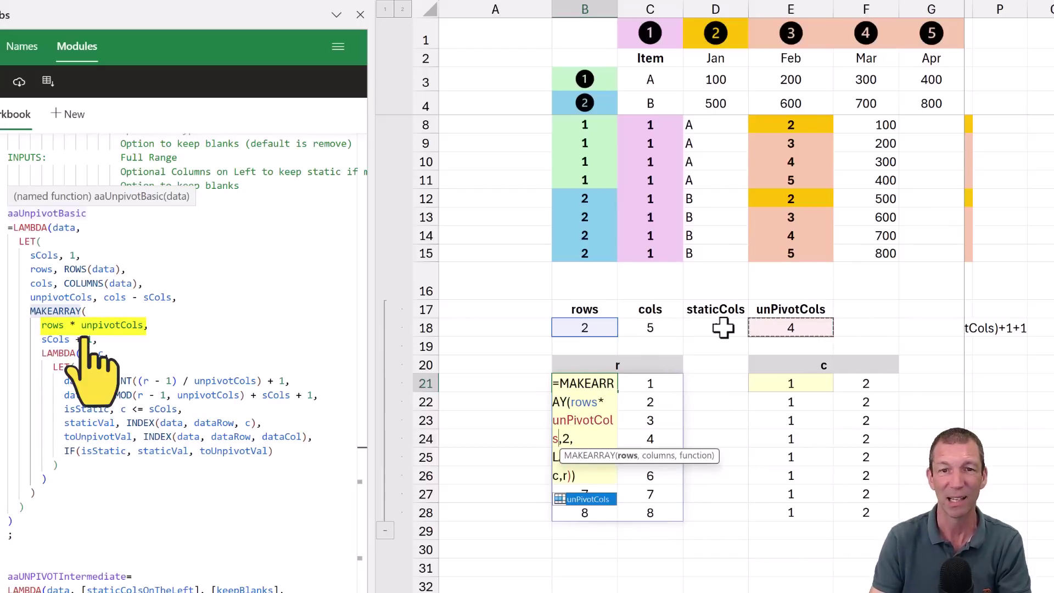
pyautogui.hotkey('ctrl', 'Return')
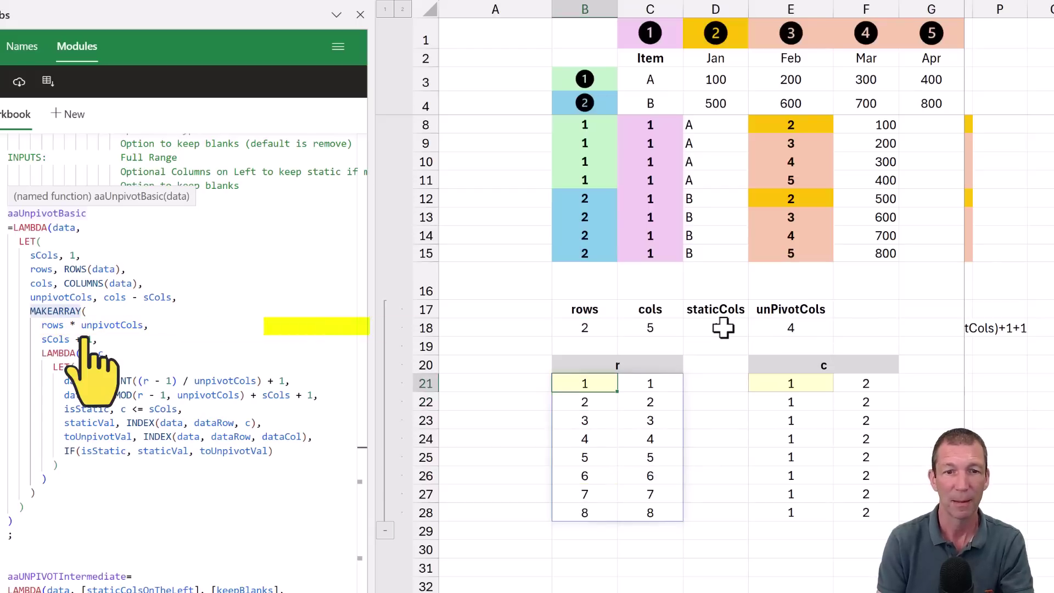
pyautogui.click(792, 387)
pyautogui.press('F2')
pyautogui.press('Escape')
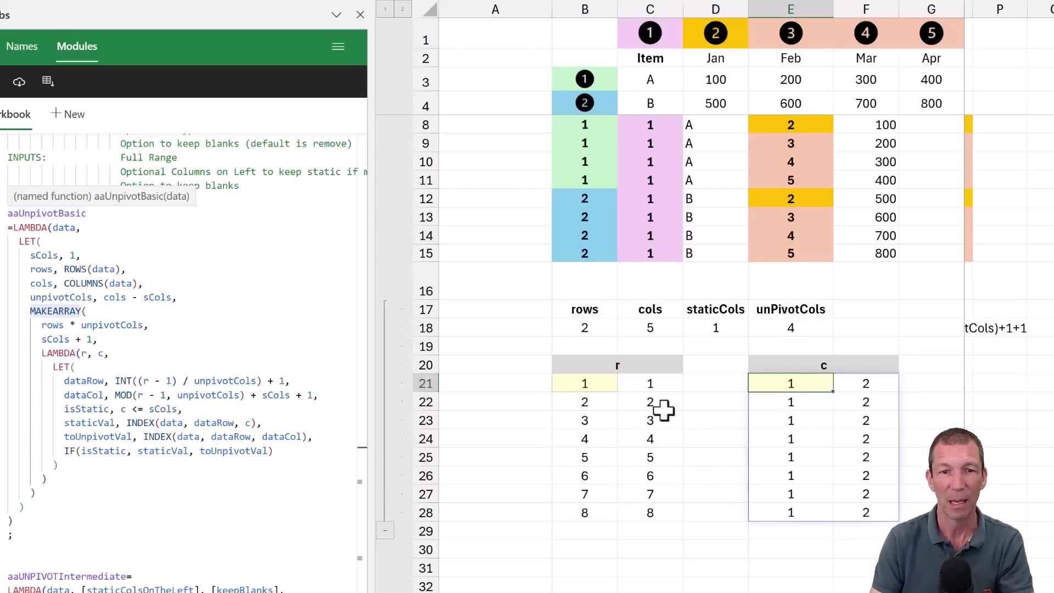
# Replace the hard-coded column count in the B21 MAKEARRAY formula with staticCols+1
pyautogui.doubleClick(596, 378)
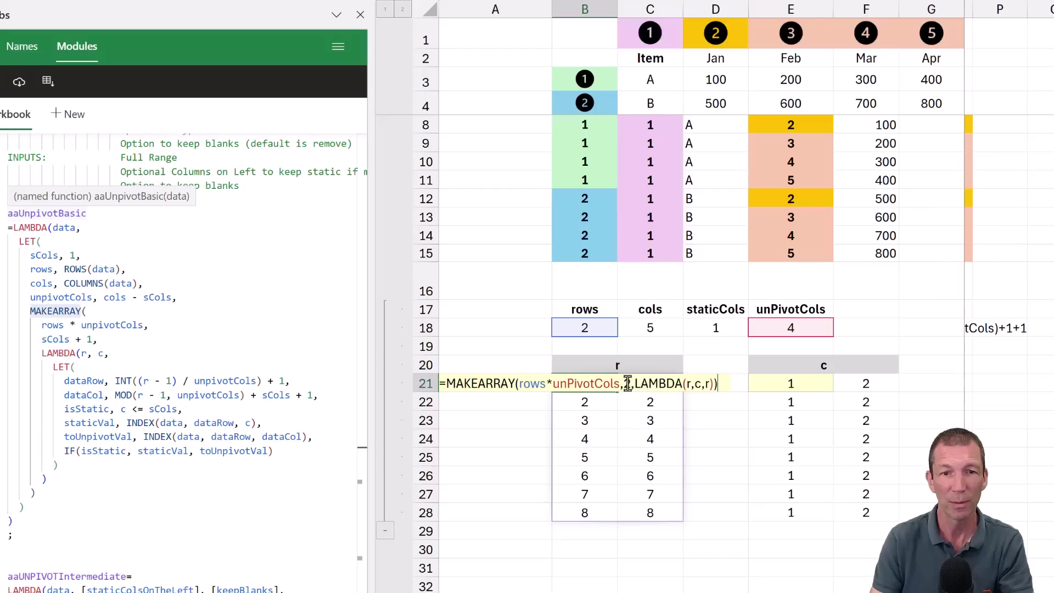
pyautogui.doubleClick(628, 384)
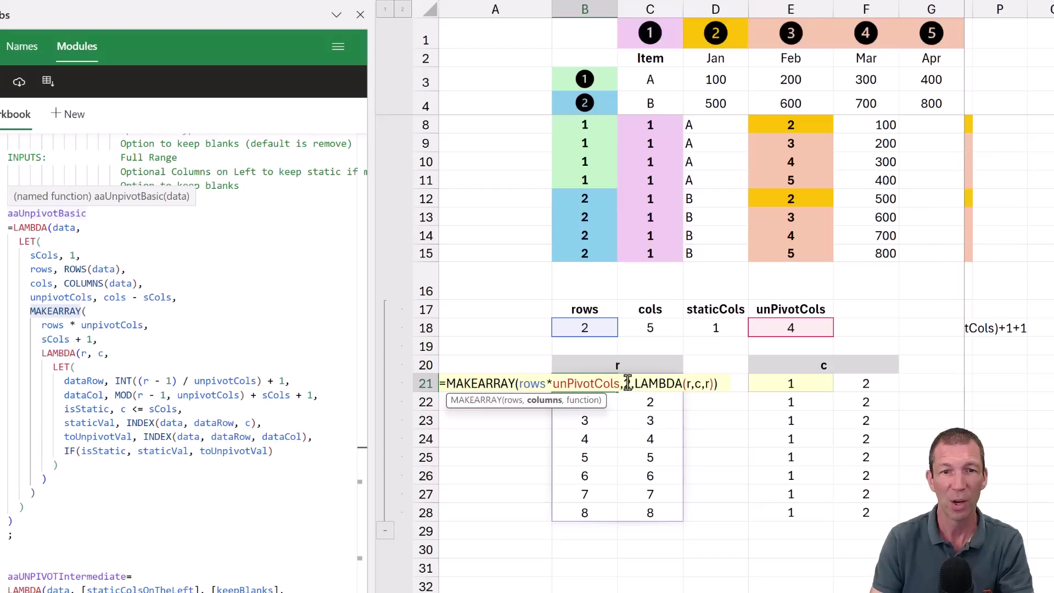
pyautogui.click(721, 329)
pyautogui.write('+1')
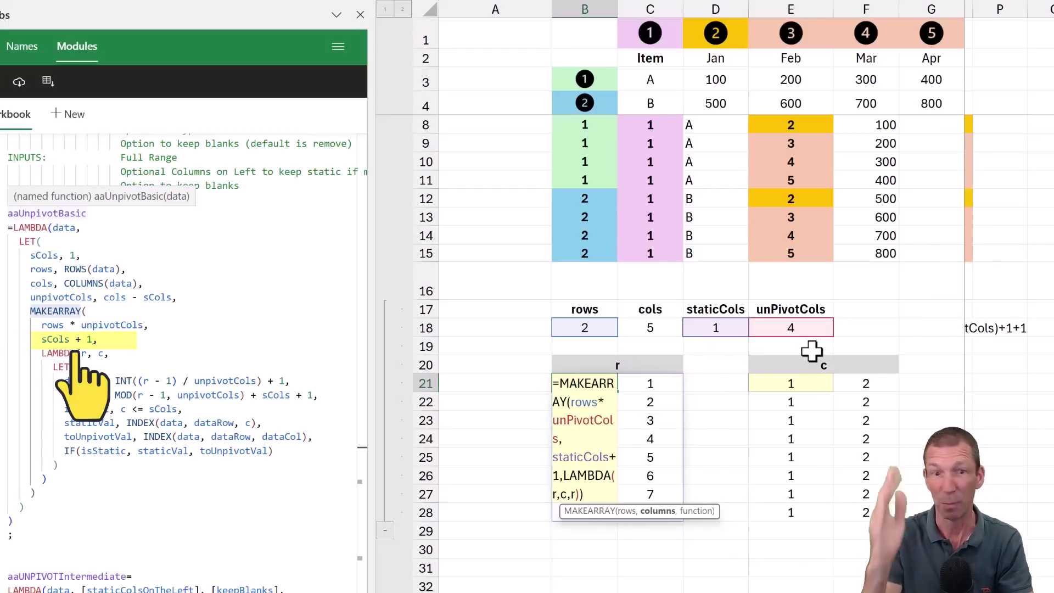
pyautogui.press('Return')
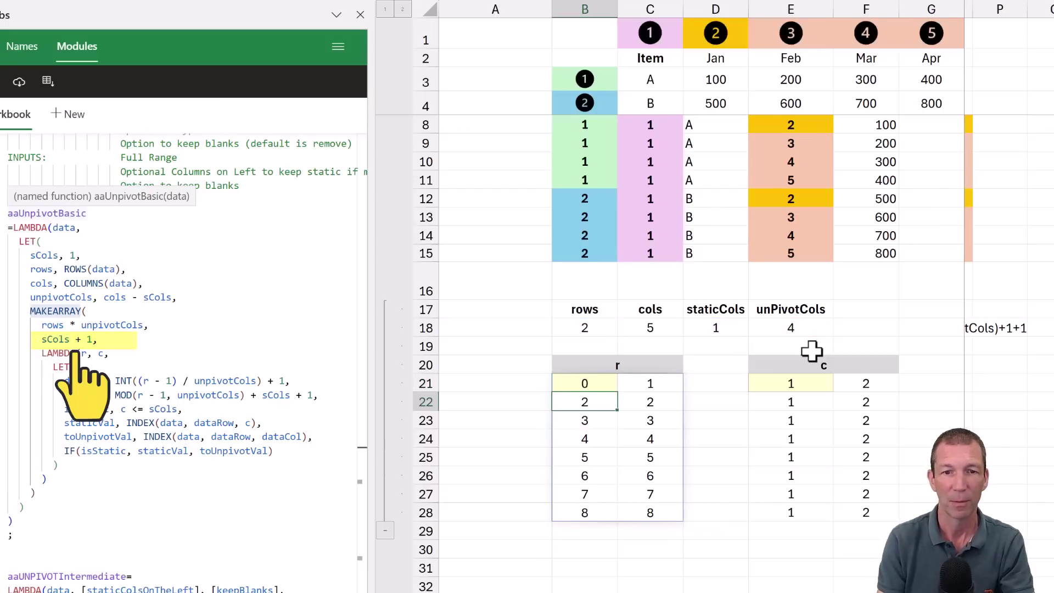
pyautogui.press('Up')
pyautogui.press('F2')
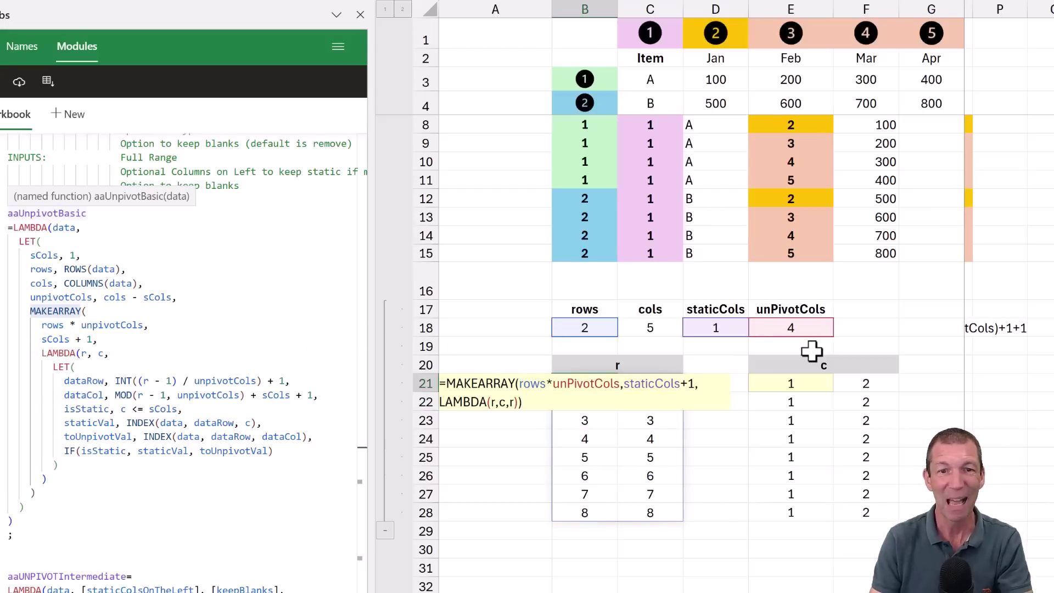
pyautogui.hotkey('ctrl', 'Return')
# Replace E21 with a copy of the B21 formula edited to =MAKEARRAY(rows*unPivotCols,staticCols+1,LAMBDA(r,c,c))
pyautogui.click(800, 387)
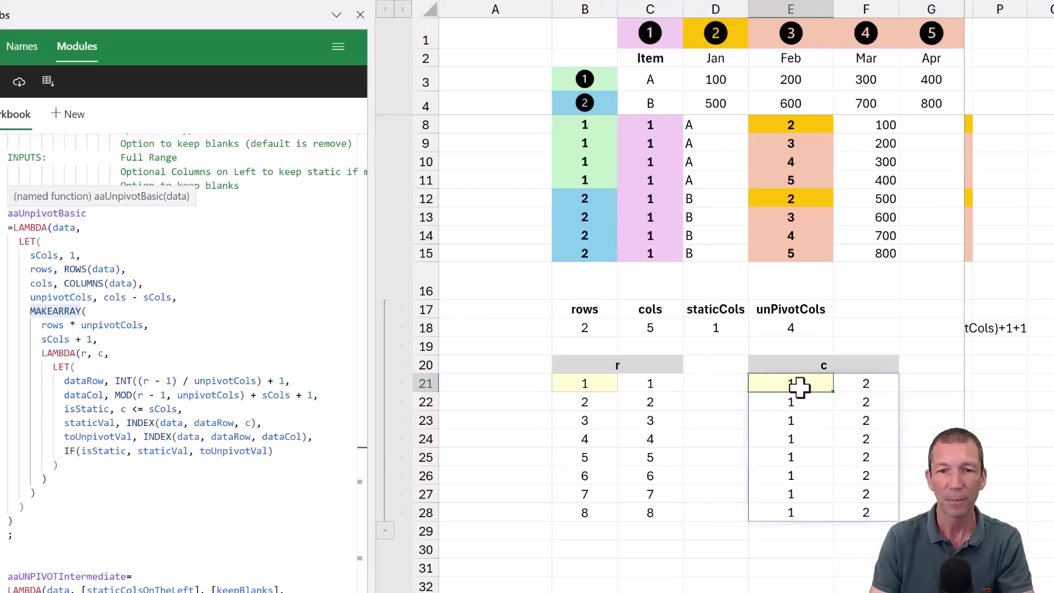
pyautogui.click(575, 378)
pyautogui.hotkey('ctrl', 'c')
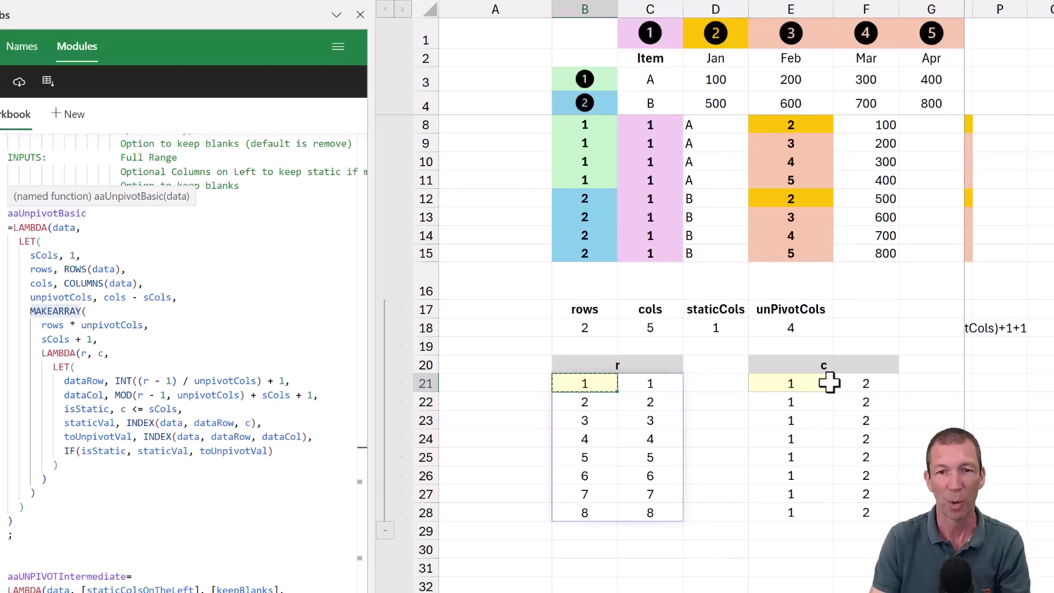
pyautogui.click(827, 384)
pyautogui.hotkey('ctrl', 'v')
pyautogui.press('F2')
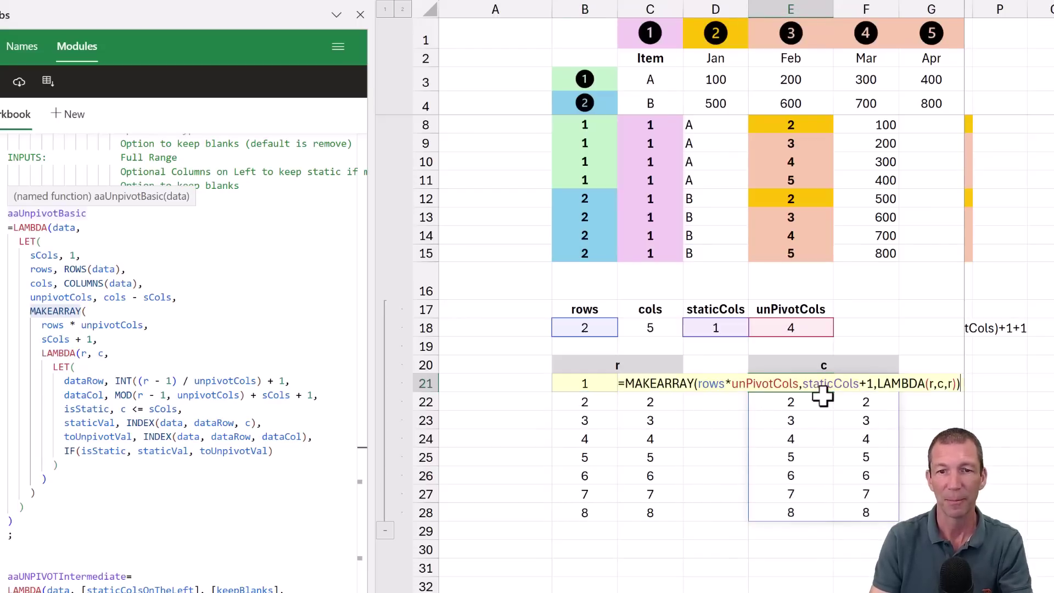
pyautogui.write('r')
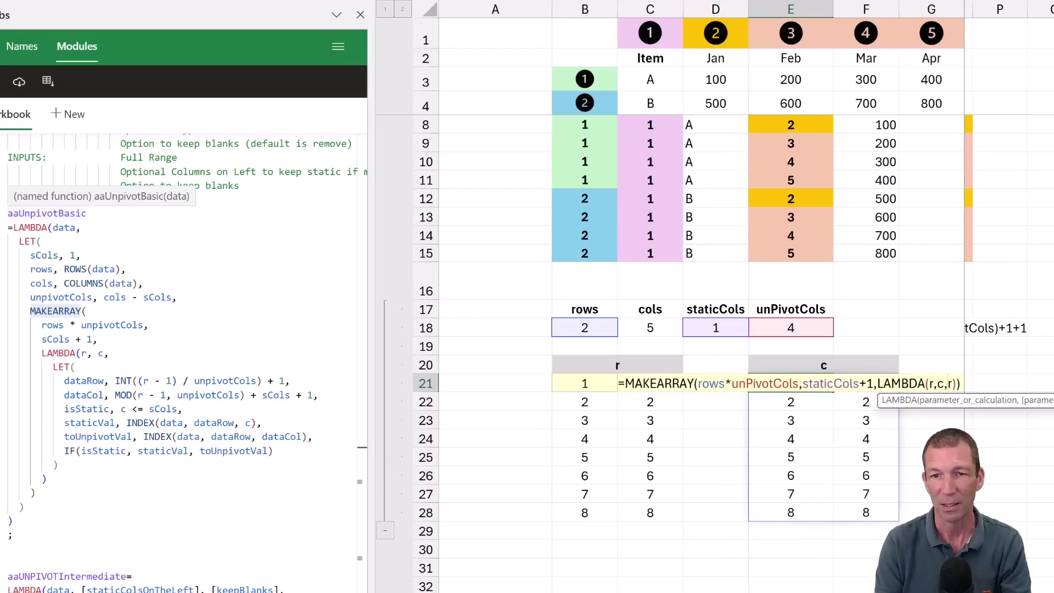
pyautogui.press('BackSpace')
pyautogui.write('c')
pyautogui.press('Return')
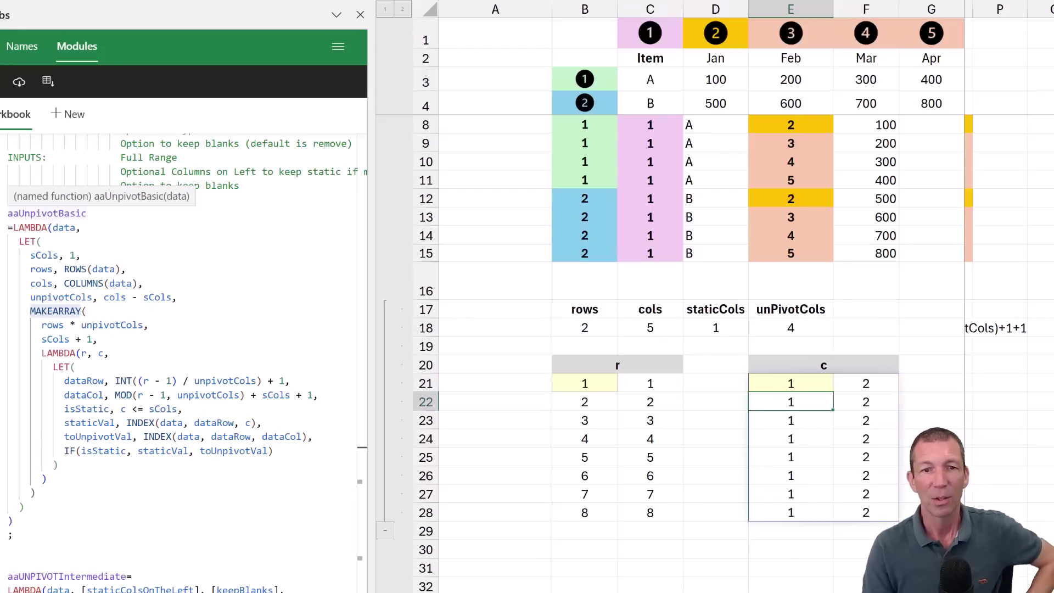
# Compare the r array in B21:C28 with the c array starting in E21
pyautogui.click(593, 384)
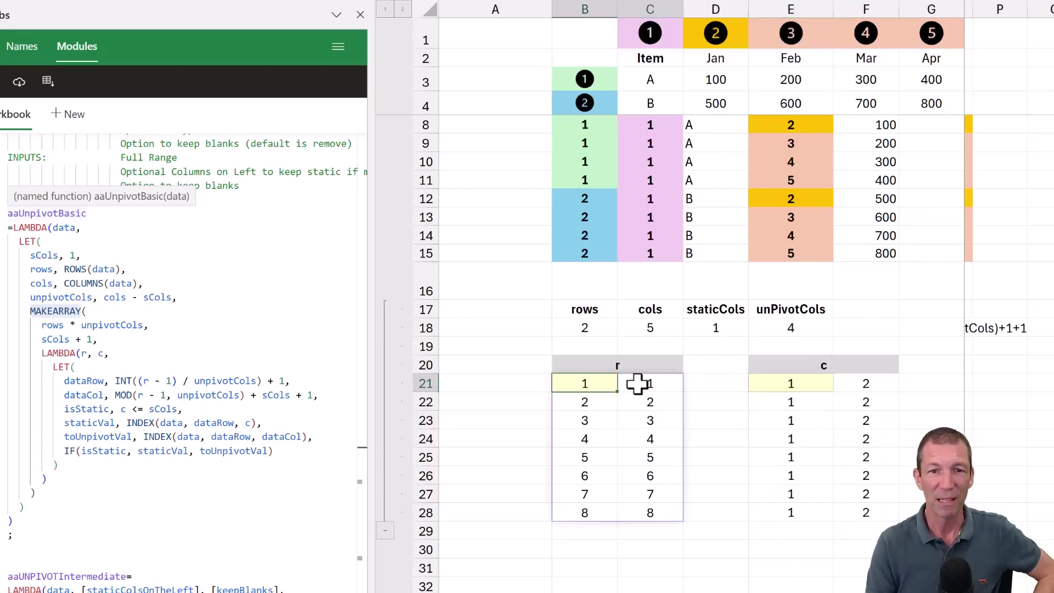
pyautogui.moveTo(637, 384); pyautogui.dragTo(640, 518)
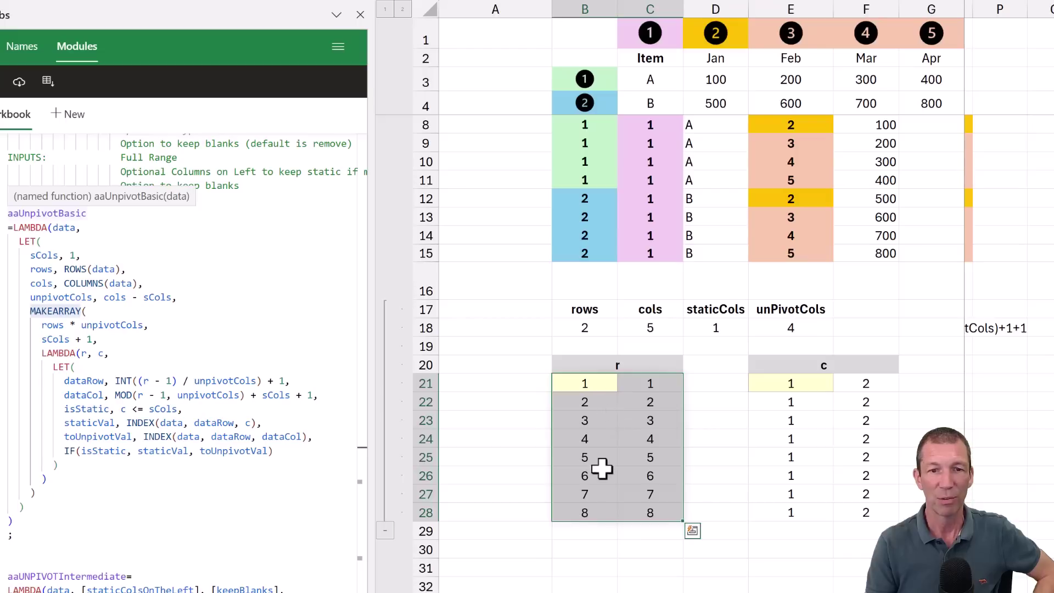
pyautogui.click(798, 380)
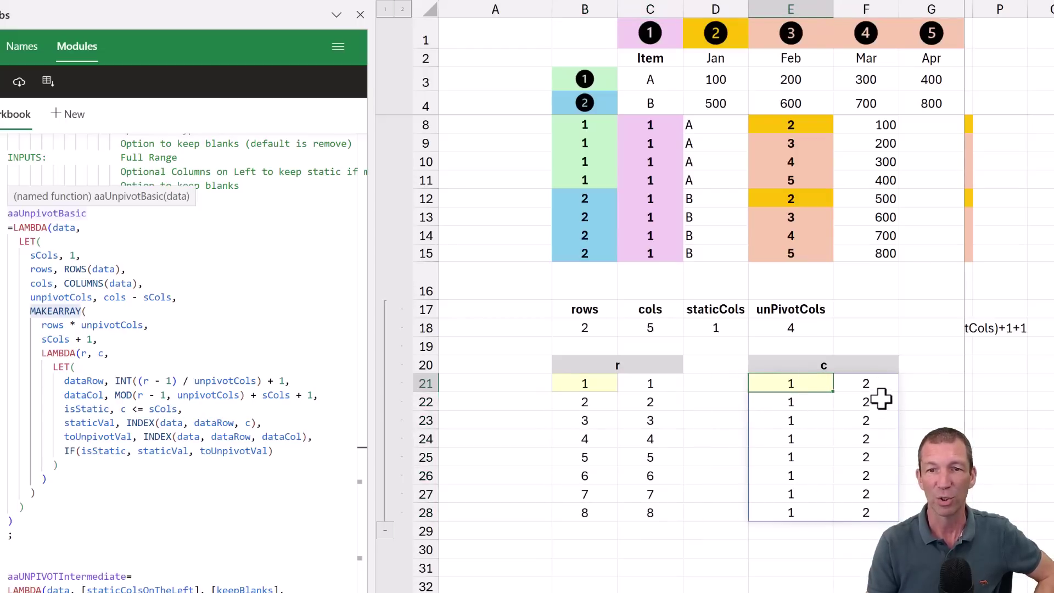
# Examine the row numbers in B8:B15 and the dataRow and dataCol definitions in the aaUnpivotBasic code
pyautogui.press('Right')
pyautogui.press('Right')
pyautogui.press('Right')
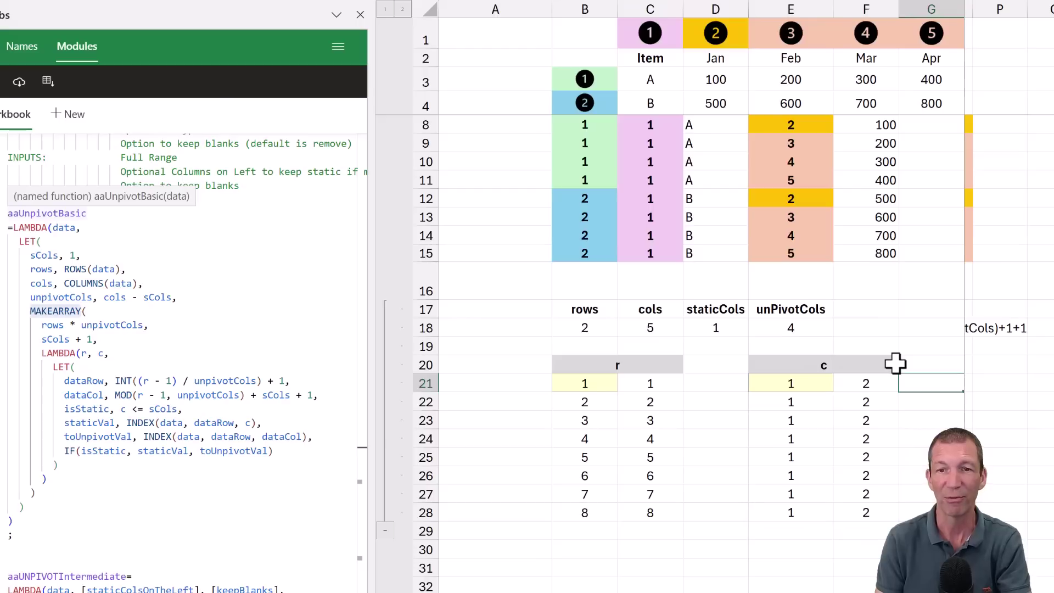
pyautogui.press('Right')
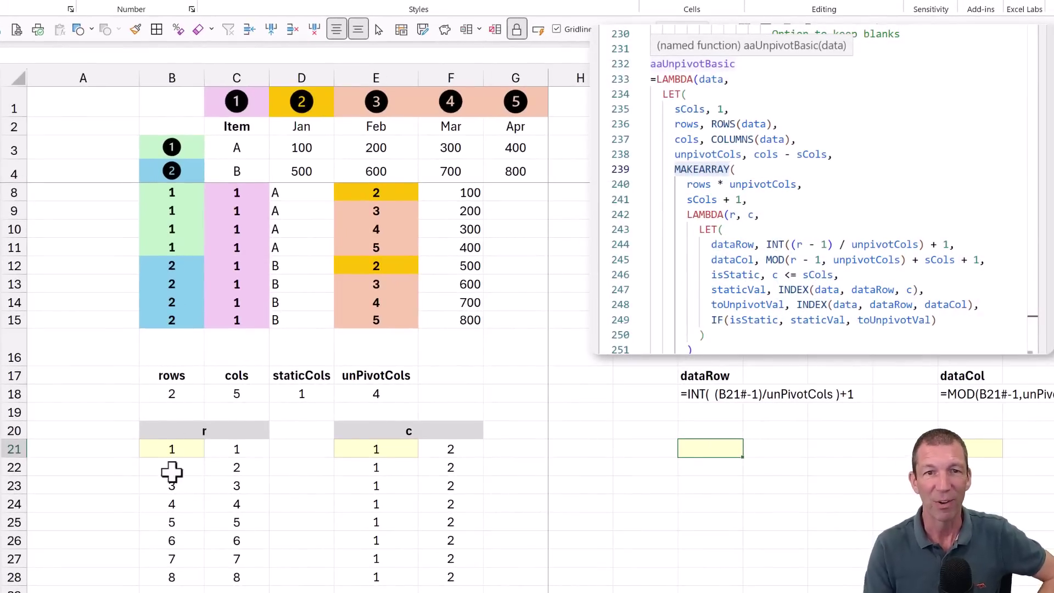
pyautogui.moveTo(187, 195); pyautogui.dragTo(181, 319)
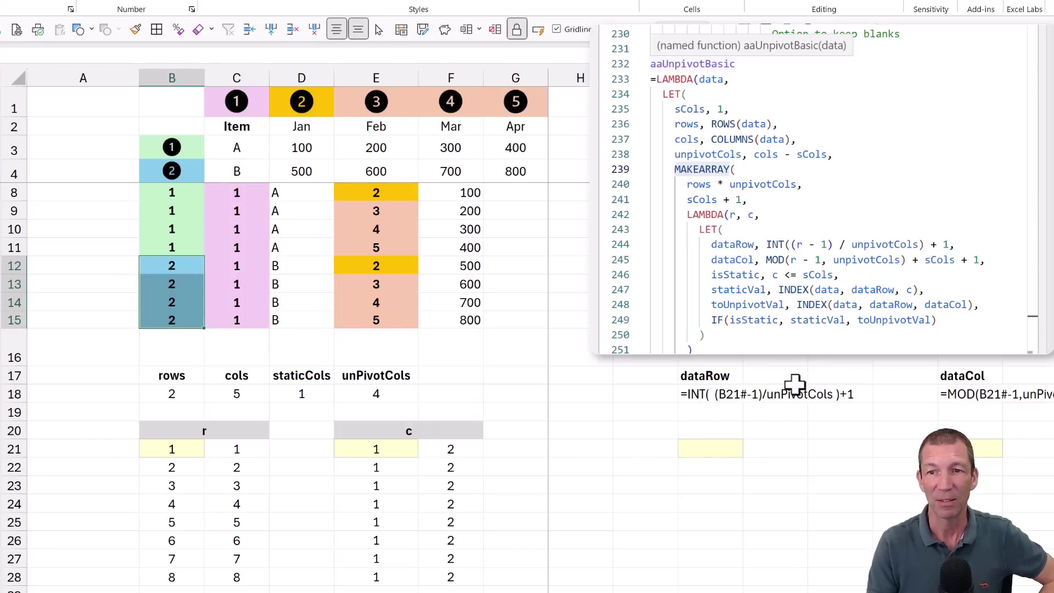
pyautogui.scroll(1, 701, 448)
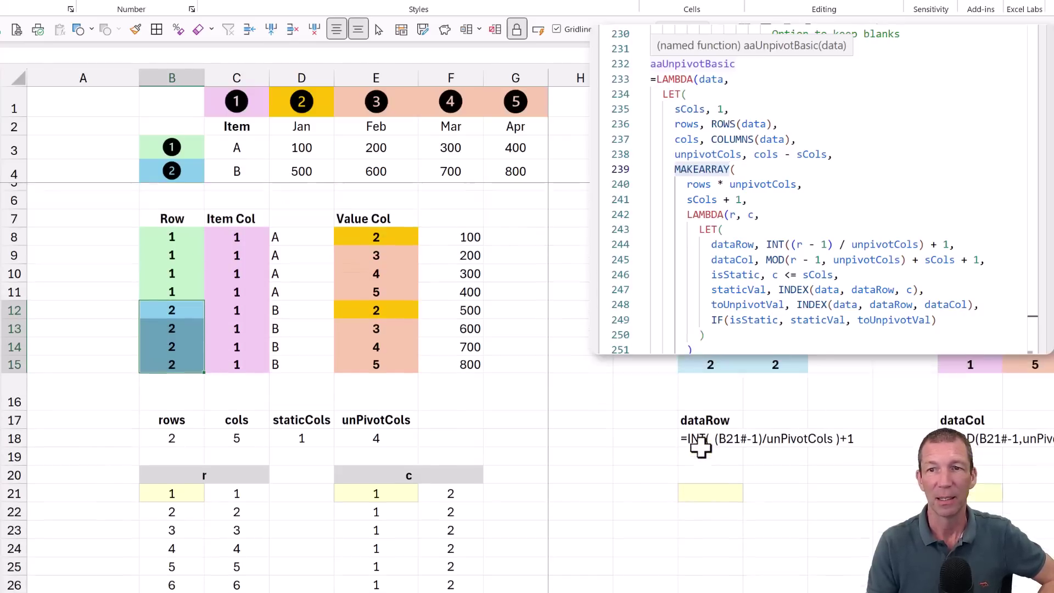
pyautogui.click(704, 481)
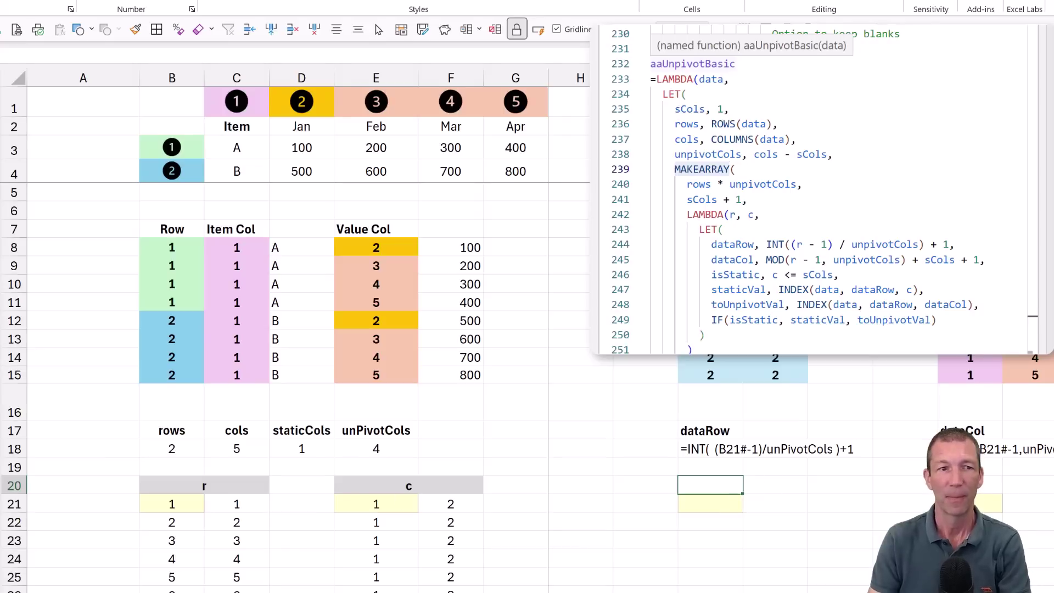
pyautogui.moveTo(701, 245); pyautogui.dragTo(946, 242)
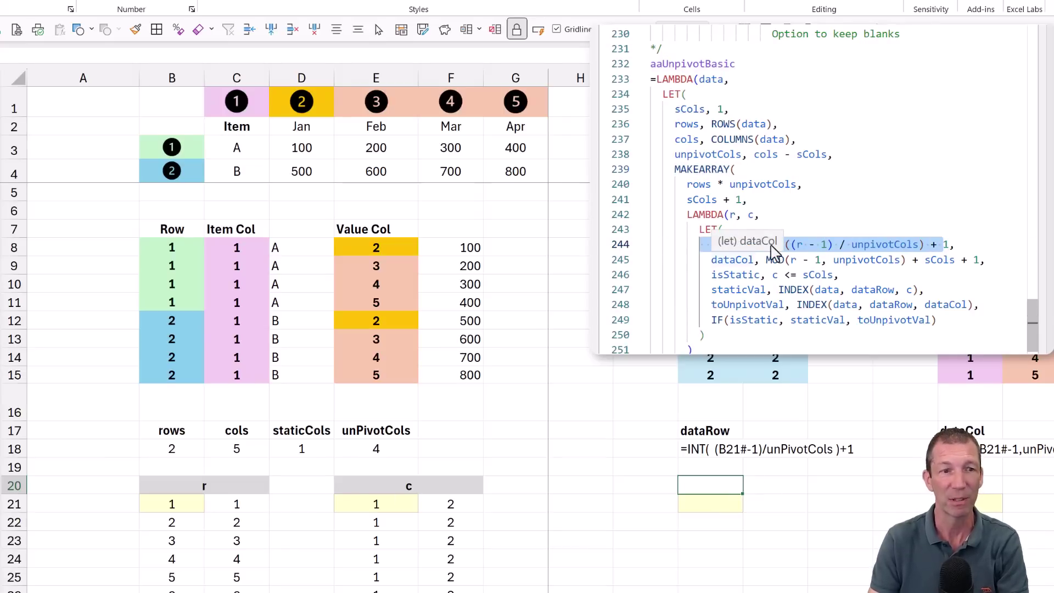
pyautogui.moveTo(705, 260); pyautogui.dragTo(984, 258)
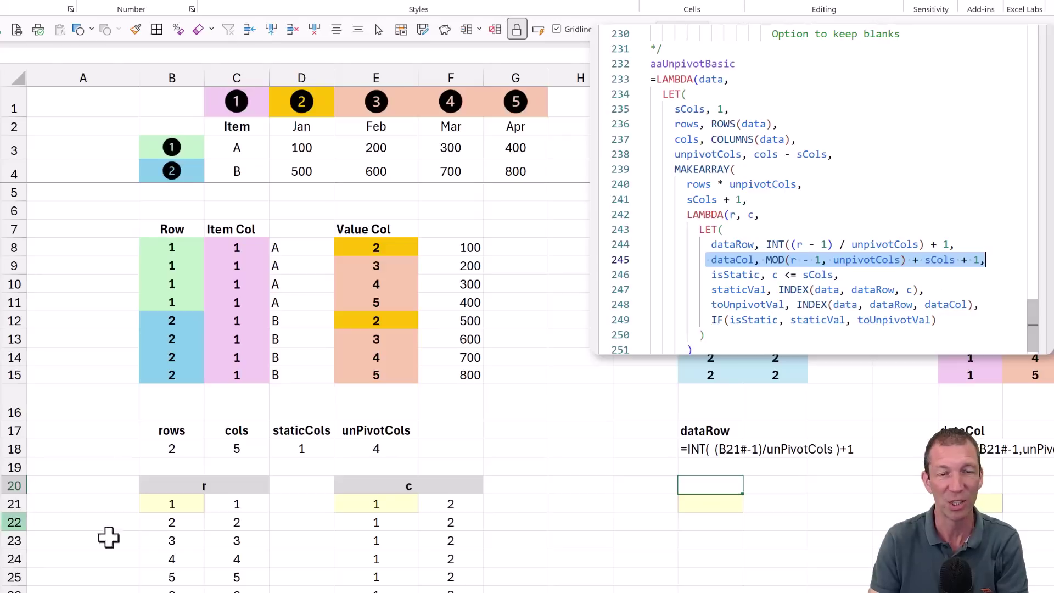
# Enter =B21# in J21 beneath the dataRow heading to reference the whole r array
pyautogui.click(732, 501)
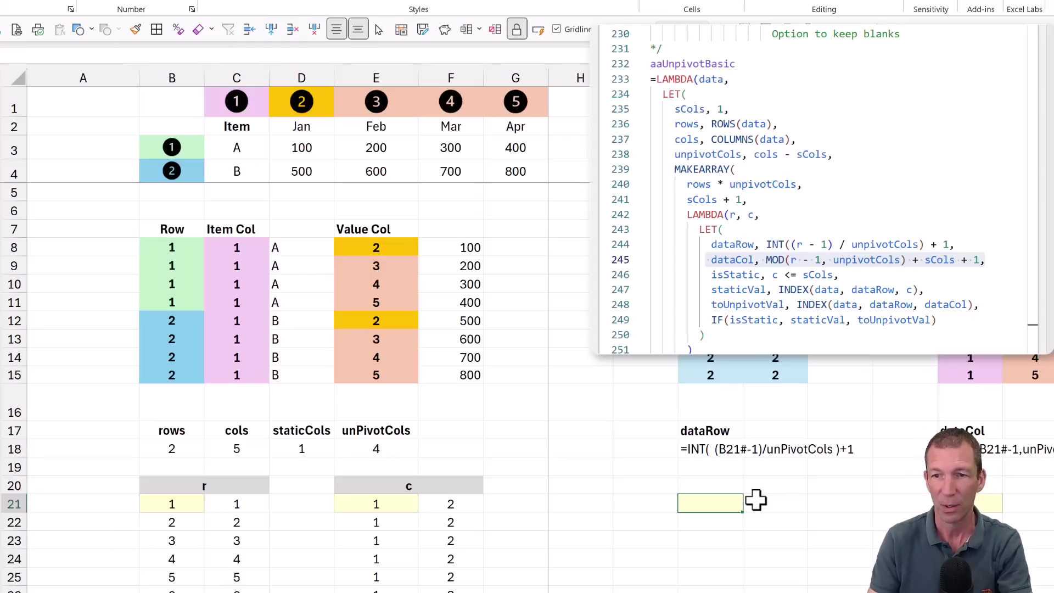
pyautogui.write('=')
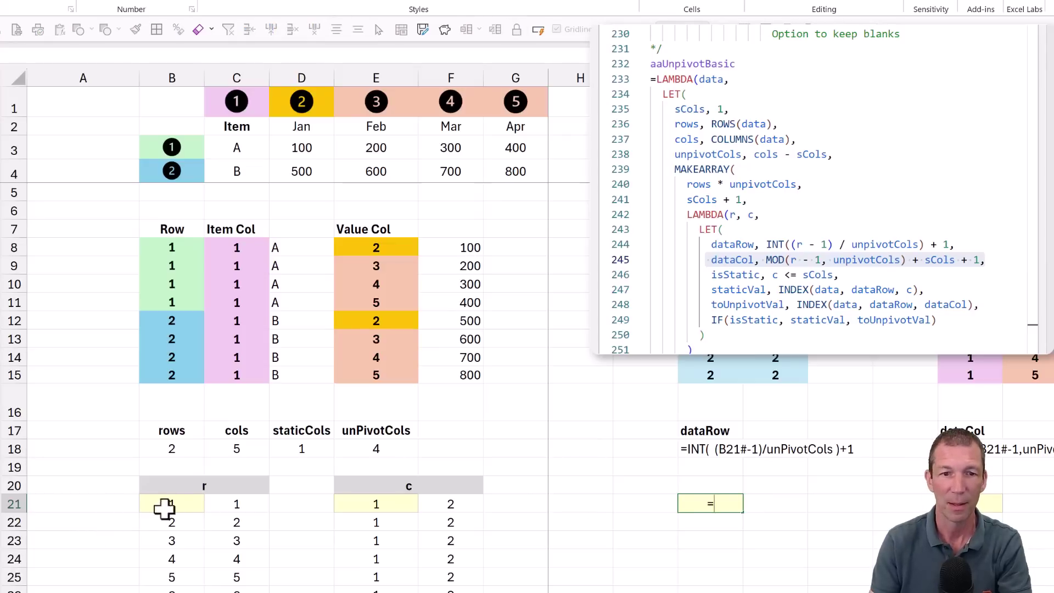
pyautogui.click(182, 504)
pyautogui.write('#')
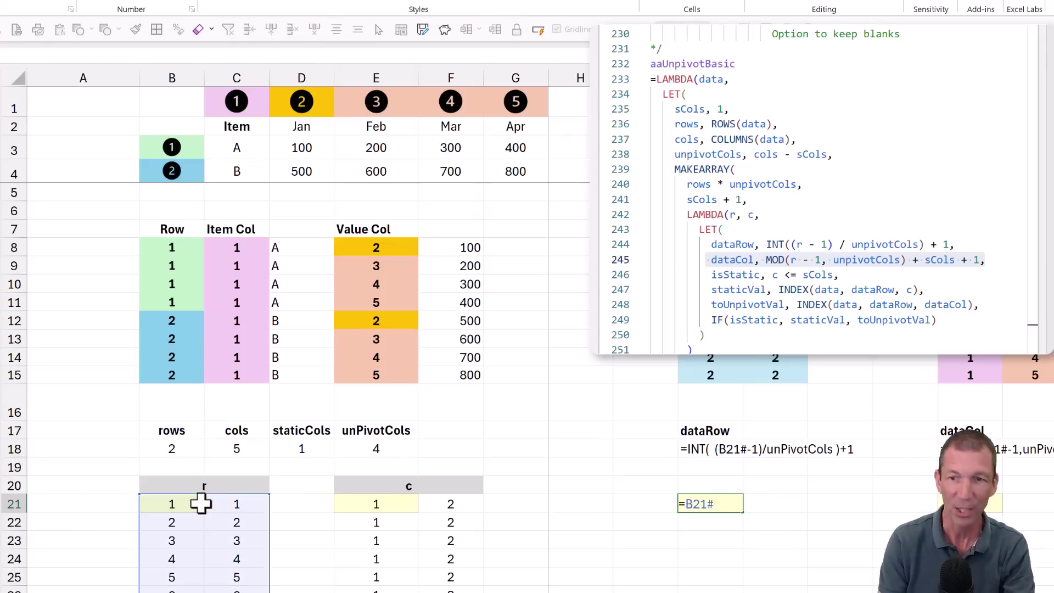
pyautogui.press('Return')
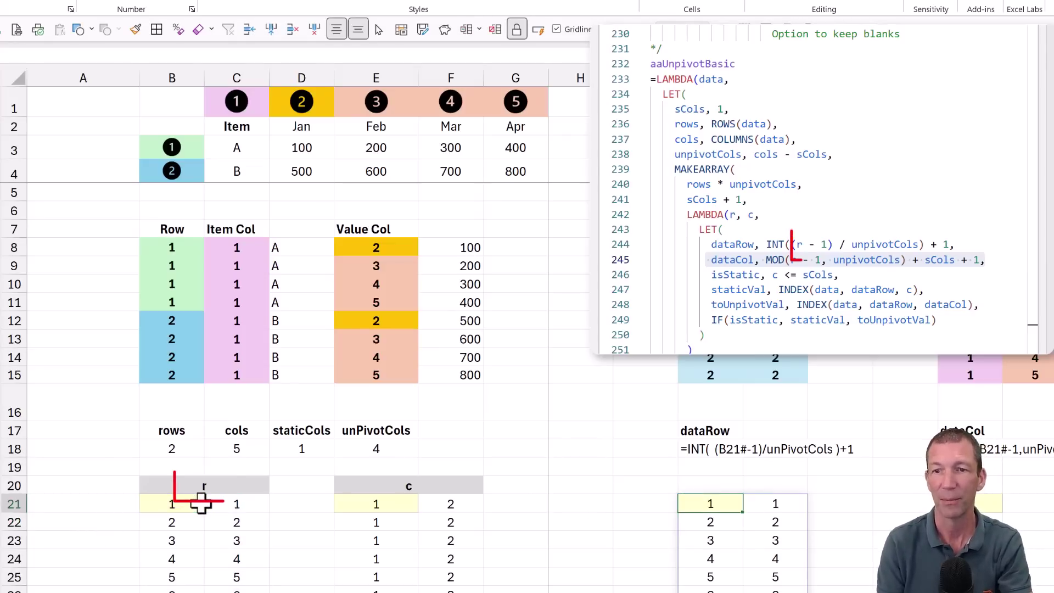
# Extend the J21 formula to =B21#/unPivotCols, dividing the r array by the number of unpivoted columns
pyautogui.press('F2')
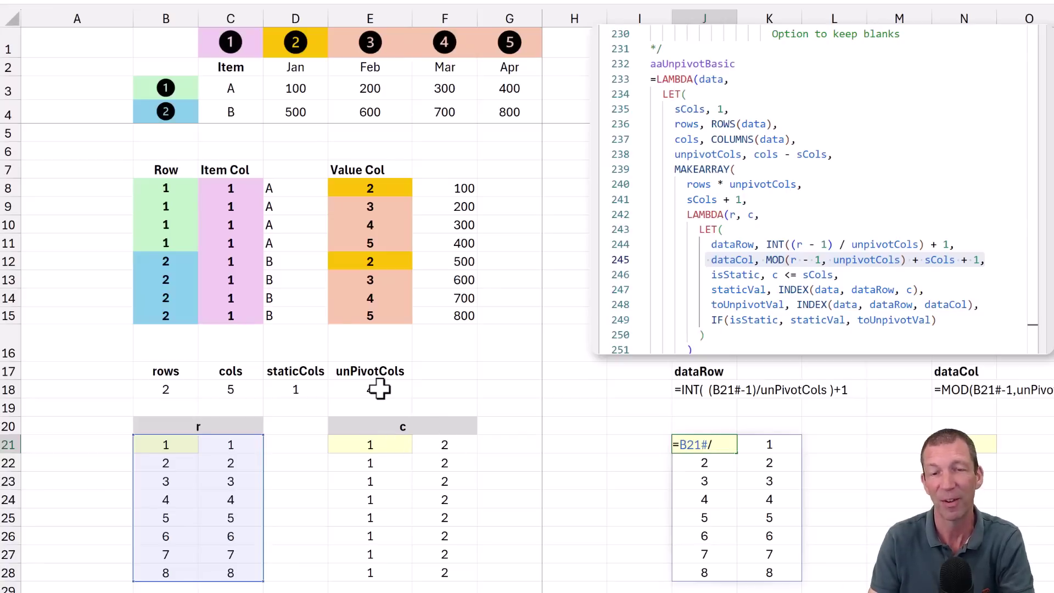
pyautogui.click(399, 388)
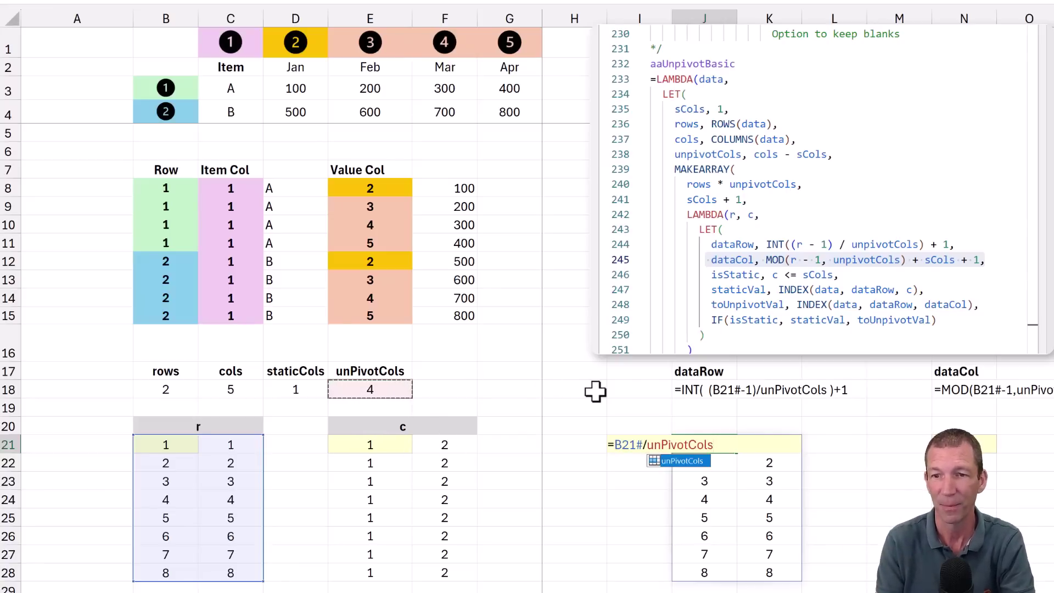
pyautogui.hotkey('ctrl', 'Return')
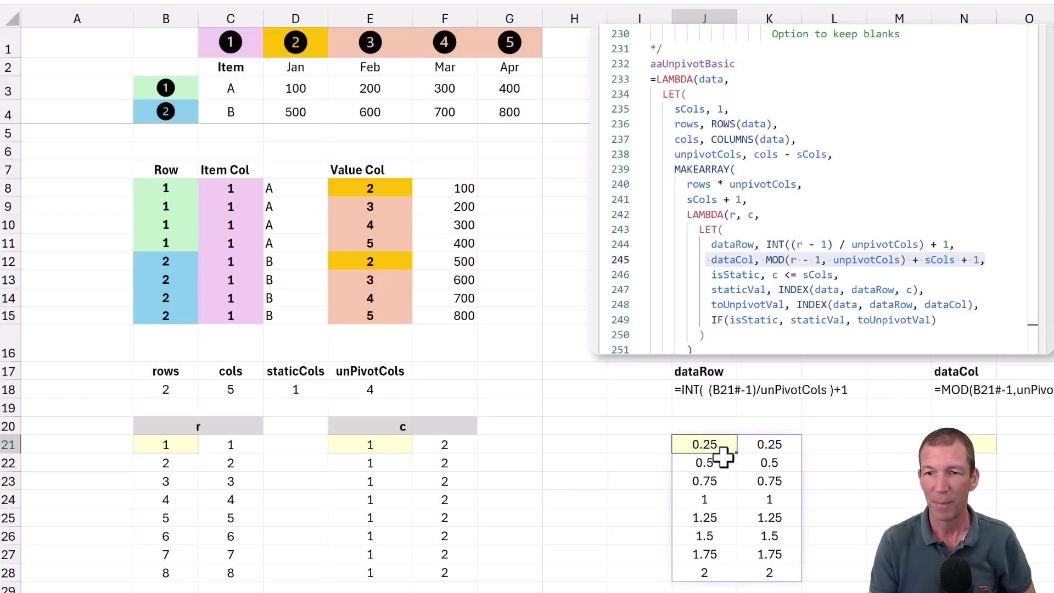
# Examine the divided r values in J21:J28 one by one, comparing the first four rows with the last four
pyautogui.moveTo(725, 445); pyautogui.dragTo(712, 577)
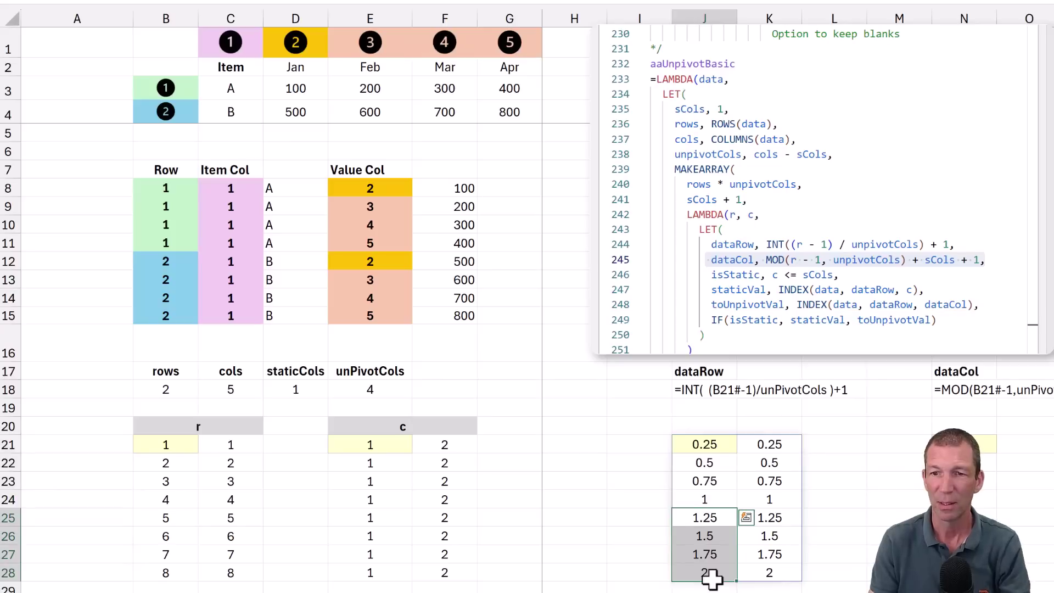
pyautogui.click(718, 442)
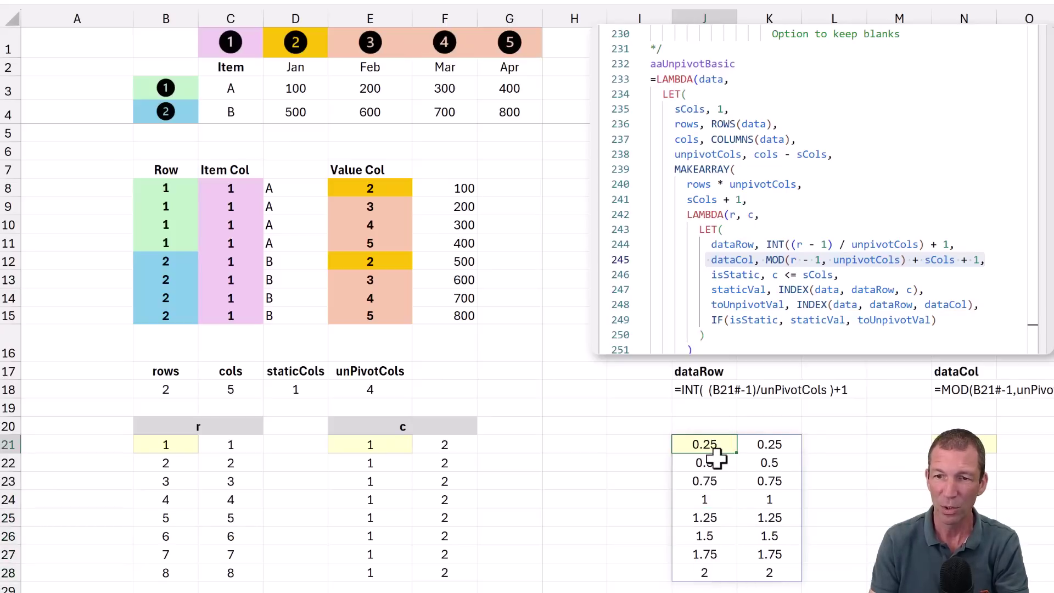
pyautogui.click(708, 463)
pyautogui.click(708, 481)
pyautogui.click(706, 499)
pyautogui.click(706, 517)
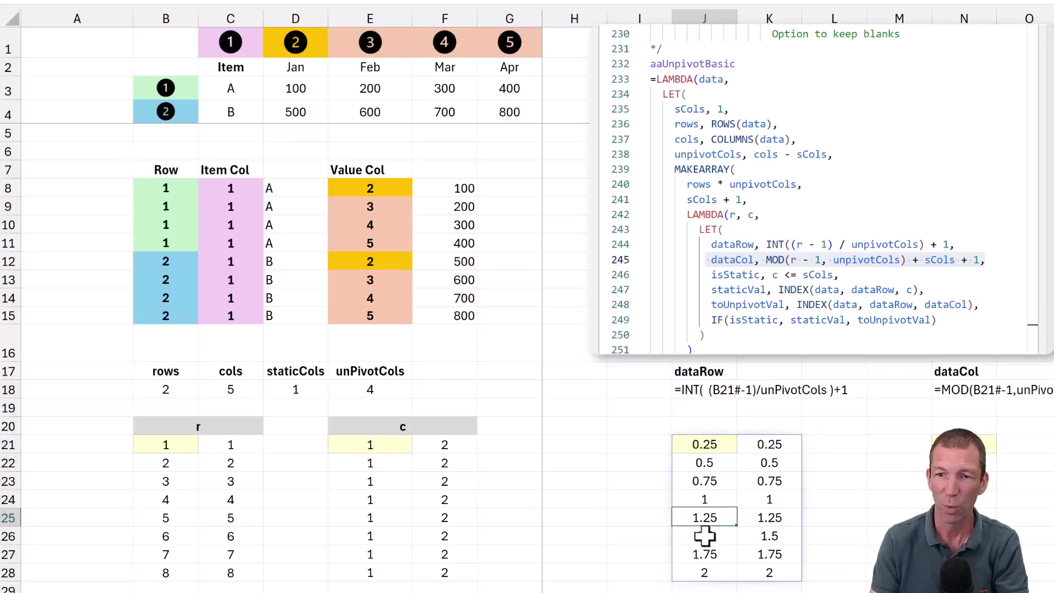
pyautogui.click(706, 536)
pyautogui.click(708, 555)
pyautogui.click(714, 572)
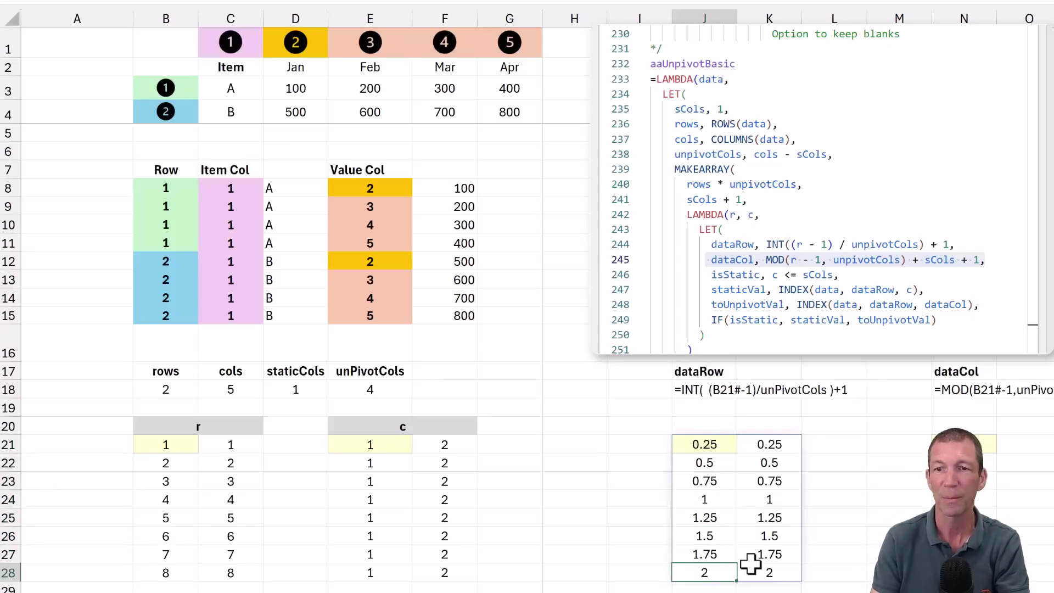
# Insert -1 after B21# in the J21 formula, making it =B21#-1/unPivotCols
pyautogui.click(711, 443)
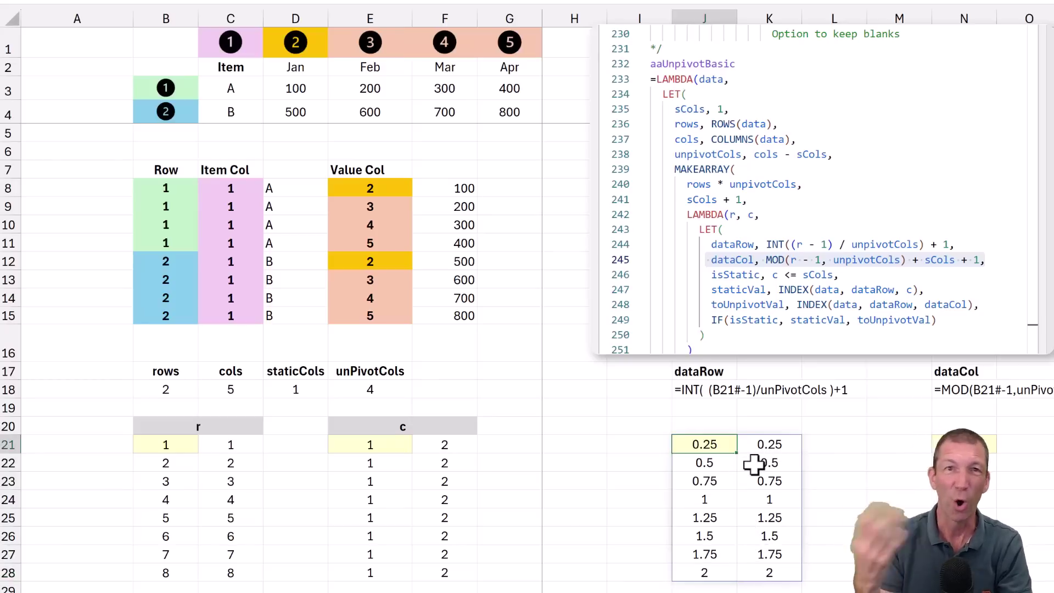
pyautogui.press('F2')
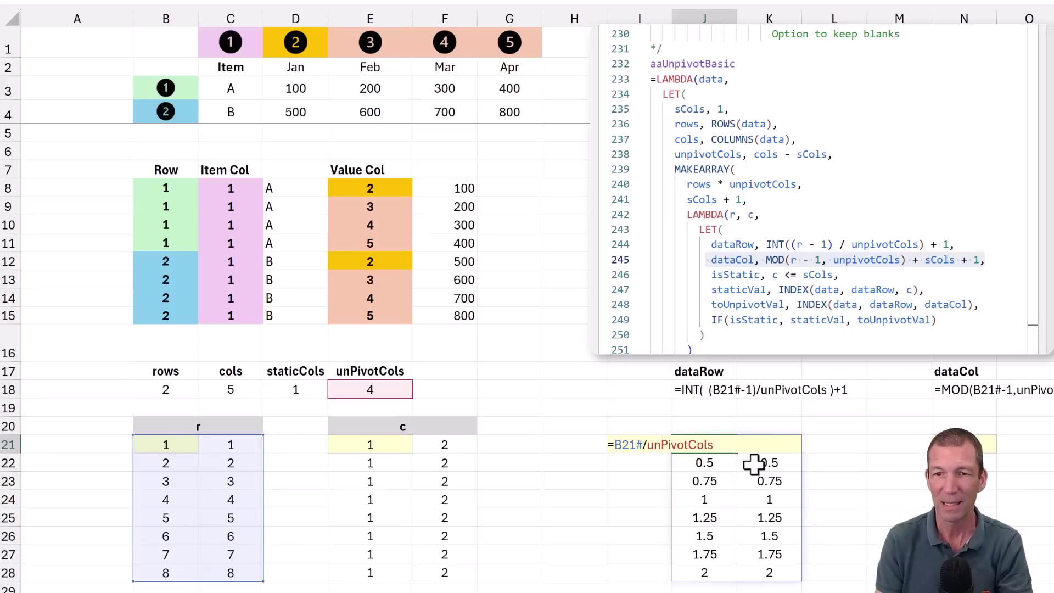
pyautogui.write('-1')
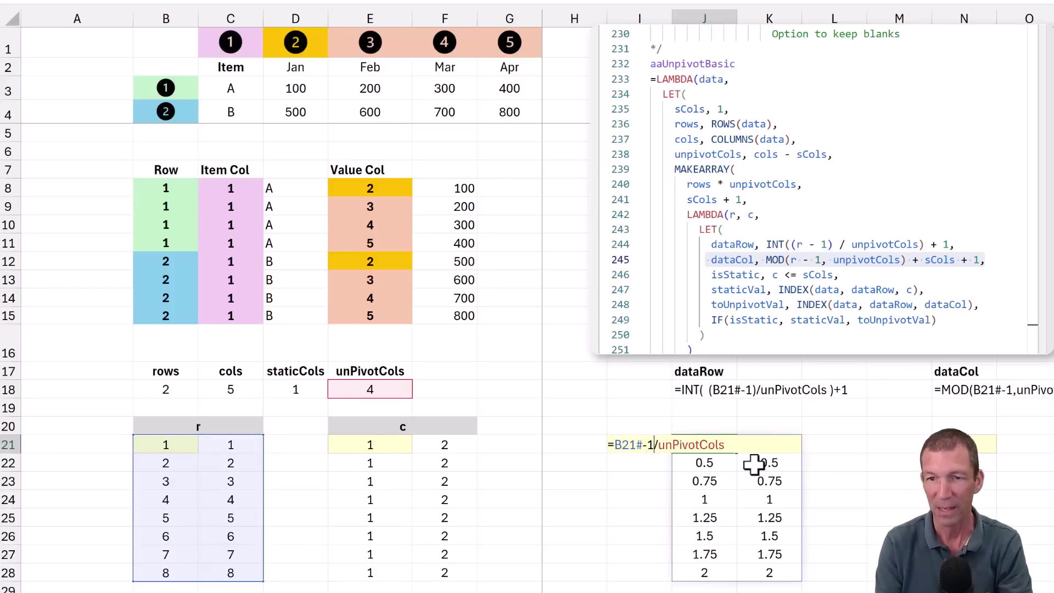
pyautogui.press('Return')
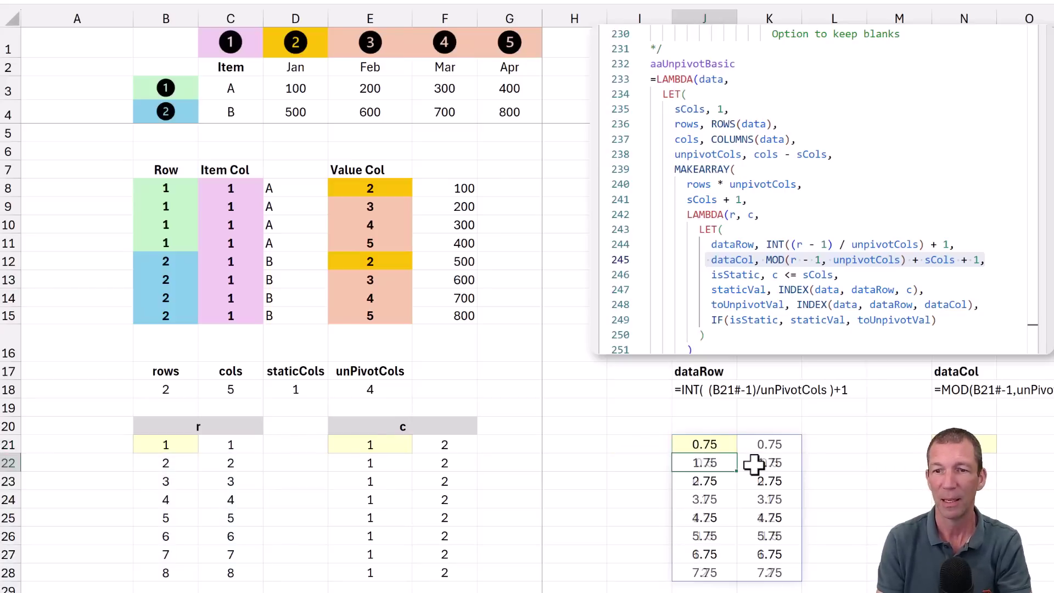
# Enclose B21#-1 in parentheses in the J21 formula, giving =(B21#-1)/unPivotCols, and compare the two groups of four rows
pyautogui.click(720, 445)
pyautogui.doubleClick(722, 444)
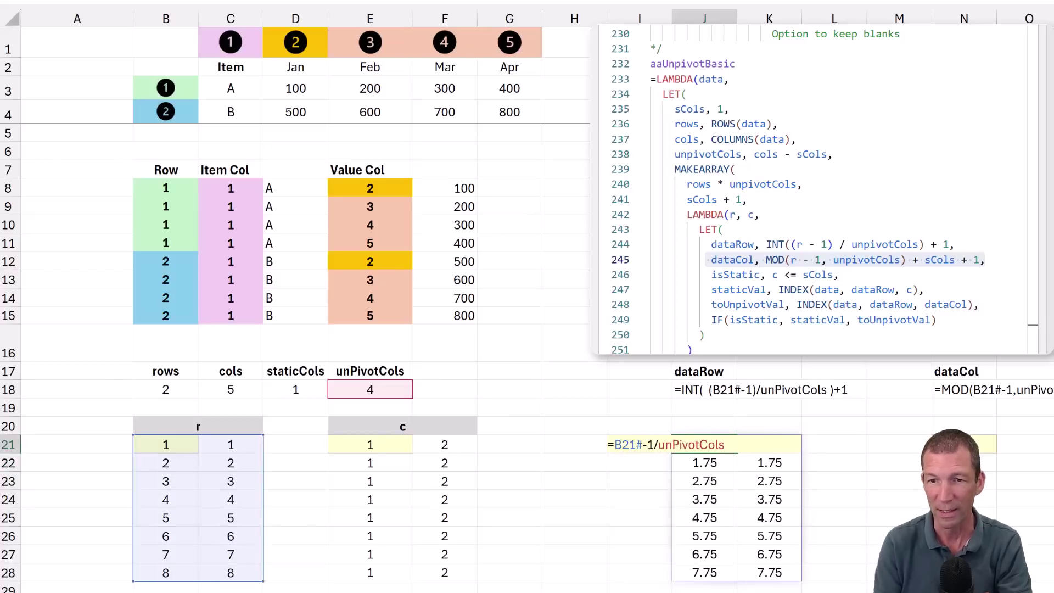
pyautogui.write(')')
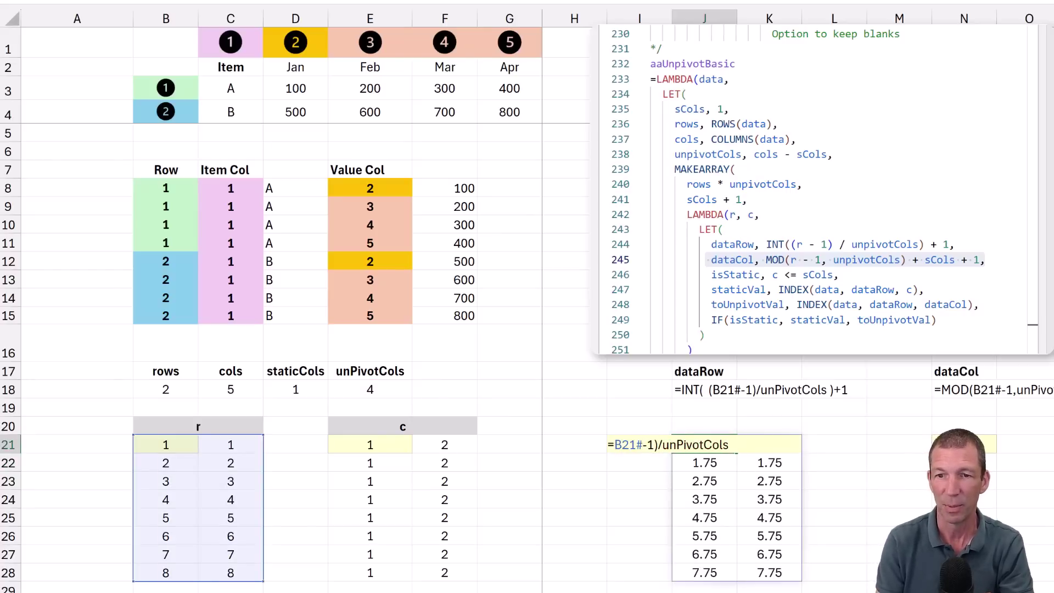
pyautogui.write('(')
pyautogui.press('Return')
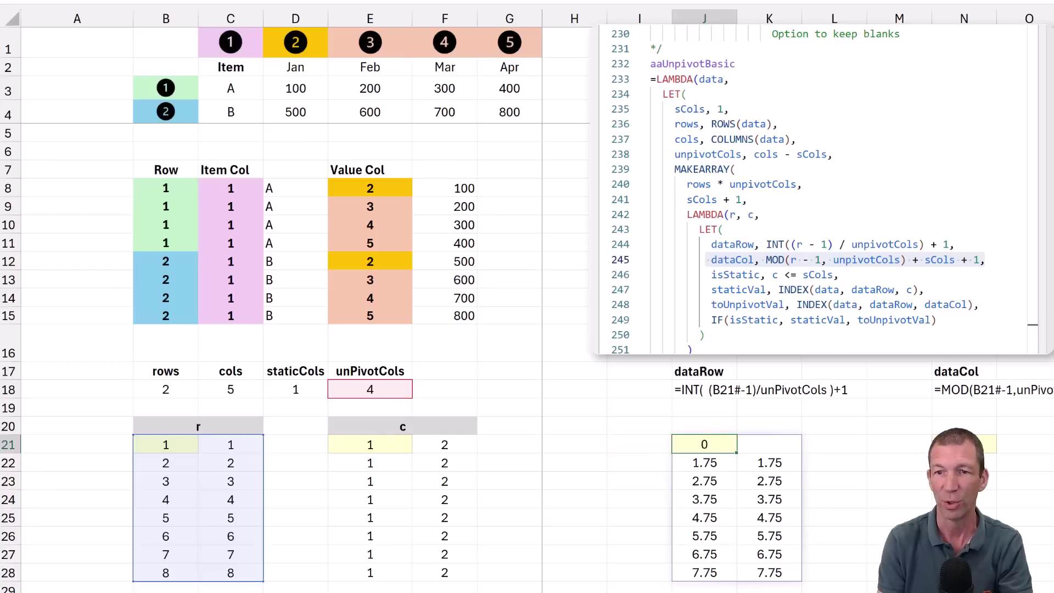
pyautogui.press('Up')
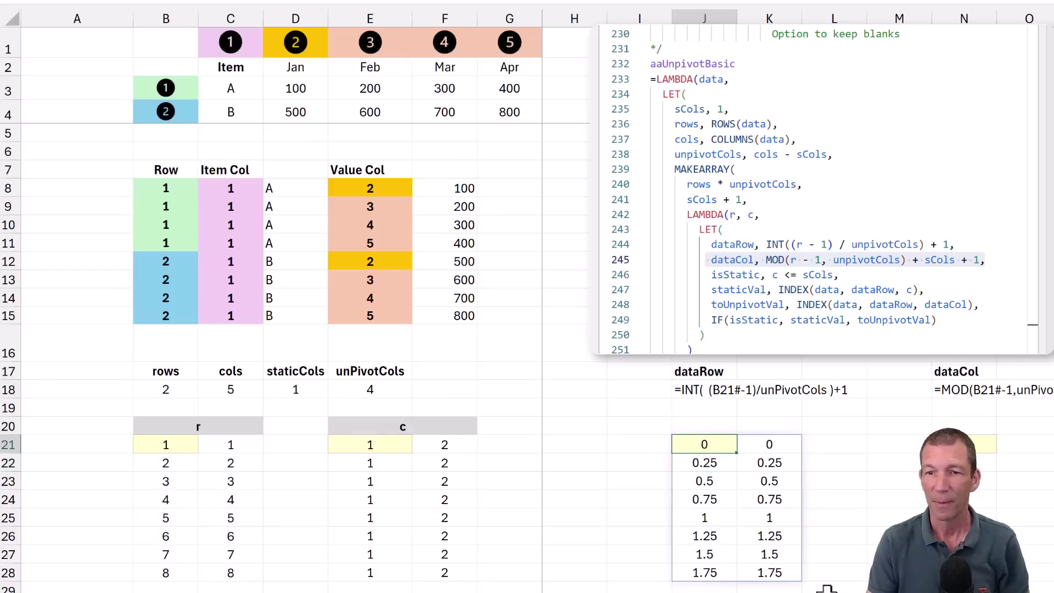
pyautogui.moveTo(713, 445); pyautogui.dragTo(759, 497)
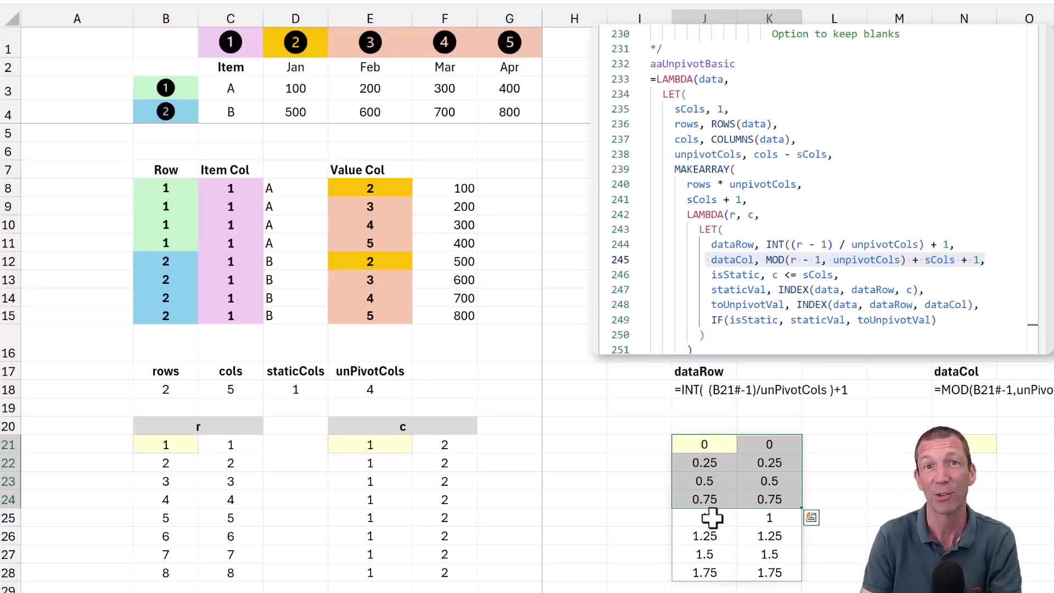
pyautogui.moveTo(713, 518); pyautogui.dragTo(723, 560)
pyautogui.moveTo(723, 560); pyautogui.dragTo(730, 571)
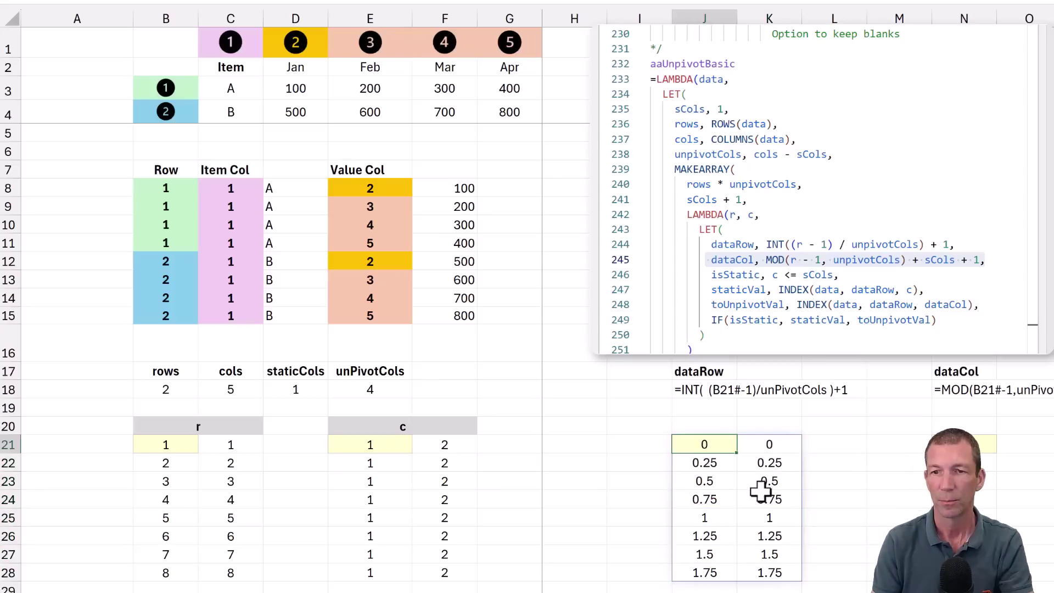
# Wrap the J21 formula in INT as =INT( (B21#-1)/unPivotCols) and check the whole numbers in J21:J28
pyautogui.press('F2')
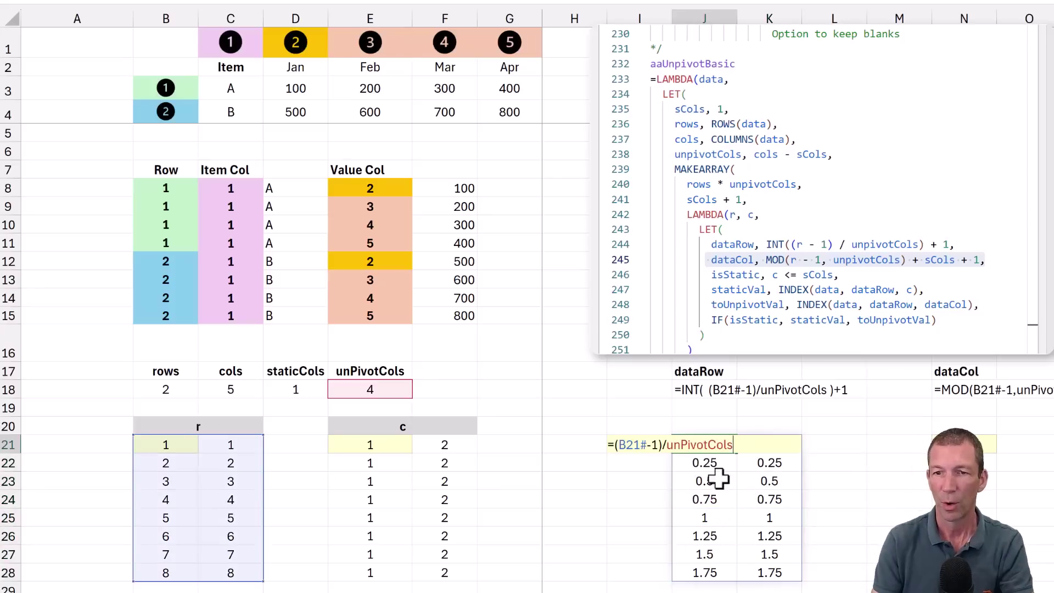
pyautogui.click(615, 442)
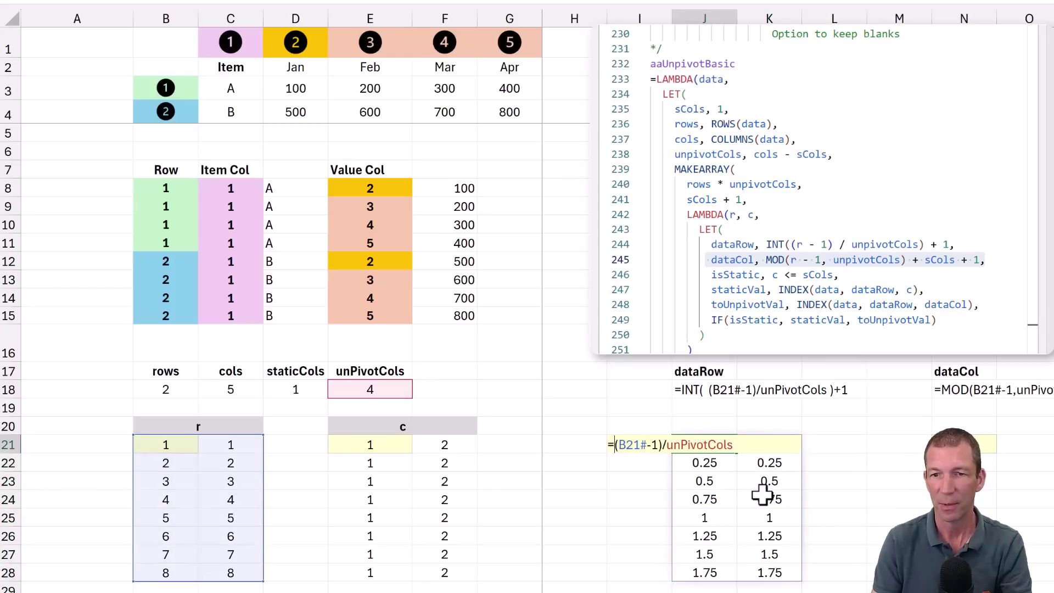
pyautogui.write('INT( ')
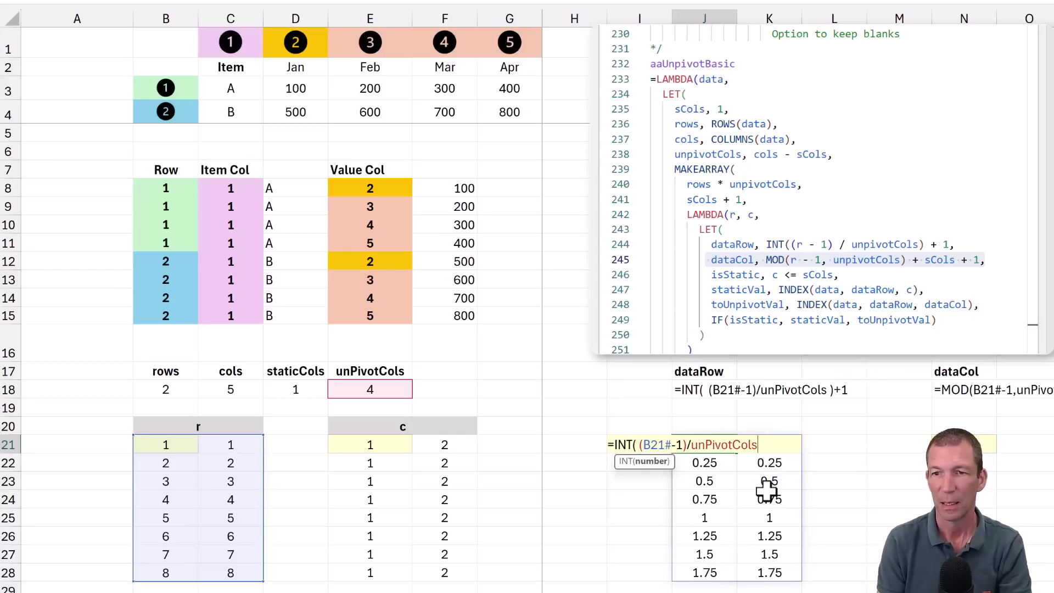
pyautogui.write(')')
pyautogui.press('Return')
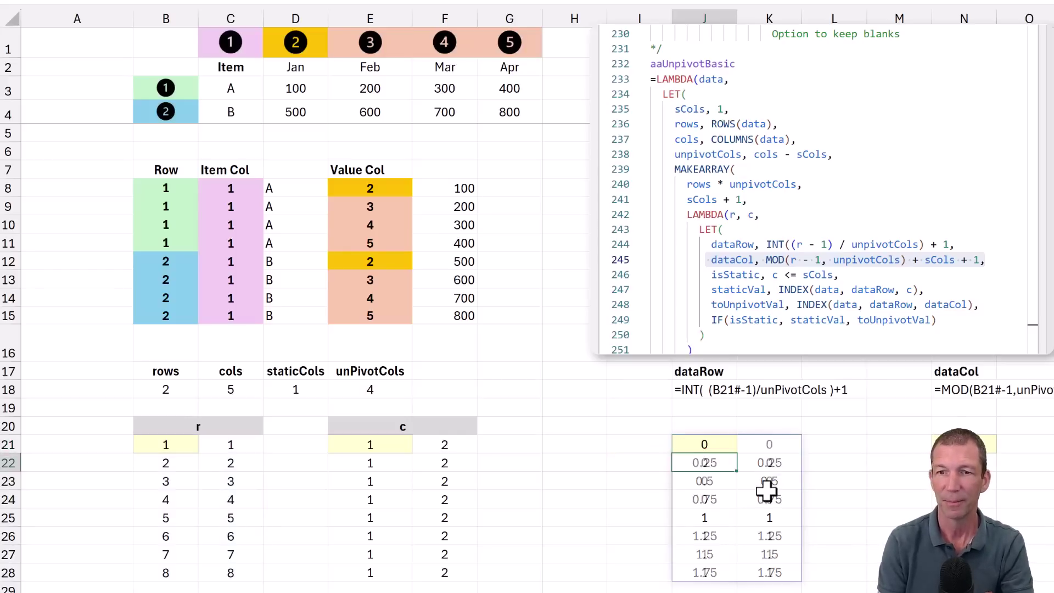
pyautogui.press('Up')
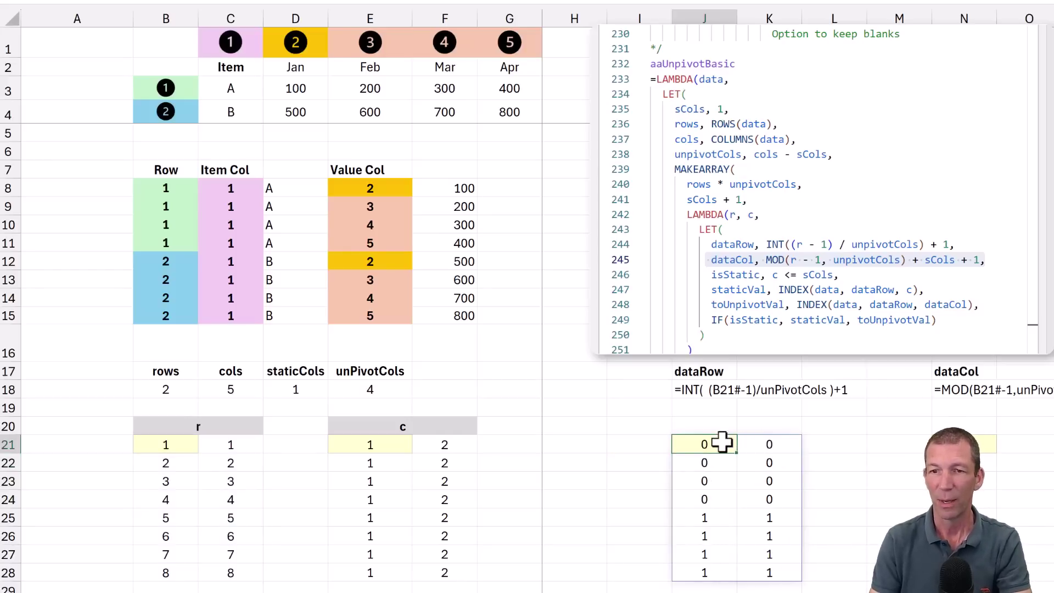
pyautogui.moveTo(720, 442); pyautogui.dragTo(716, 571)
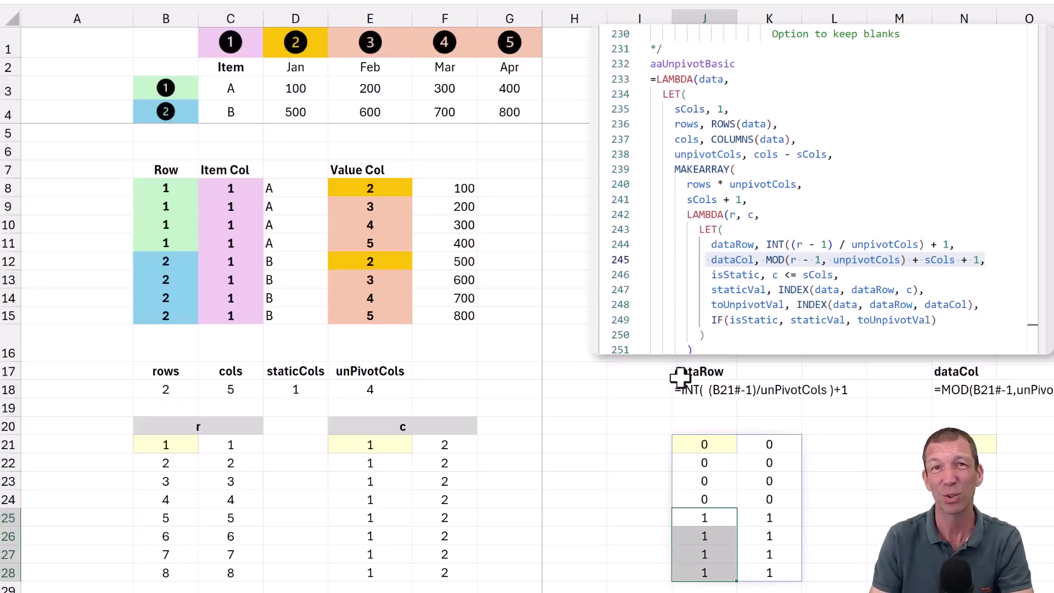
pyautogui.click(718, 447)
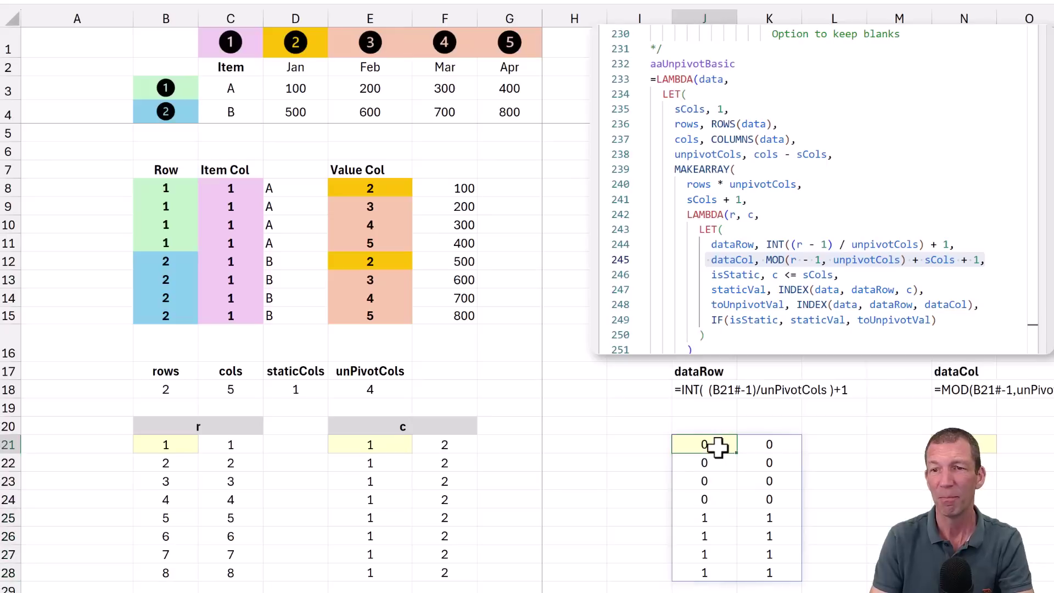
# Add 1 to the J21 formula, giving =INT( (B21#-1)/unPivotCols)+1, and compare it with the dataRow line of the LAMBDA
pyautogui.press('F2')
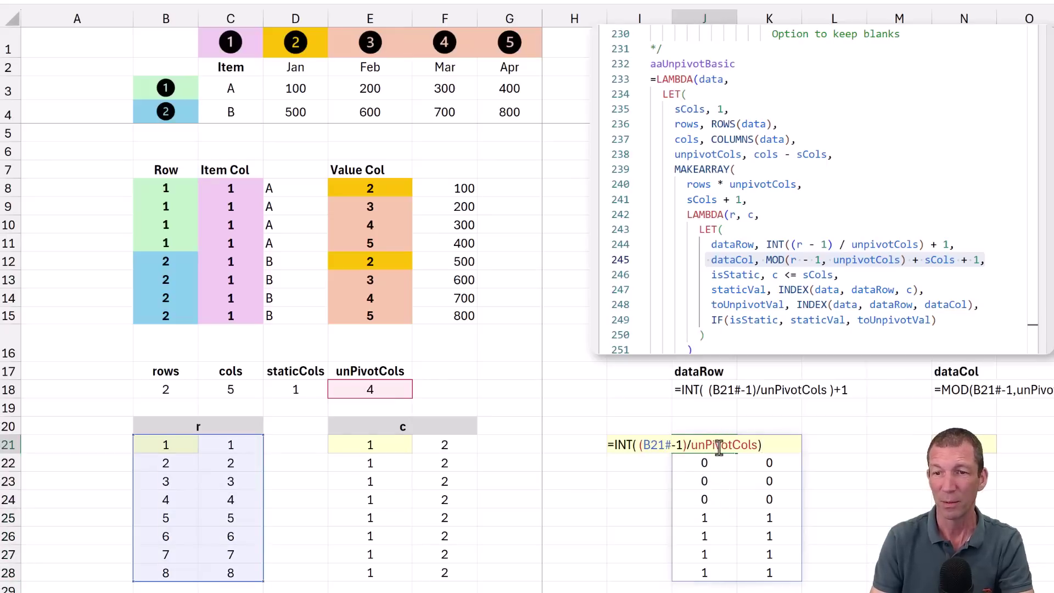
pyautogui.press('Return')
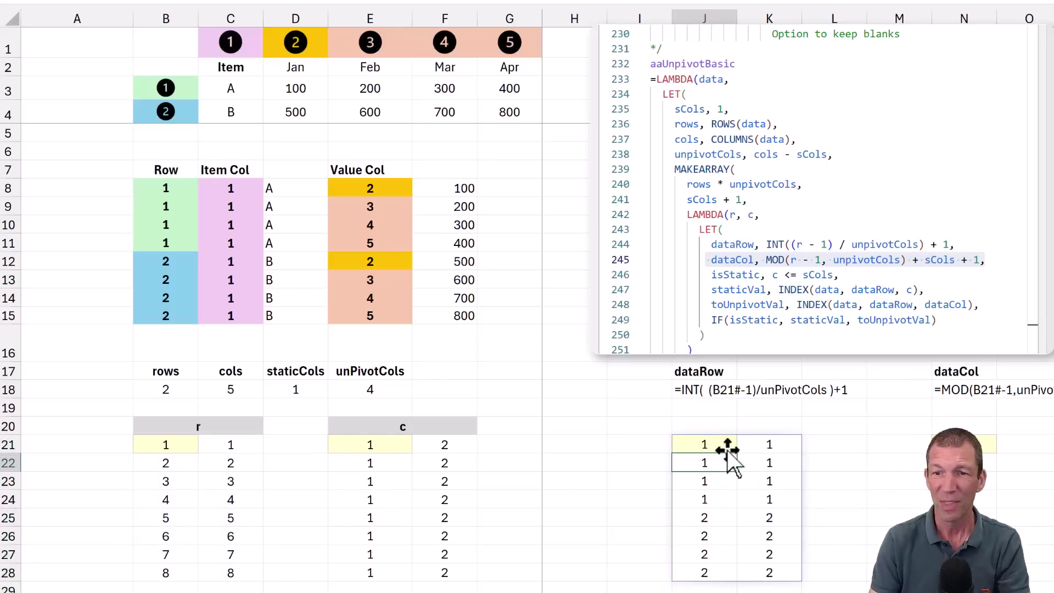
pyautogui.moveTo(712, 443)
pyautogui.mouseDown()
pyautogui.moveTo(720, 567)
pyautogui.moveTo(718, 555)
pyautogui.mouseUp()
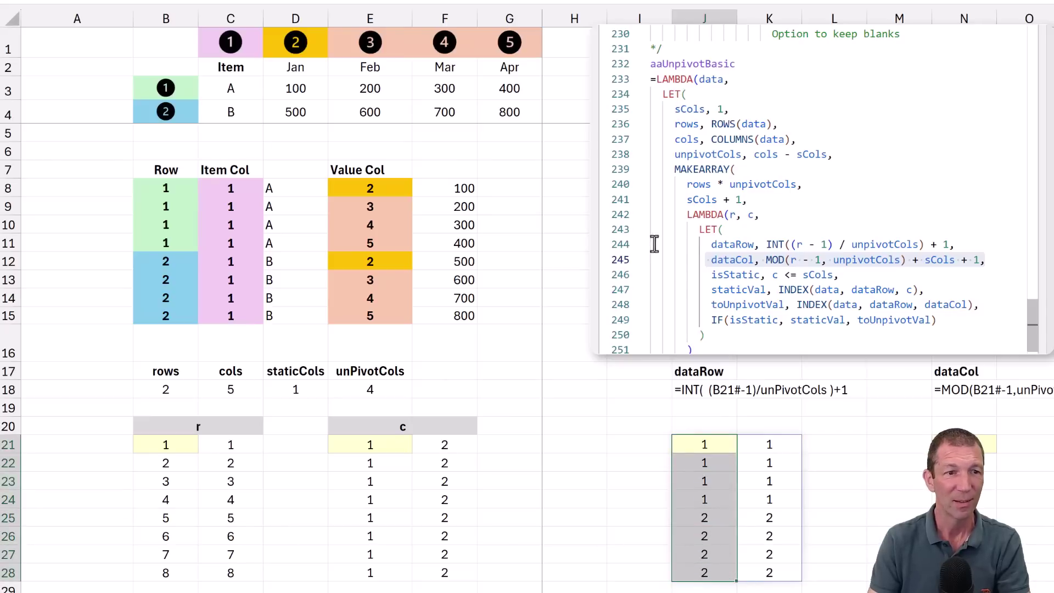
pyautogui.click(713, 244)
pyautogui.moveTo(713, 244); pyautogui.dragTo(963, 244)
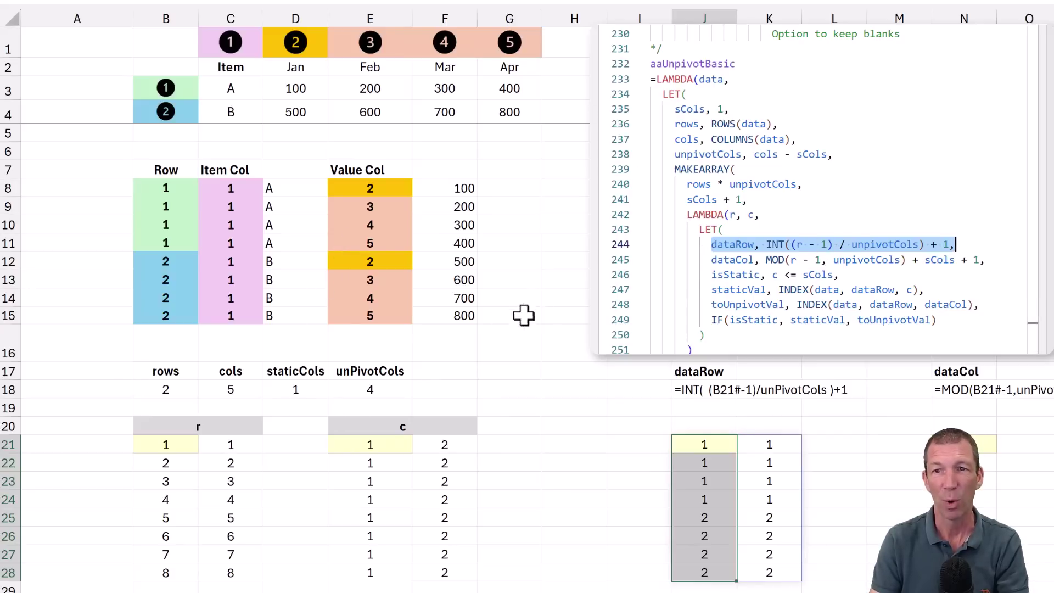
# Review the Value Col numbers in E8:E11 and enter =B21# in N21 under dataCol
pyautogui.moveTo(387, 187); pyautogui.dragTo(396, 242)
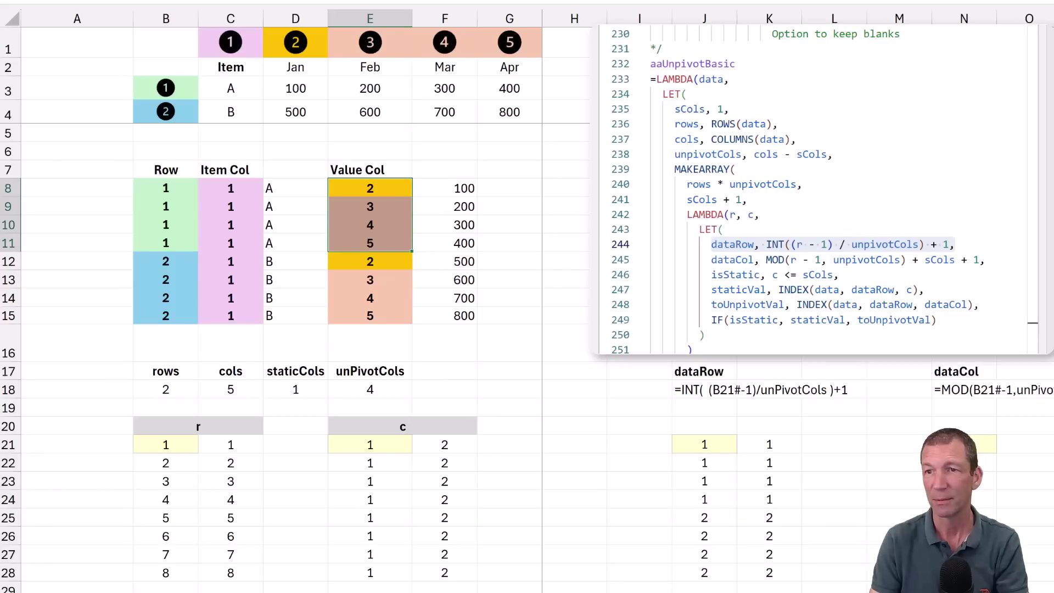
pyautogui.moveTo(1026, 188); pyautogui.dragTo(1025, 261)
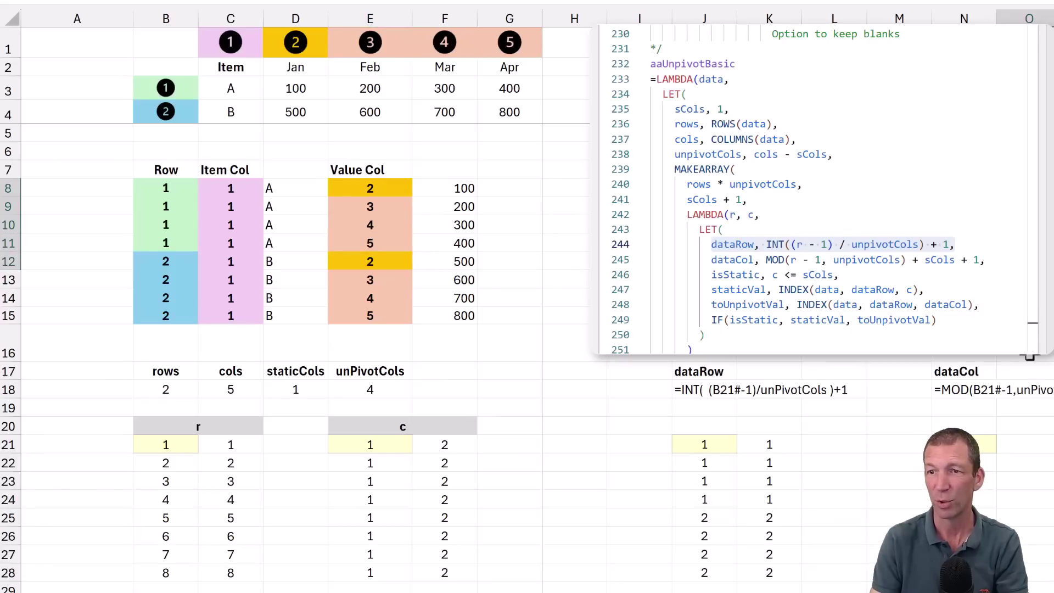
pyautogui.click(980, 445)
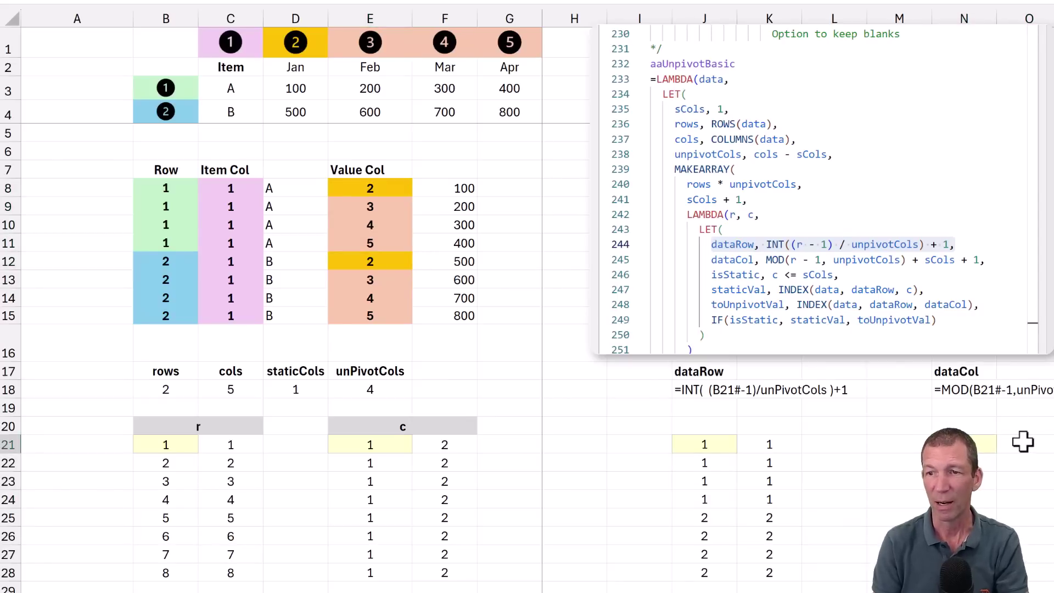
pyautogui.hscroll(2, 1023, 442)
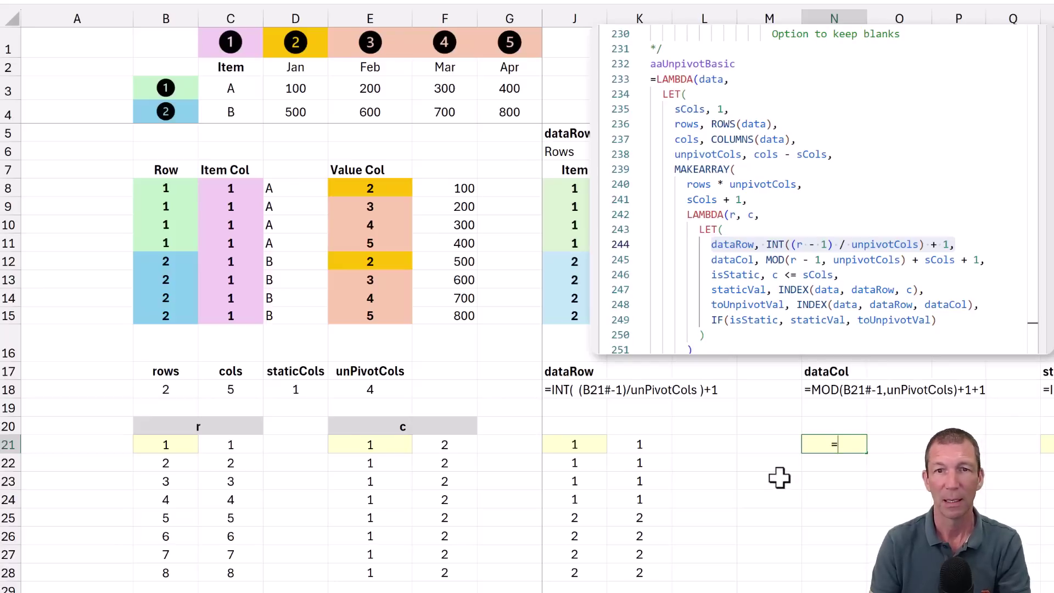
pyautogui.write('=')
pyautogui.click(167, 444)
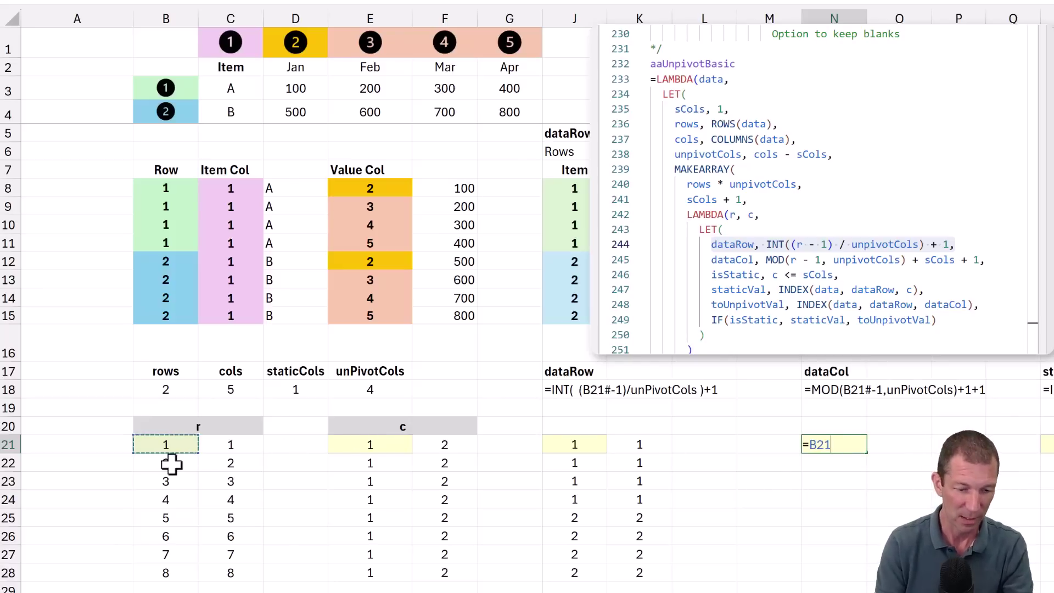
pyautogui.write('#')
pyautogui.press('Return')
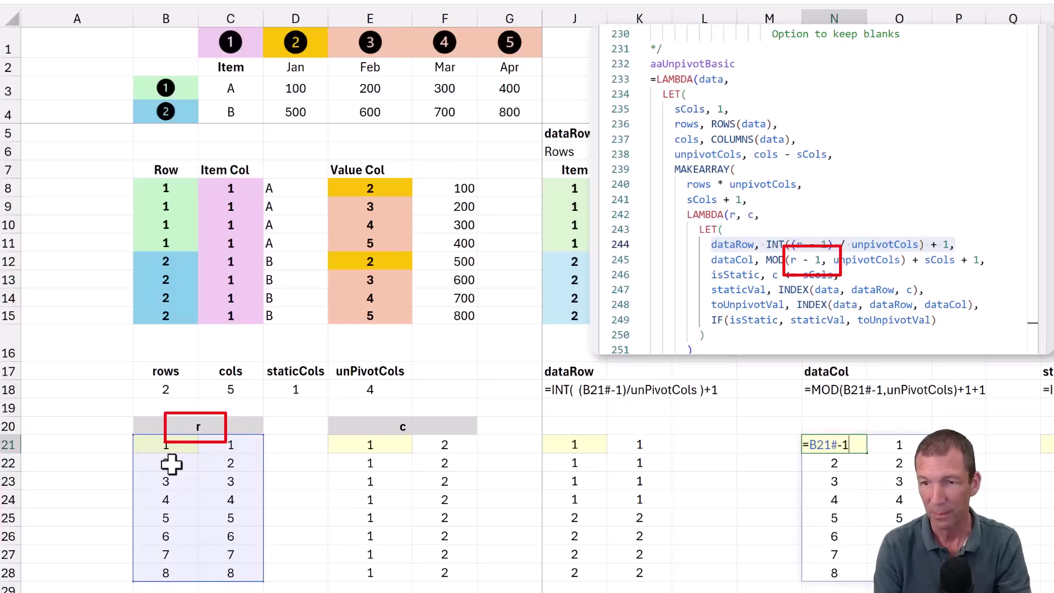
# Subtract 1 in the N21 formula, making it =B21#-1, and check its reference to the r array
pyautogui.press('Return')
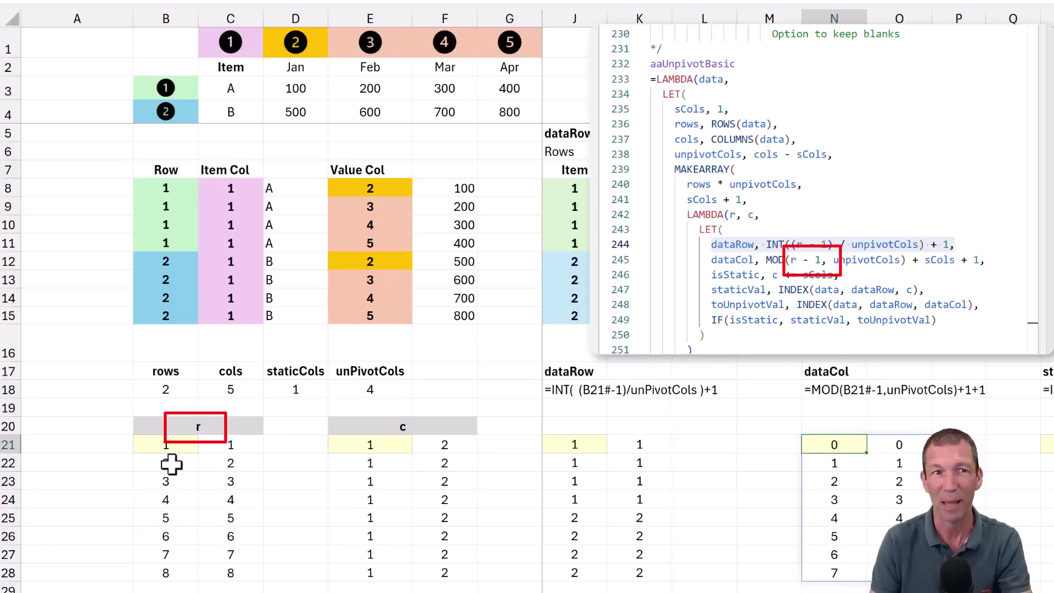
pyautogui.doubleClick(846, 446)
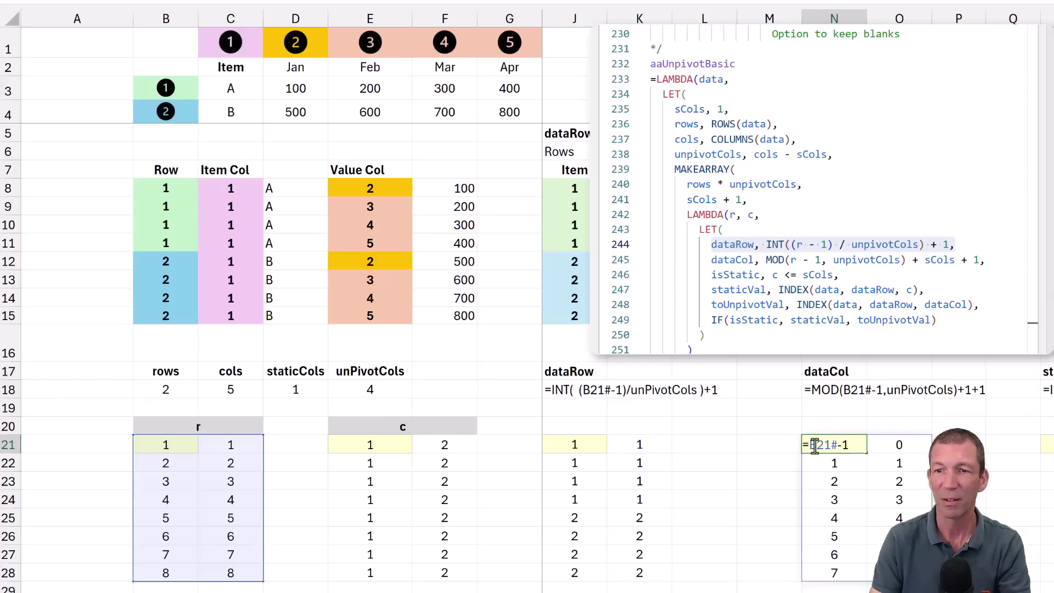
pyautogui.press('Escape')
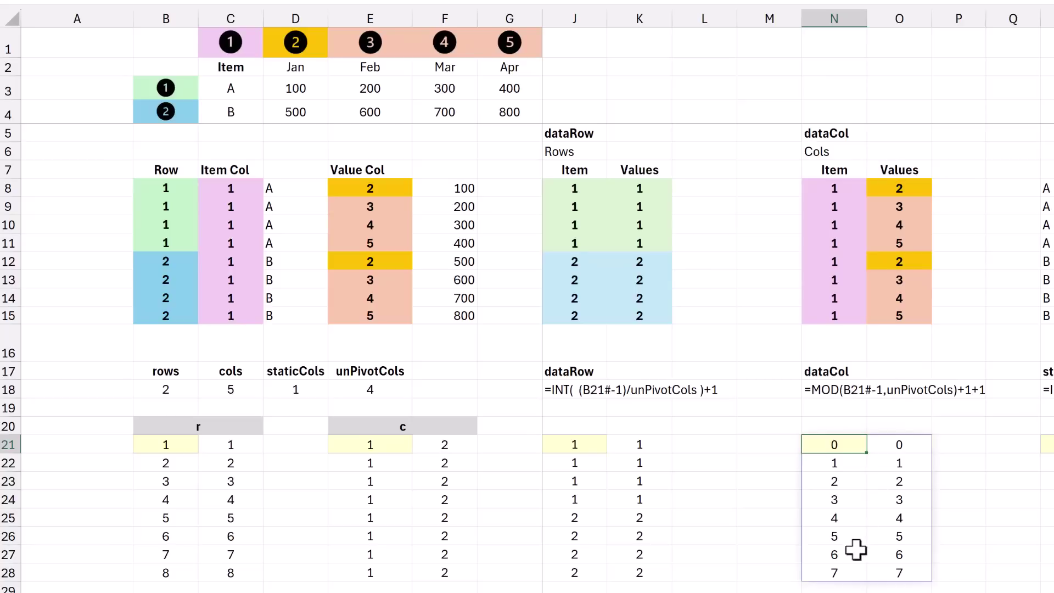
# Wrap the N21 formula in MOD with unPivotCols as the divisor, giving =MOD(B21#-1,unPivotCols)
pyautogui.doubleClick(842, 452)
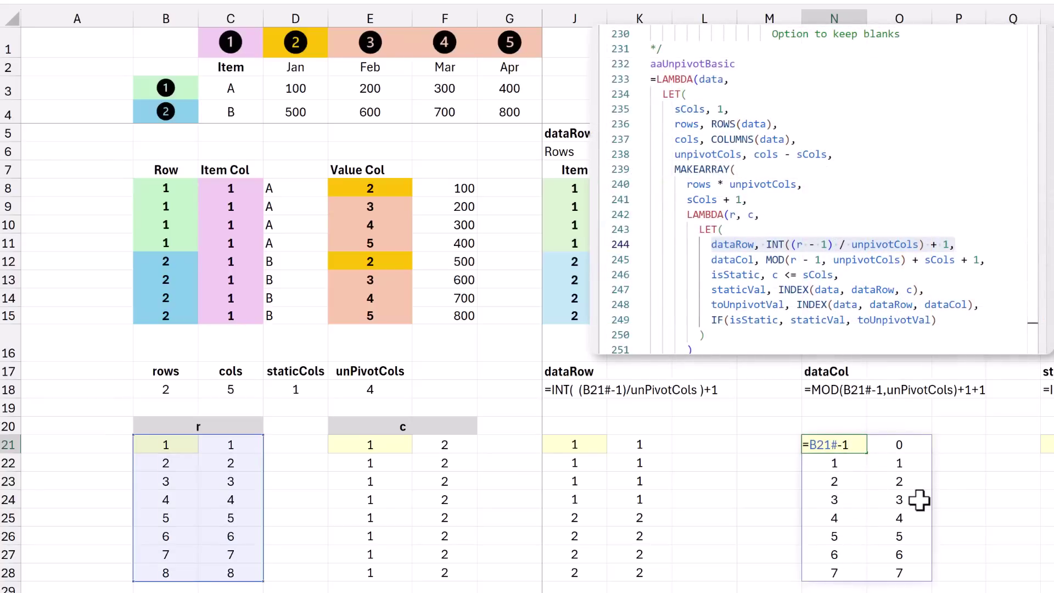
pyautogui.press('Home')
pyautogui.press('Right')
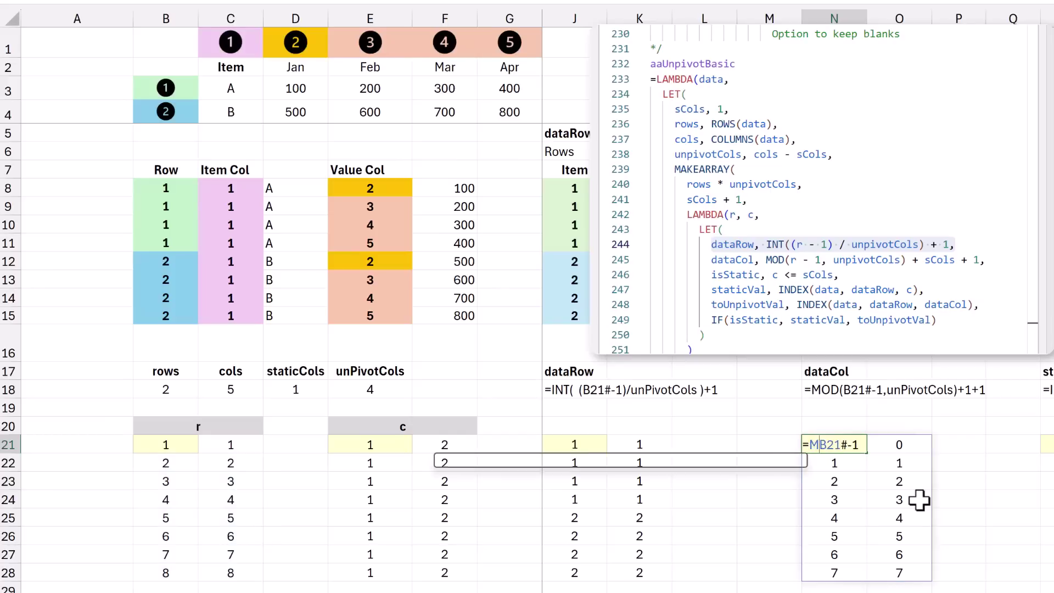
pyautogui.write('MOD(')
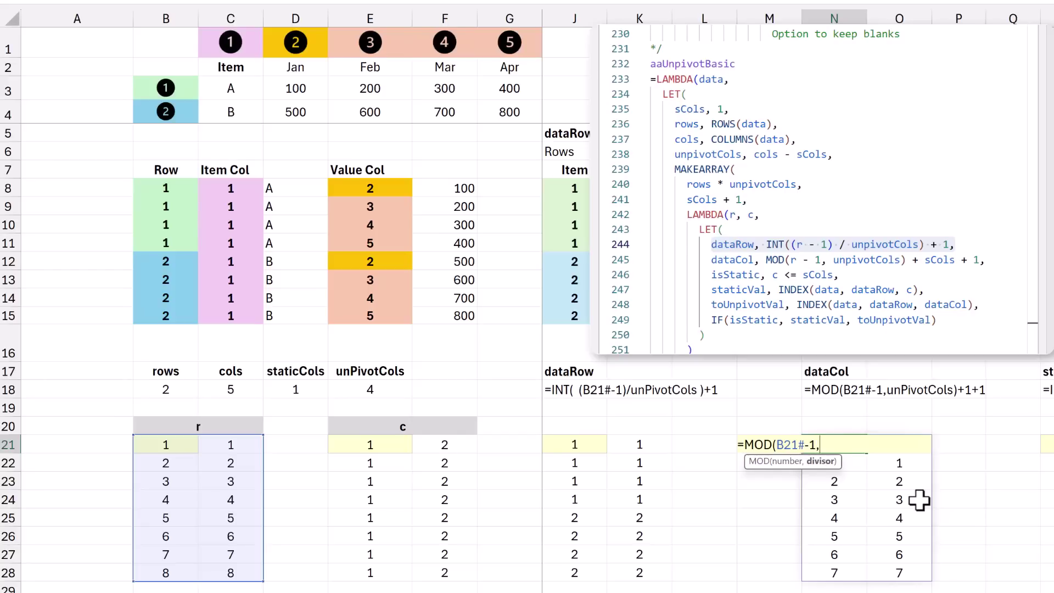
pyautogui.click(373, 387)
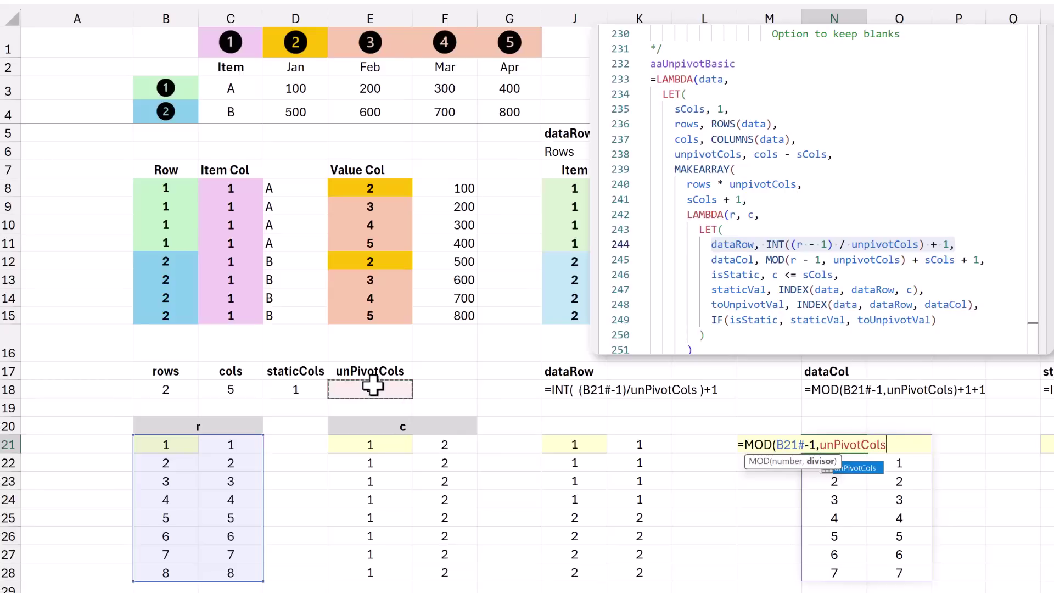
pyautogui.write(')')
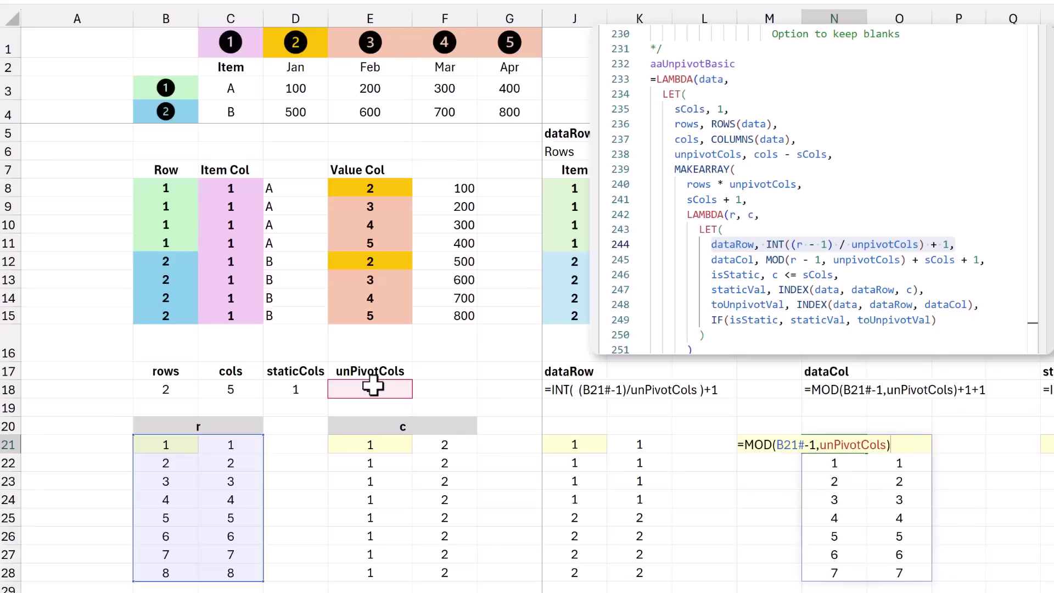
pyautogui.press('Return')
pyautogui.press('Up')
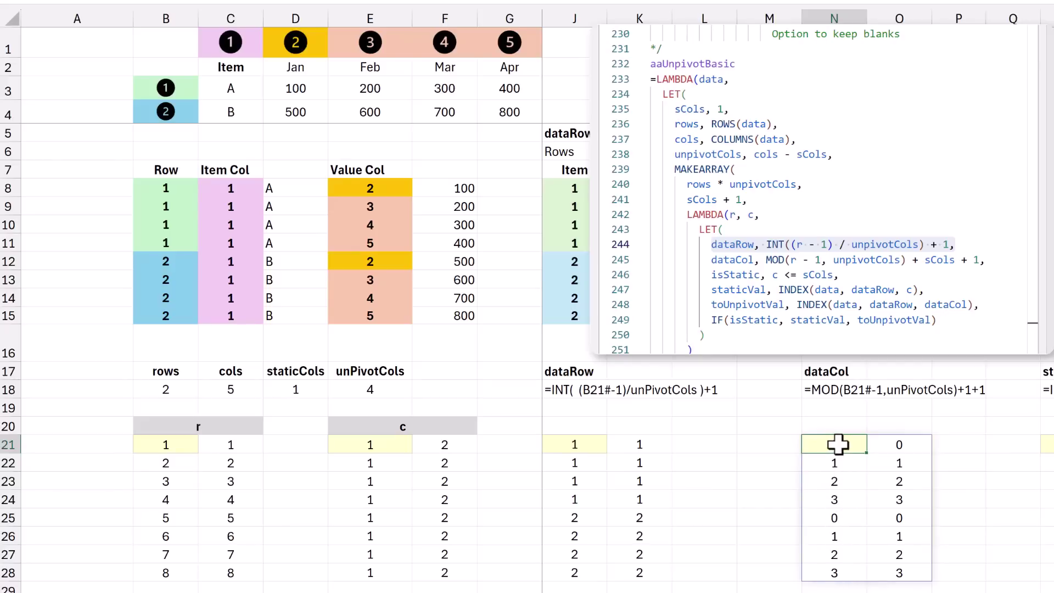
# Extend the N21 formula with +1 and the staticCols value, giving =MOD(B21#-1,unPivotCols)+1+staticCols
pyautogui.press('F2')
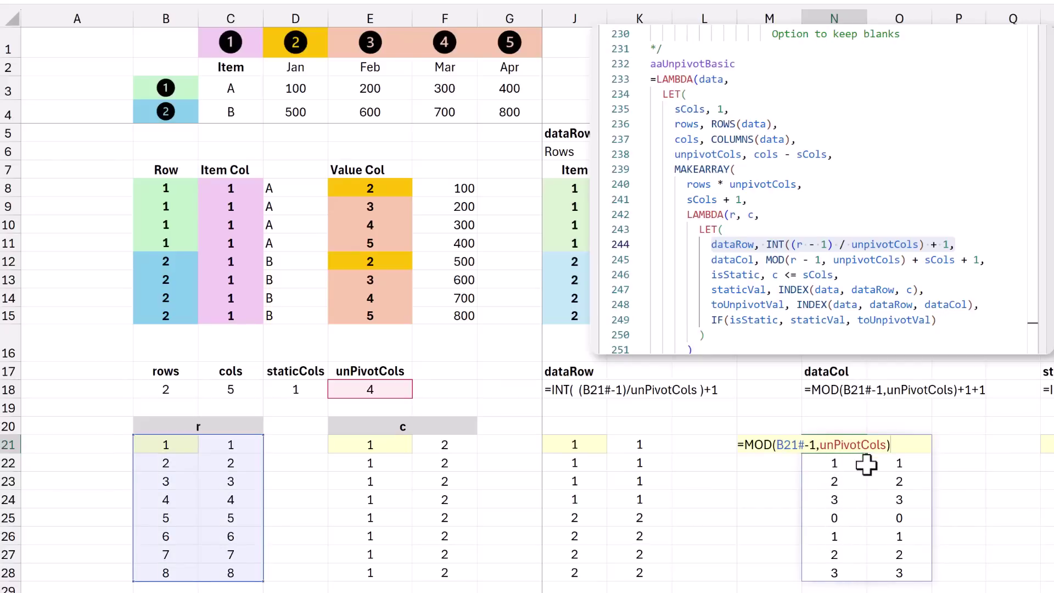
pyautogui.press('Return')
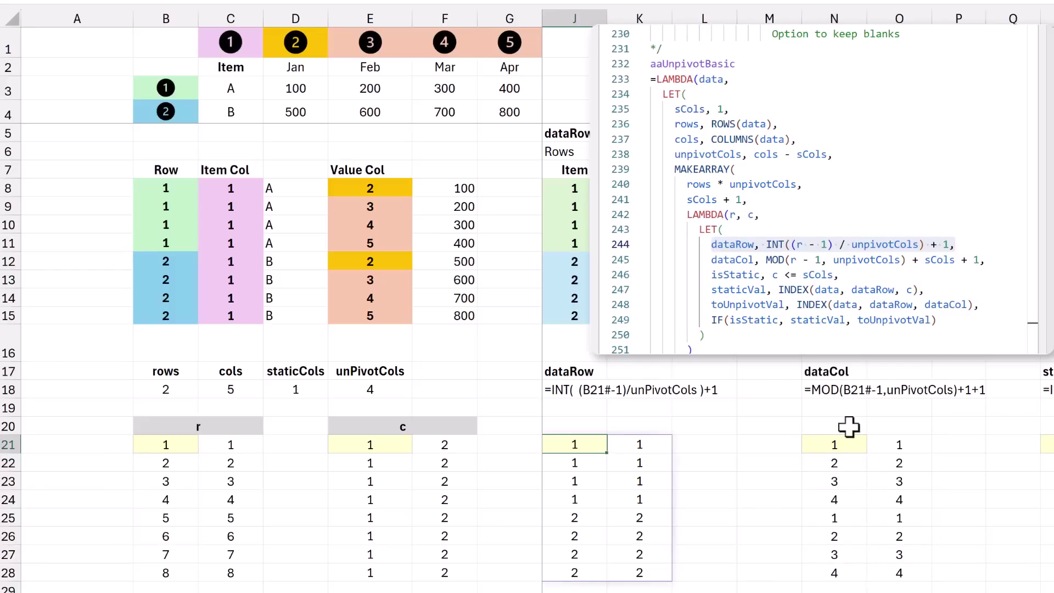
pyautogui.click(840, 442)
pyautogui.doubleClick(854, 442)
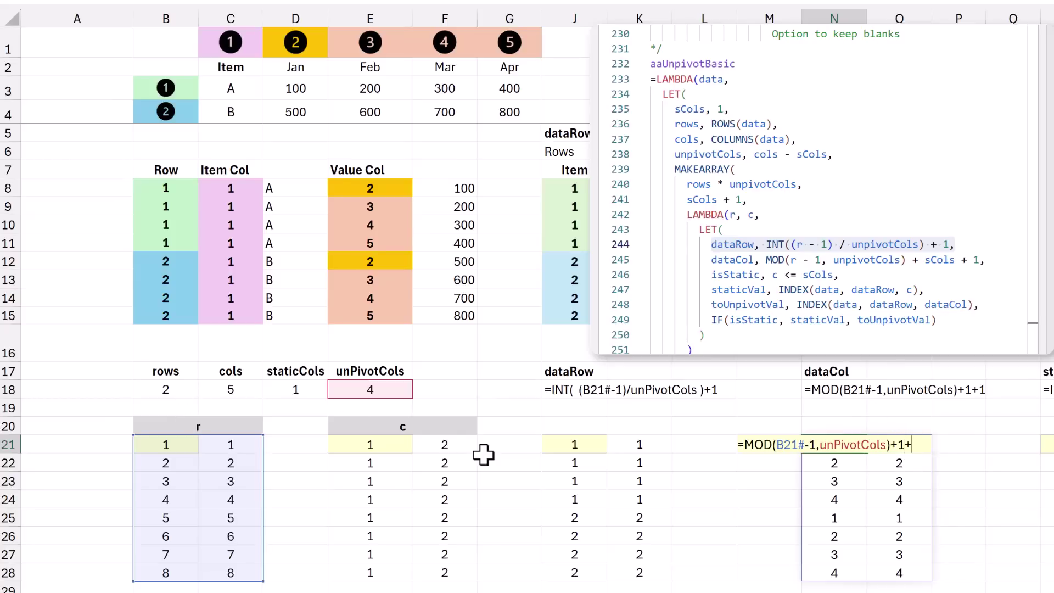
pyautogui.click(295, 389)
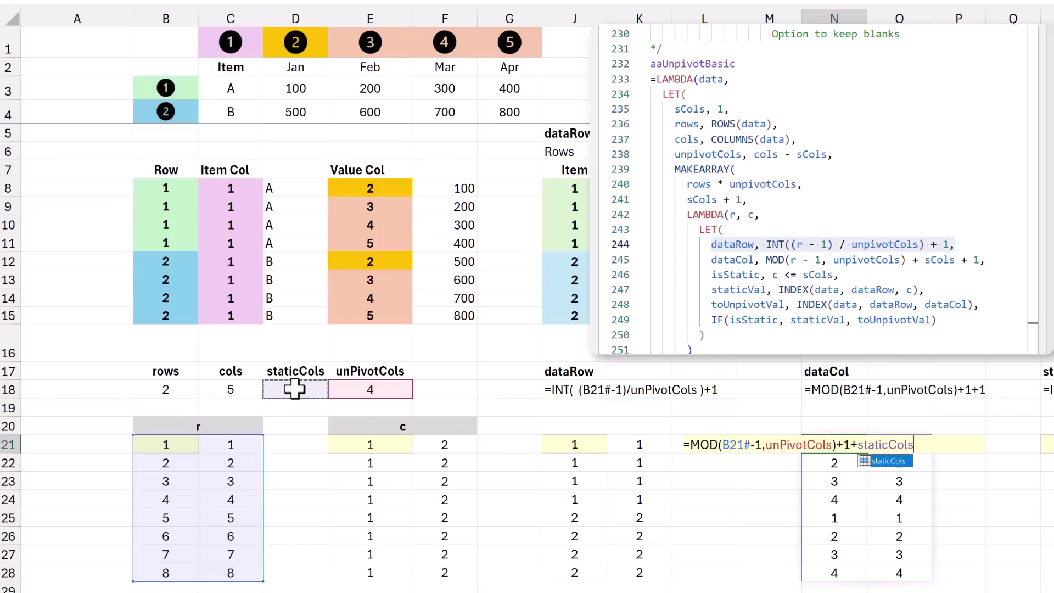
pyautogui.hotkey('ctrl', 'Return')
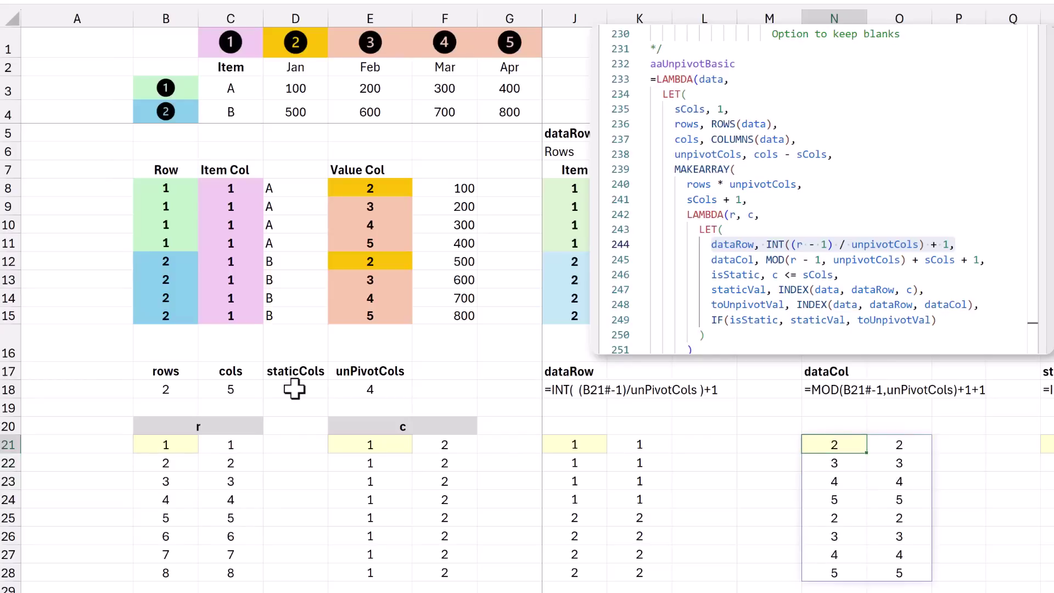
# Start an INDEX formula in R21 under staticVal with the data range C3:G4 as its array
pyautogui.press('Right')
pyautogui.press('Right')
pyautogui.press('Right')
pyautogui.press('Right')
pyautogui.press('Right')
pyautogui.press('Right')
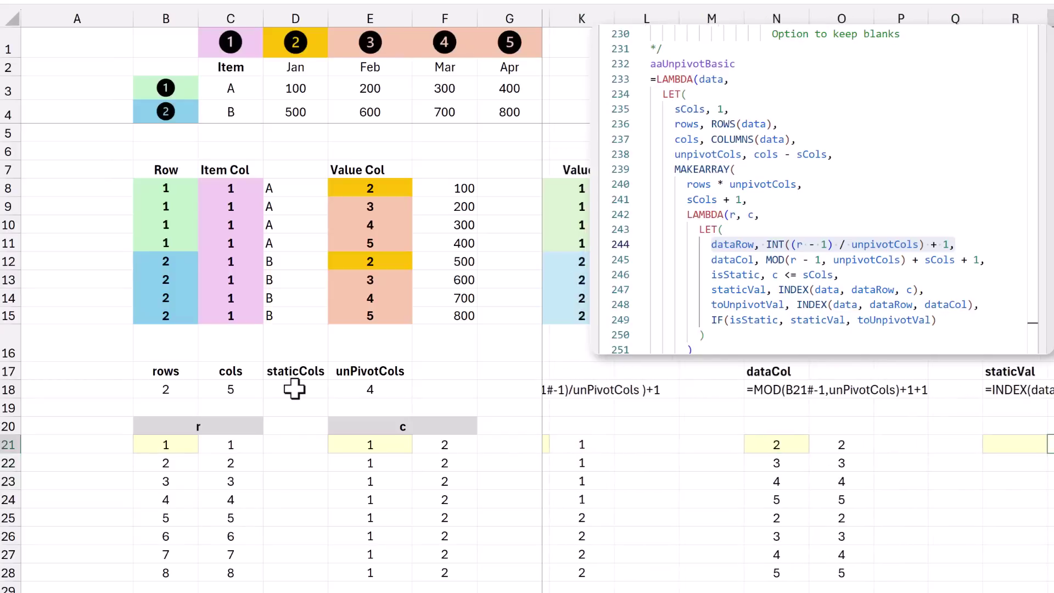
pyautogui.press('Left')
pyautogui.press('Left')
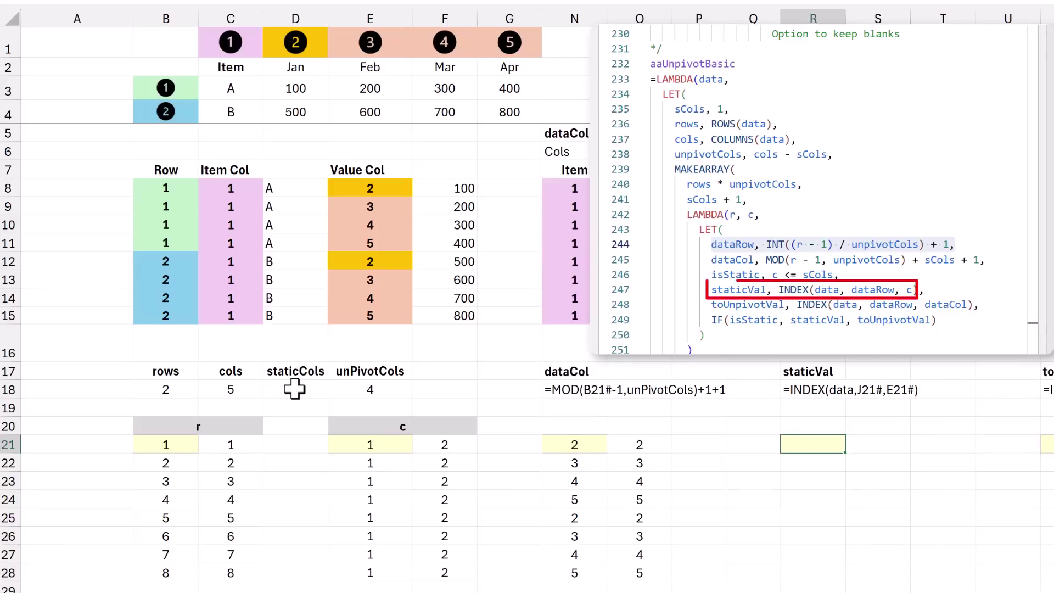
pyautogui.write('=ind')
pyautogui.press('Tab')
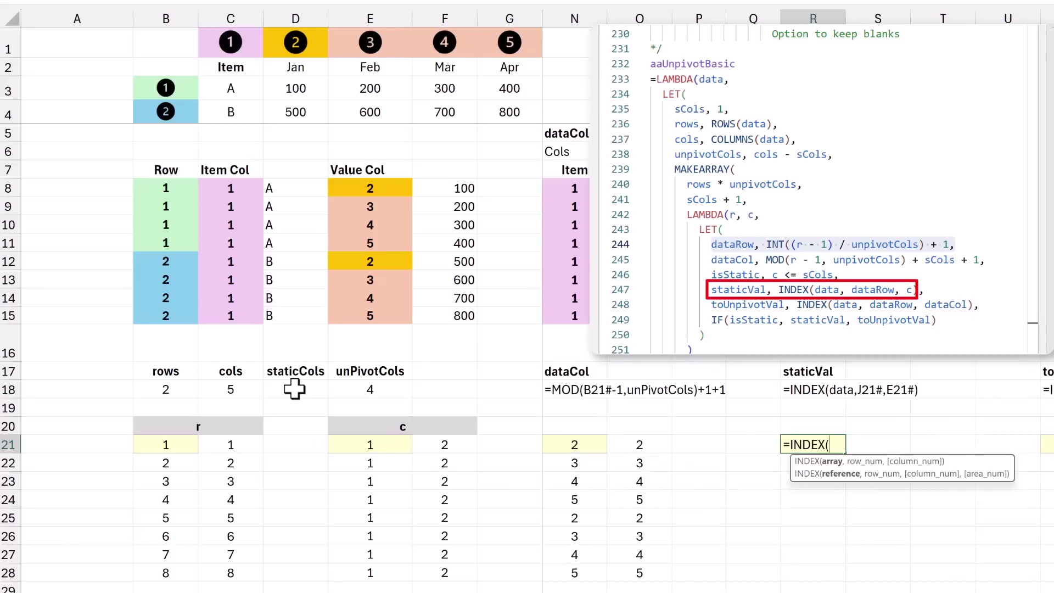
pyautogui.moveTo(242, 89); pyautogui.dragTo(479, 116)
pyautogui.write(',')
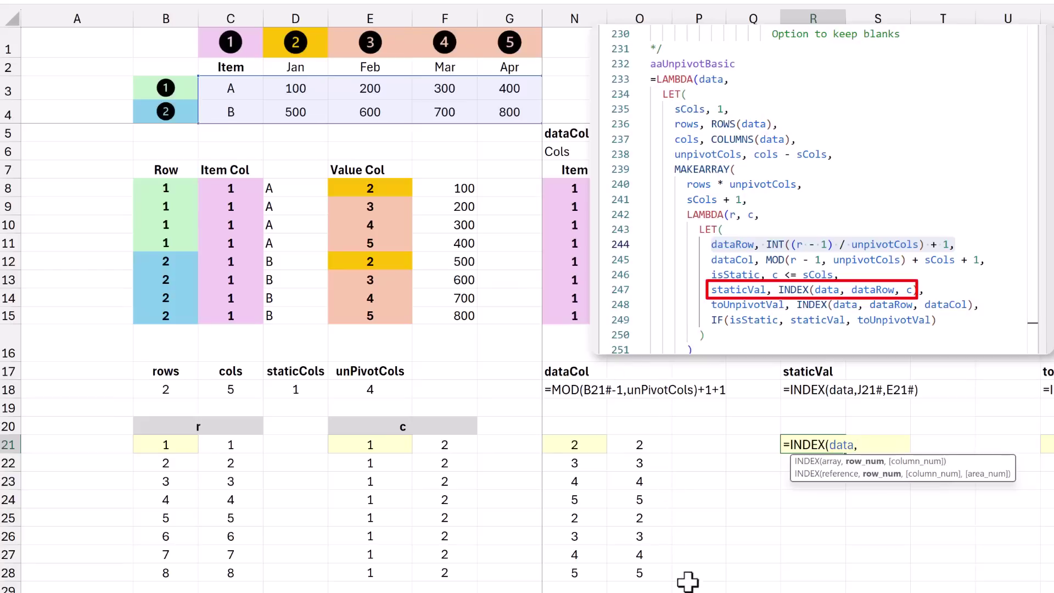
# Complete the R21 formula with the dataRow and c arrays as =INDEX(data,J21#,E21#), and check the returned values in S21:S28
pyautogui.hscroll(-4, 714, 495)
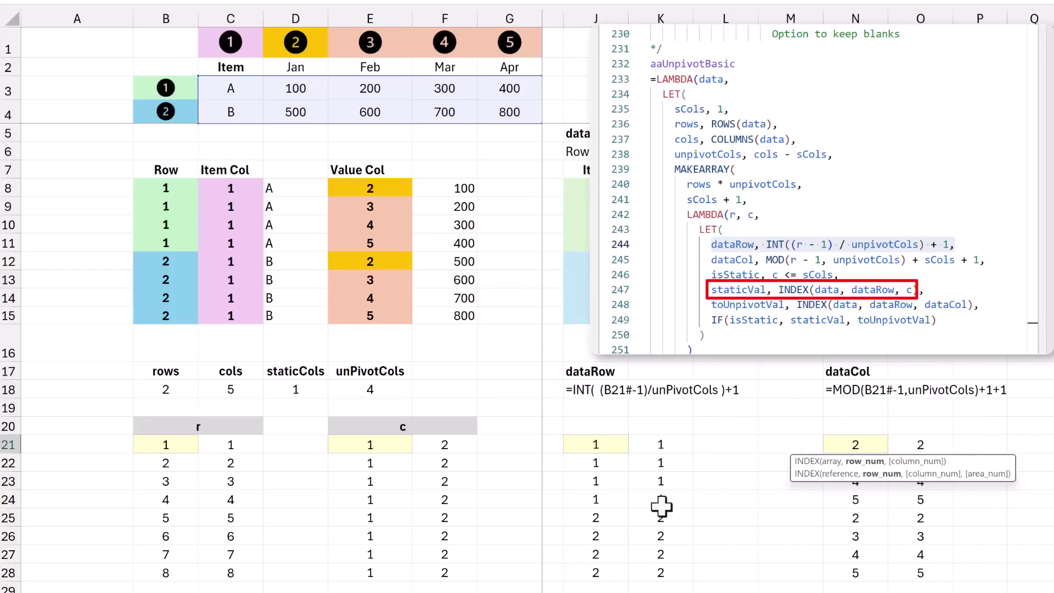
pyautogui.click(614, 448)
pyautogui.write('#')
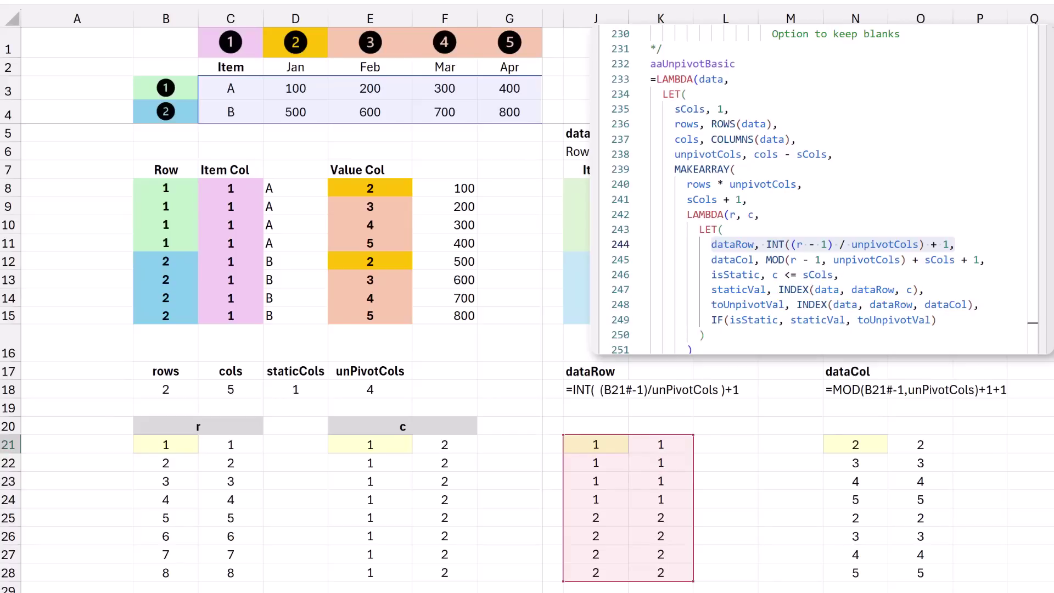
pyautogui.write(',')
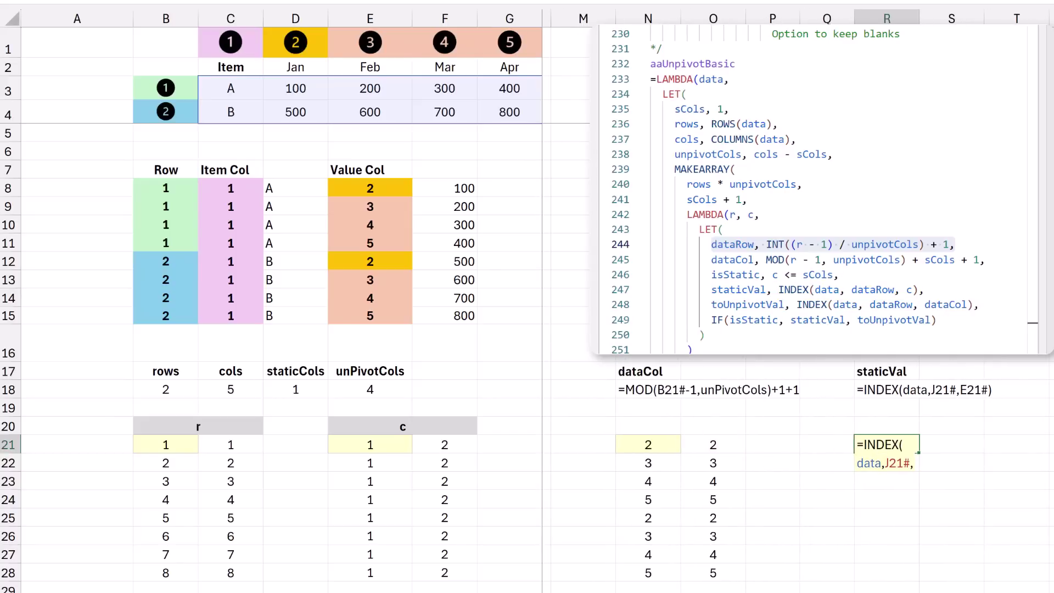
pyautogui.click(346, 445)
pyautogui.write('#')
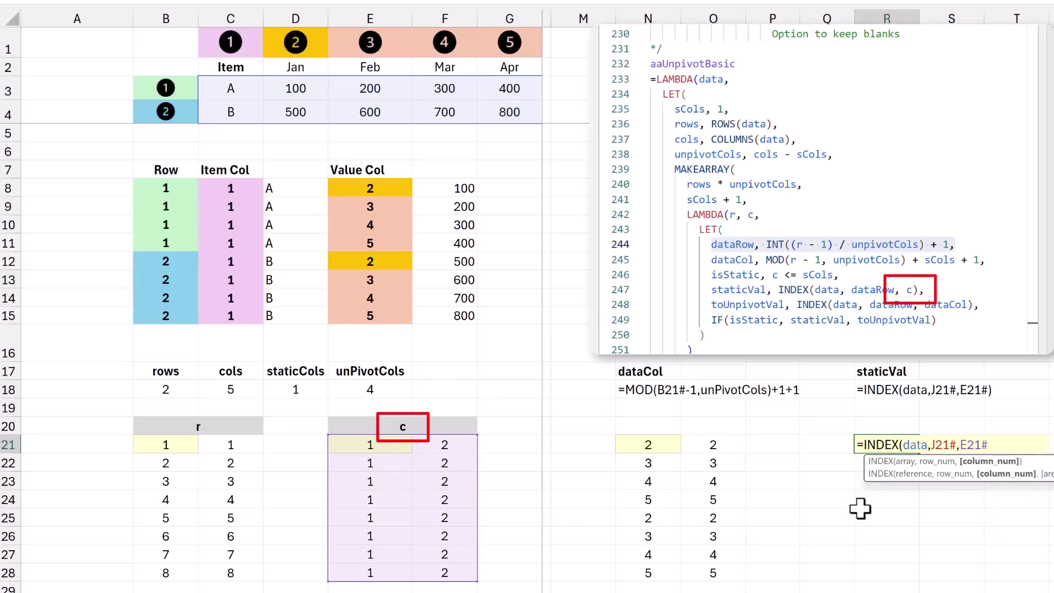
pyautogui.write(')')
pyautogui.press('Return')
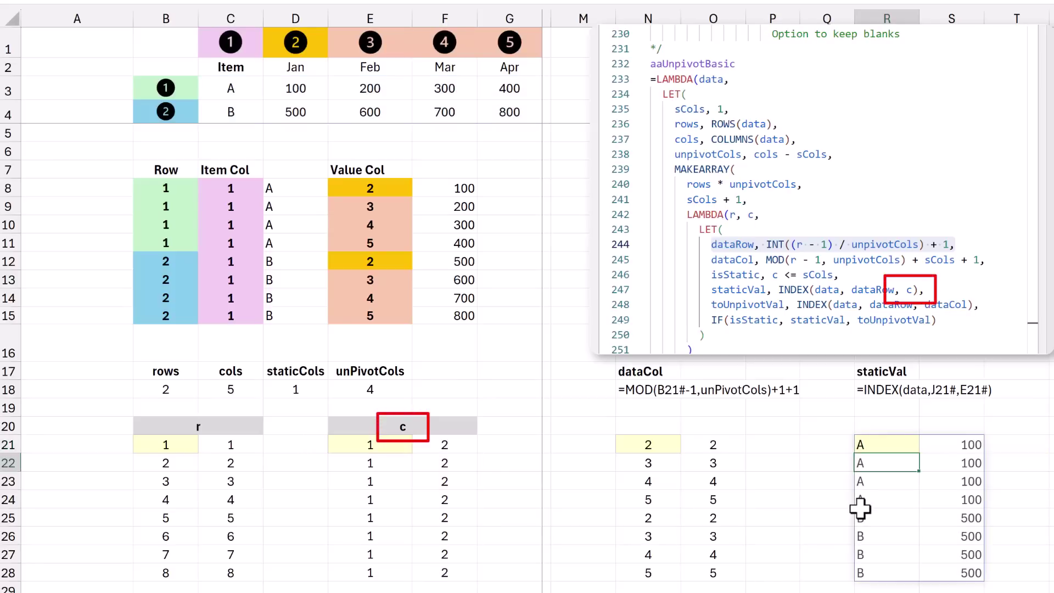
pyautogui.press('Up')
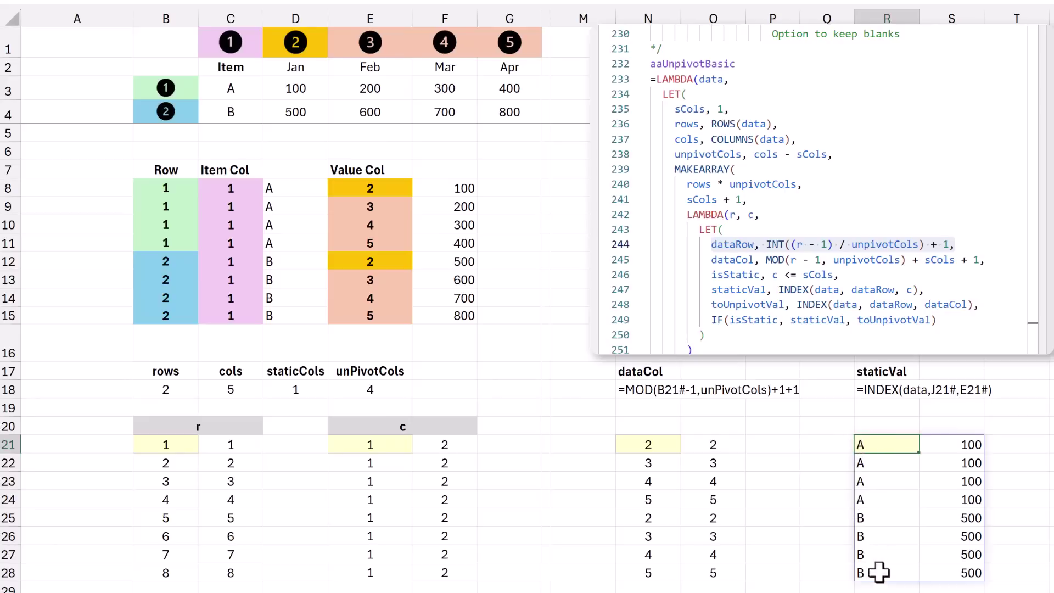
pyautogui.moveTo(953, 446); pyautogui.dragTo(955, 566)
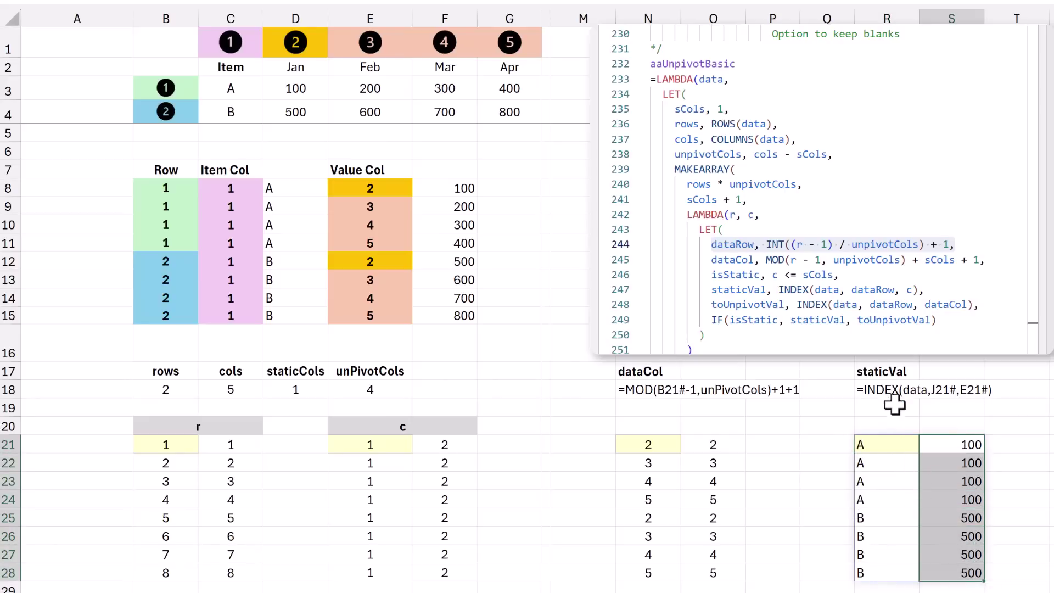
# Start an INDEX formula in V21 under toUnpivotVal with the data range C3:G4 as its array
pyautogui.moveTo(892, 444); pyautogui.dragTo(876, 569)
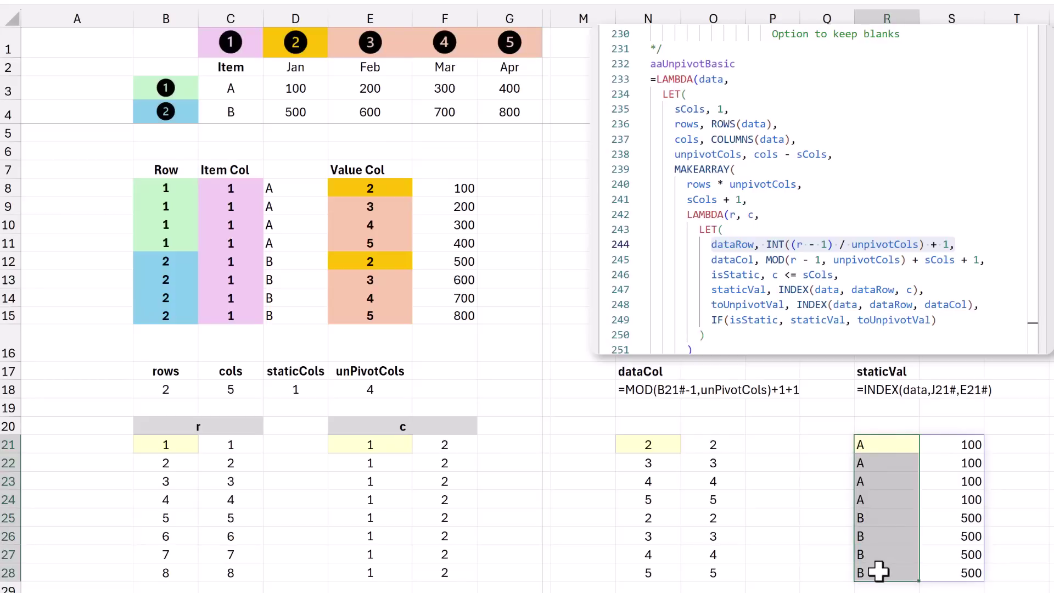
pyautogui.press('Right')
pyautogui.press('Right')
pyautogui.press('Right')
pyautogui.press('Right')
pyautogui.press('Right')
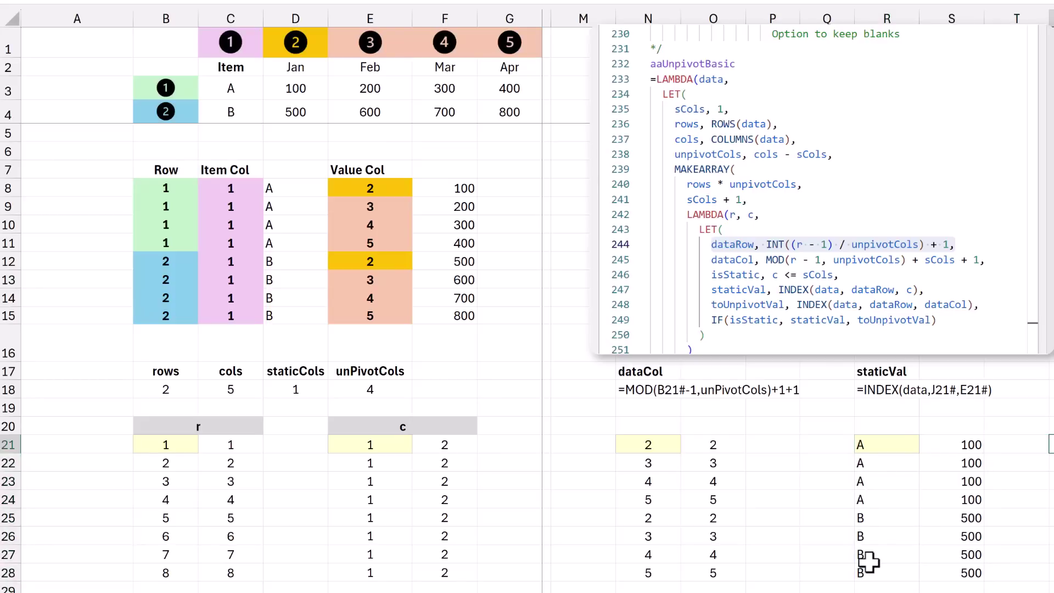
pyautogui.press('Left')
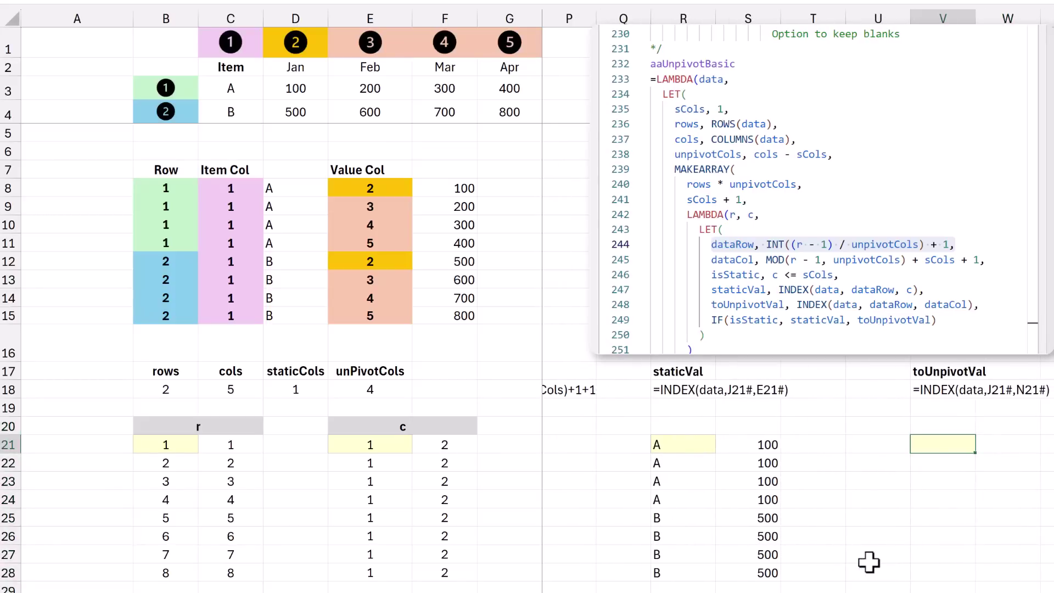
pyautogui.write('=inde')
pyautogui.press('Tab')
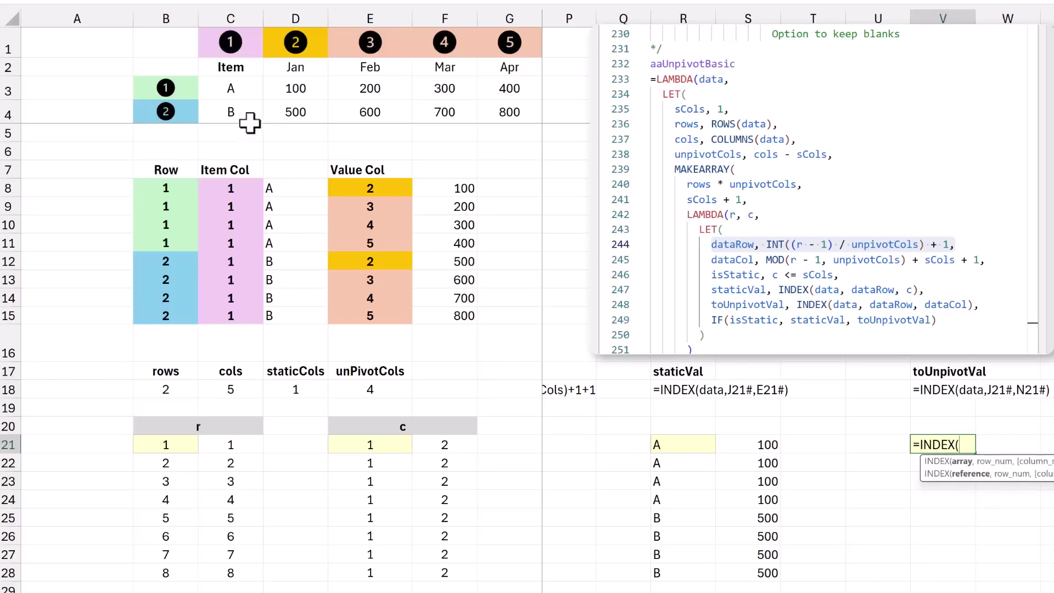
pyautogui.moveTo(241, 110); pyautogui.dragTo(511, 104)
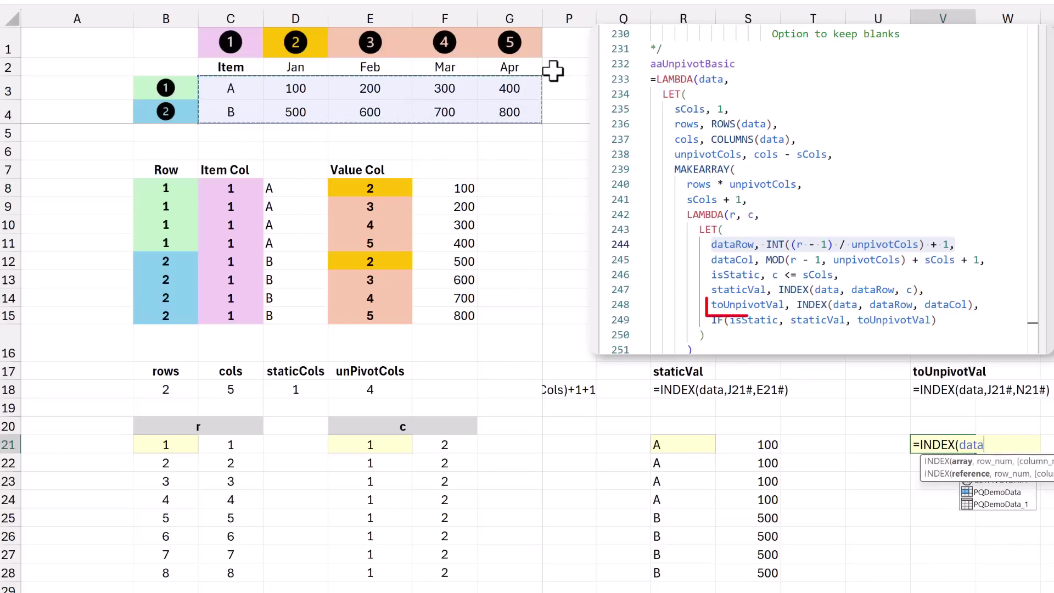
pyautogui.write(',')
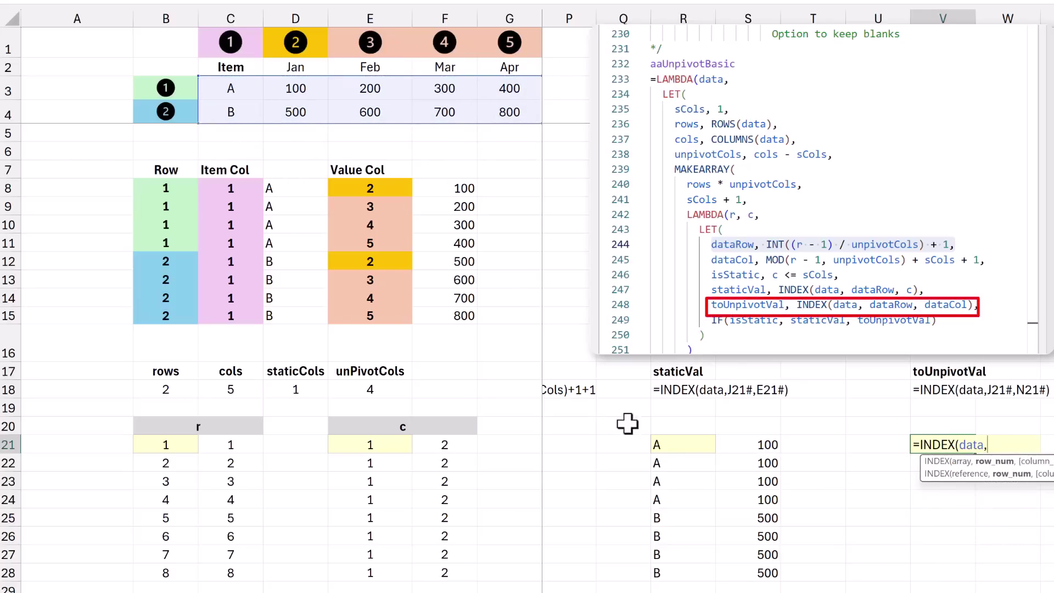
# Complete the V21 formula with the dataRow and dataCol arrays as =INDEX(data,J21#,N21#)
pyautogui.hscroll(-3, 796, 472)
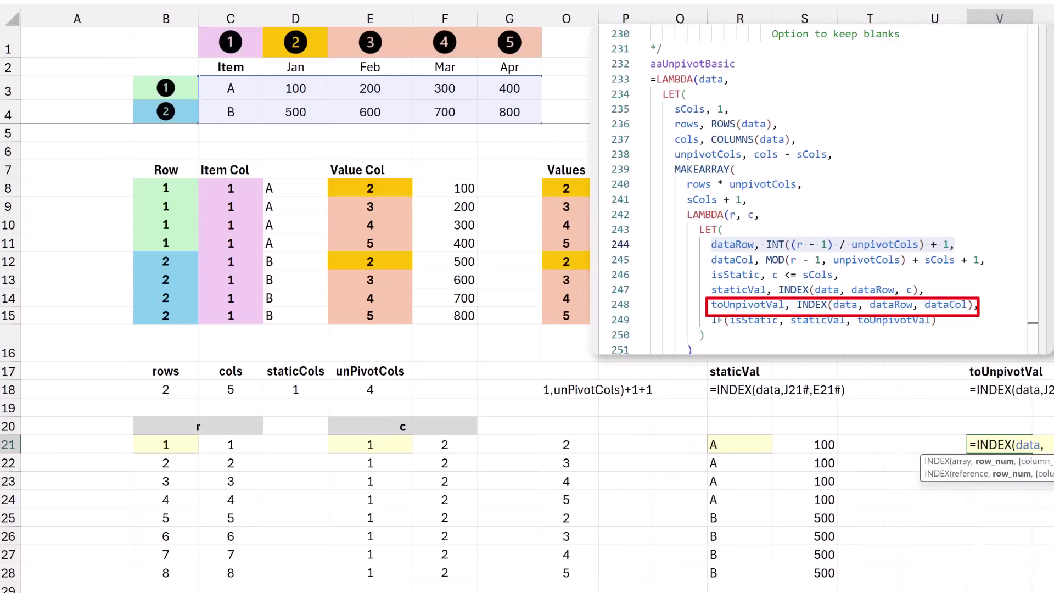
pyautogui.hscroll(-4, 796, 472)
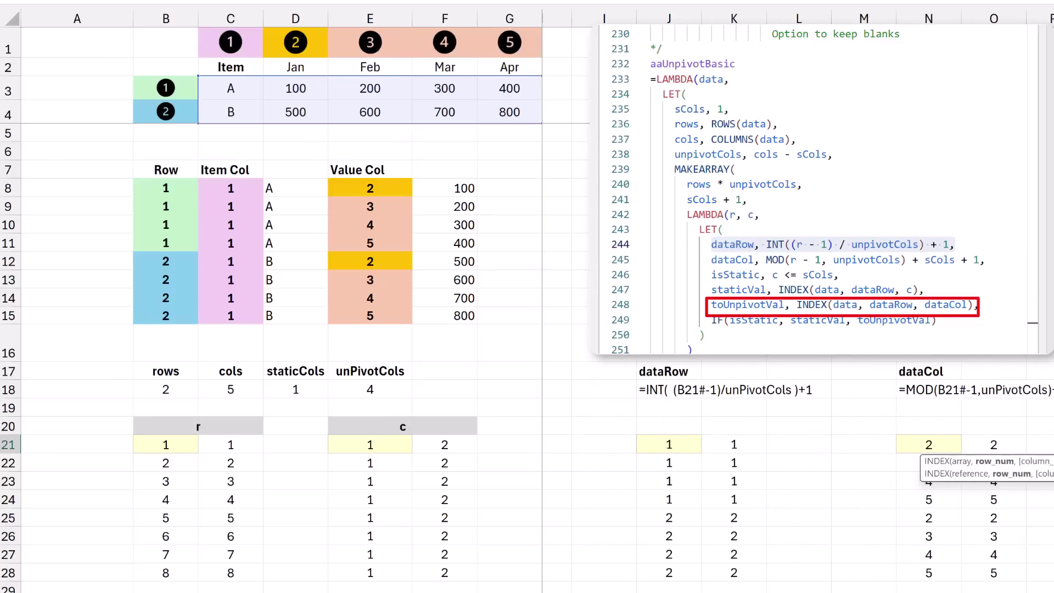
pyautogui.hscroll(-1, 641, 469)
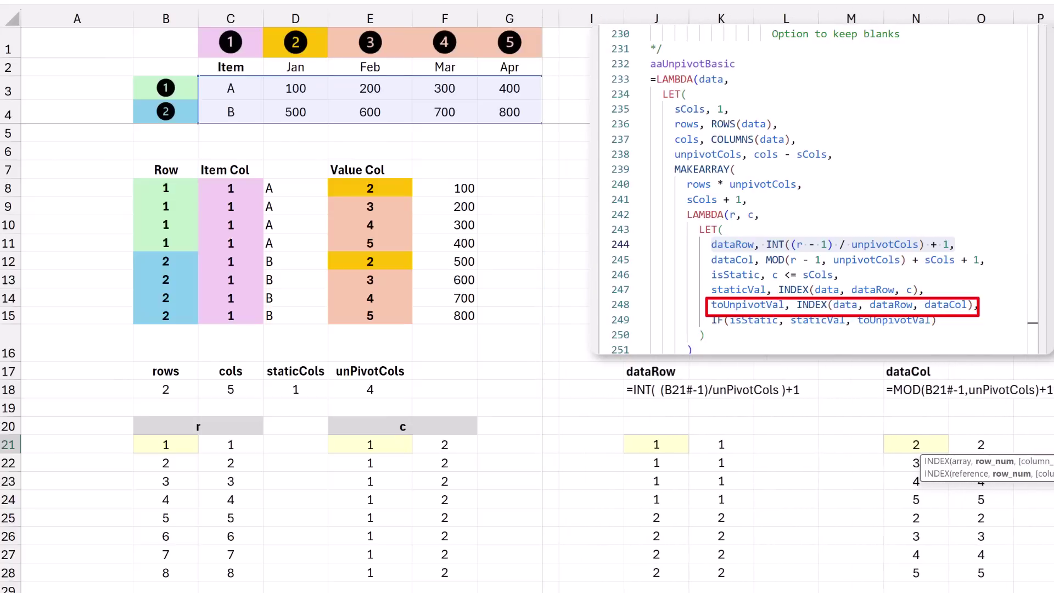
pyautogui.click(666, 446)
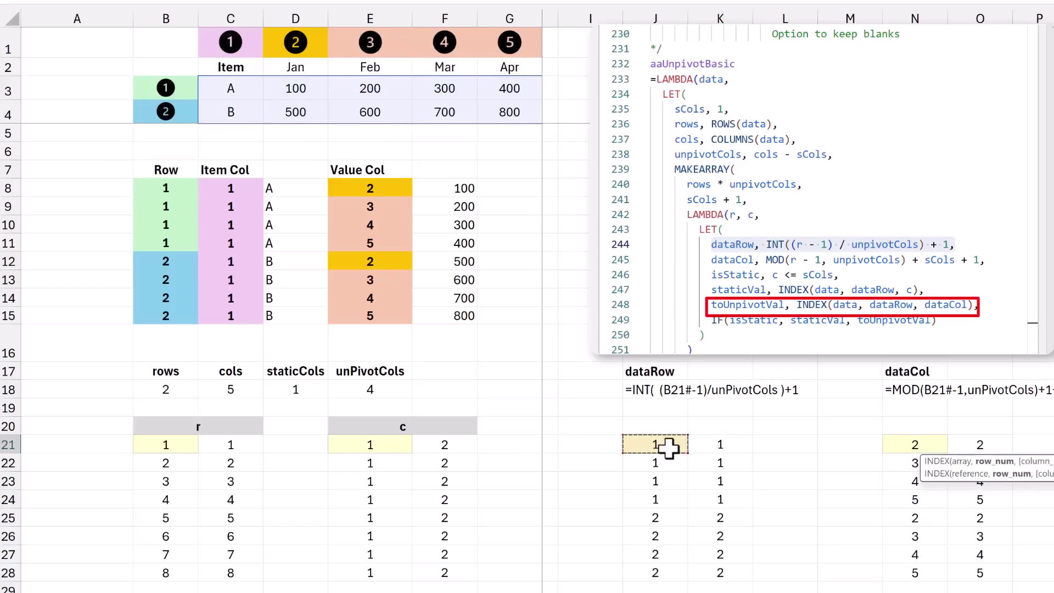
pyautogui.write(',')
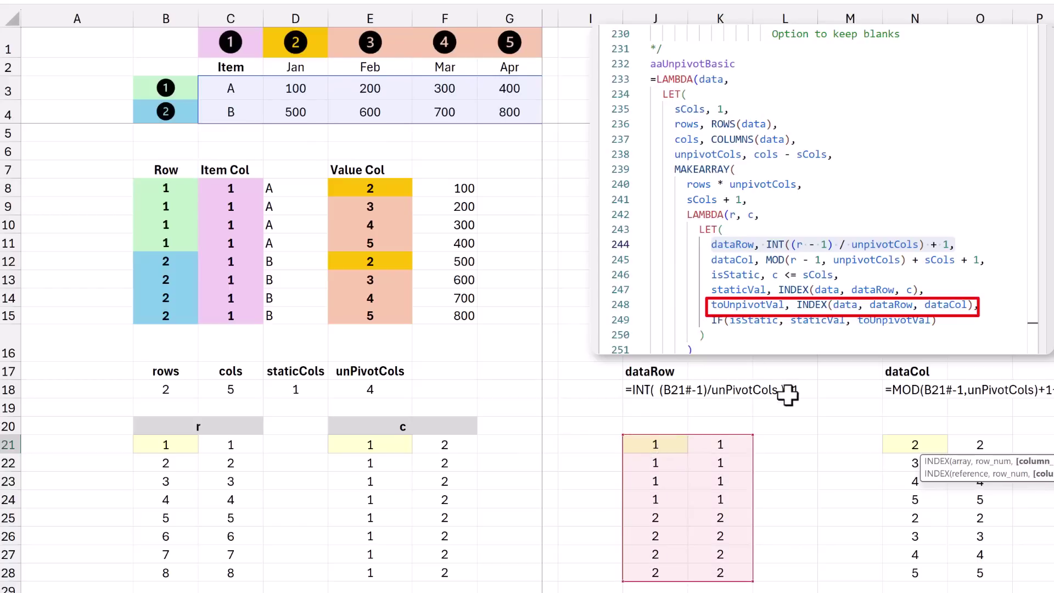
pyautogui.click(909, 448)
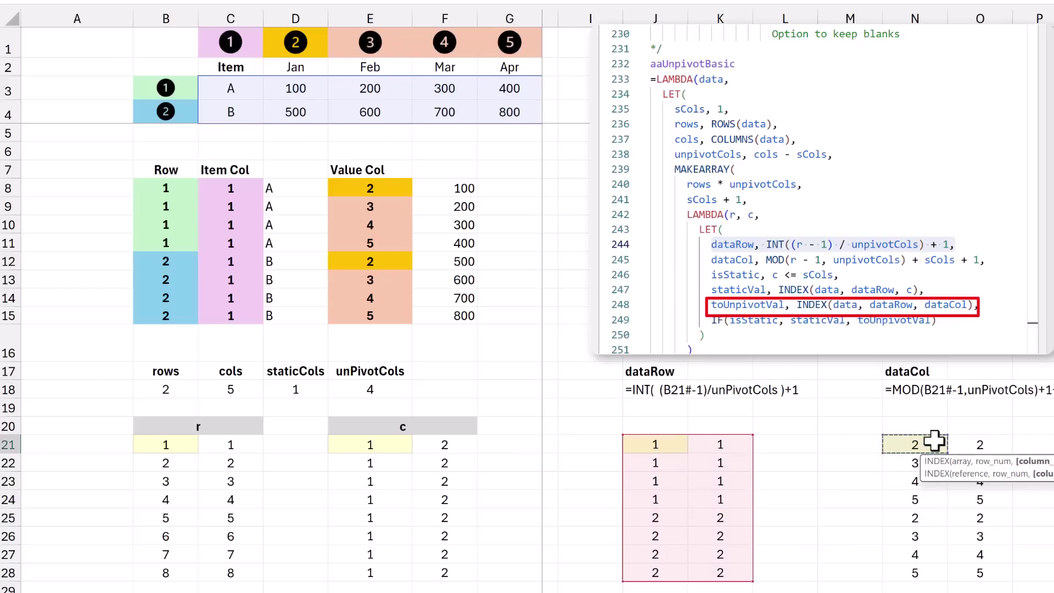
pyautogui.write('#')
pyautogui.press('Return')
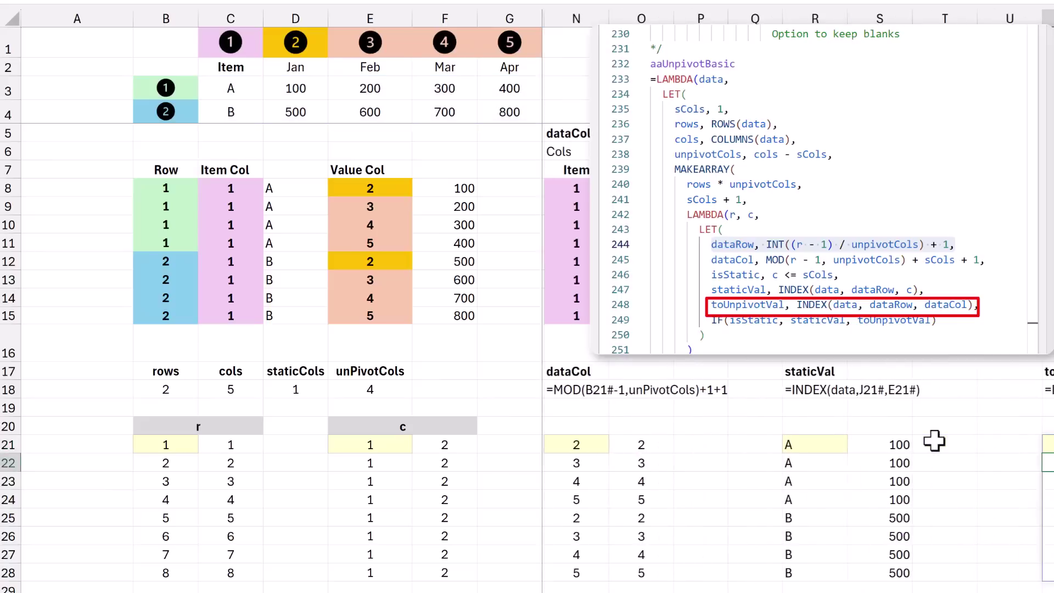
# Review the toUnpivotVal results, compare R21:R28 with W21:W28, and examine the isStatic line in the aaUnpivotBasic code
pyautogui.press('Down')
pyautogui.press('Down')
pyautogui.press('Down')
pyautogui.press('Down')
pyautogui.press('Down')
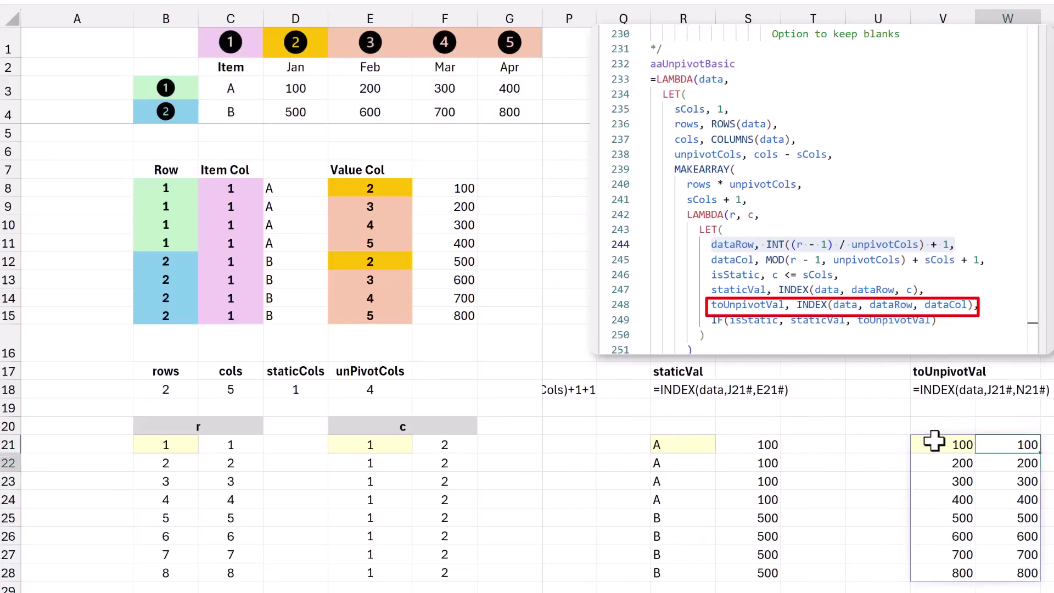
pyautogui.press('Down')
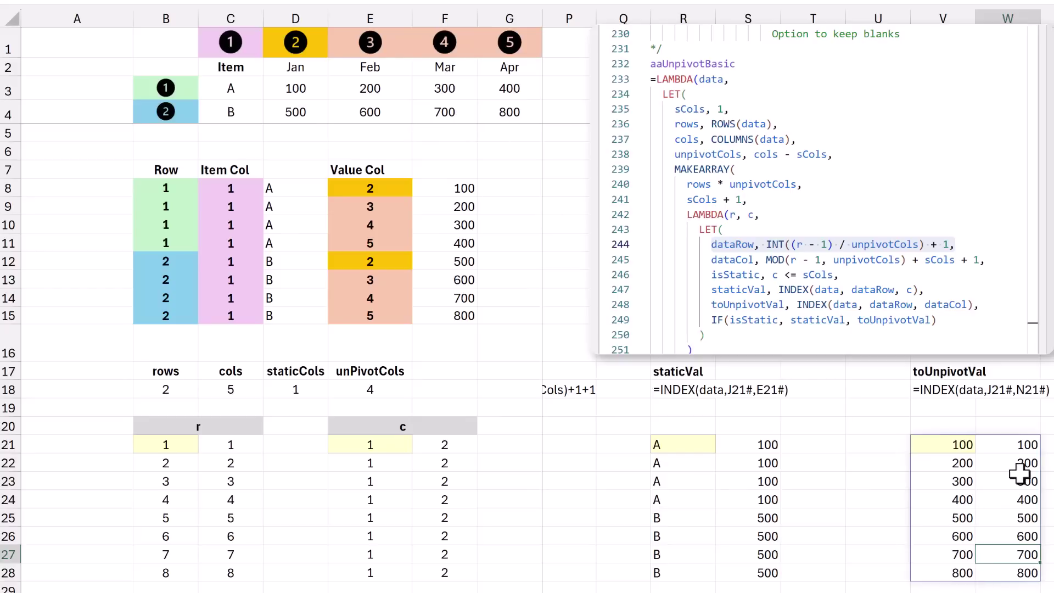
pyautogui.moveTo(670, 445); pyautogui.dragTo(672, 569)
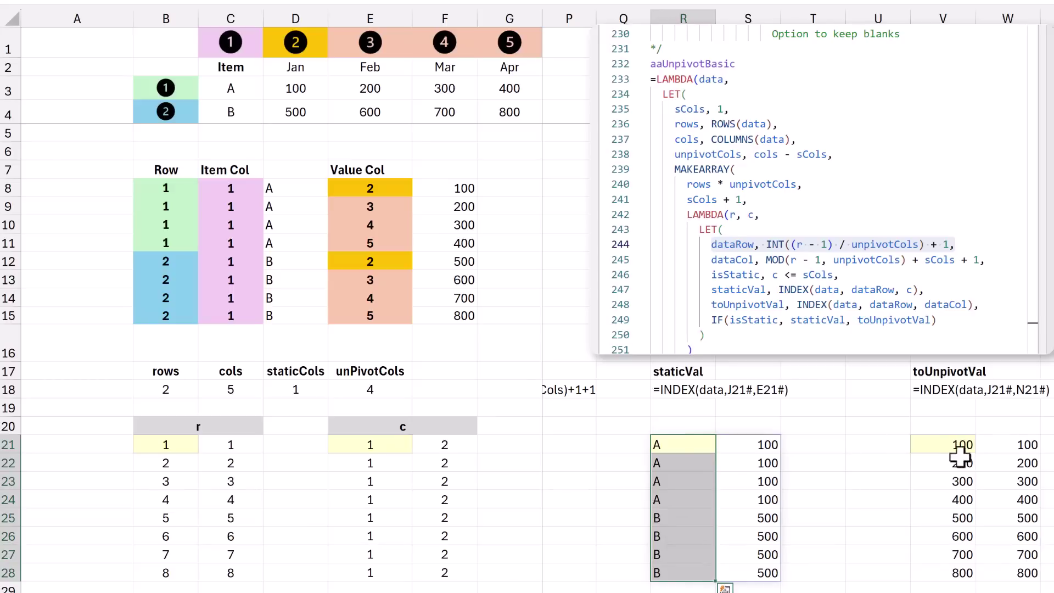
pyautogui.moveTo(1000, 448); pyautogui.dragTo(990, 567)
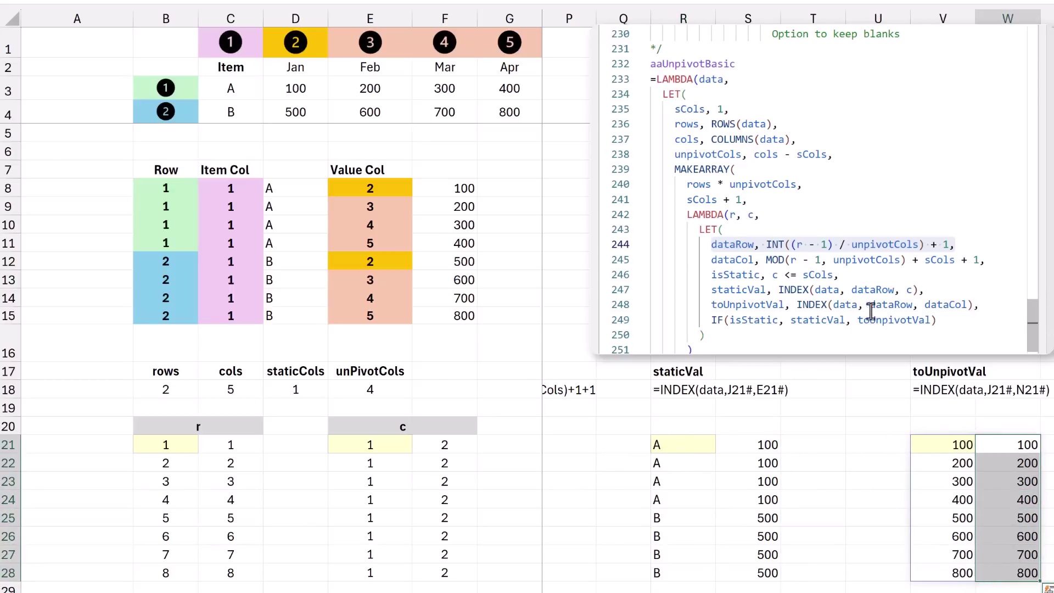
pyautogui.moveTo(853, 273); pyautogui.dragTo(700, 275)
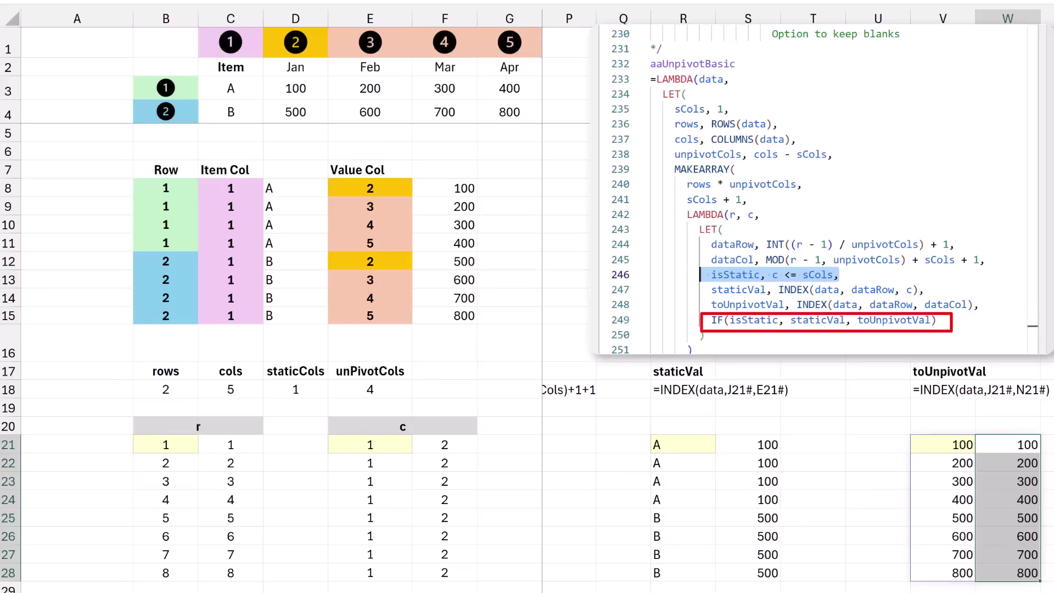
# Start an IF formula in Z21 under Result with the logical test E21#<=staticCols
pyautogui.hscroll(4, 797, 478)
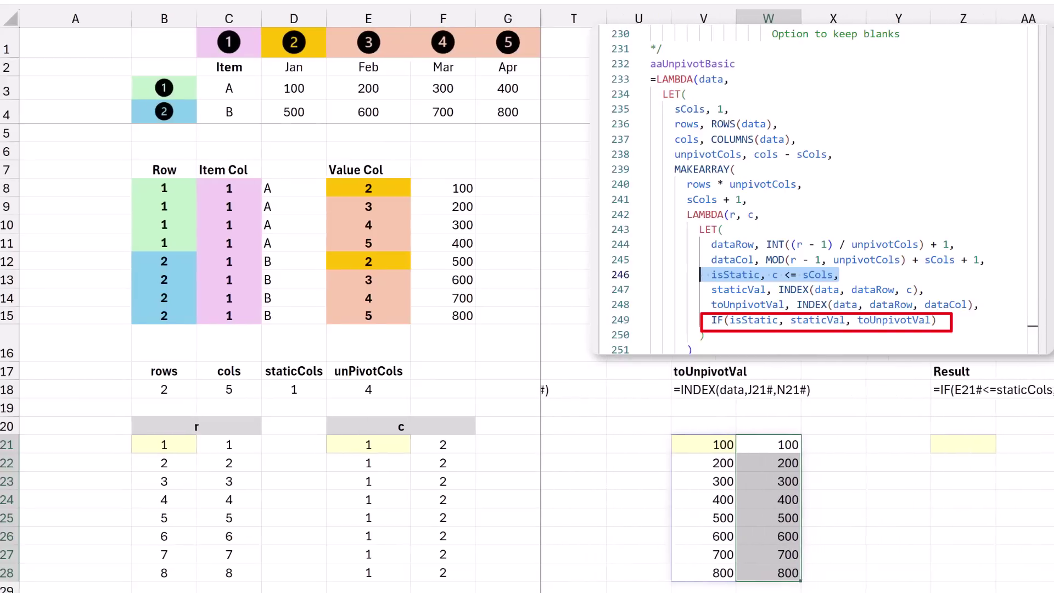
pyautogui.click(914, 439)
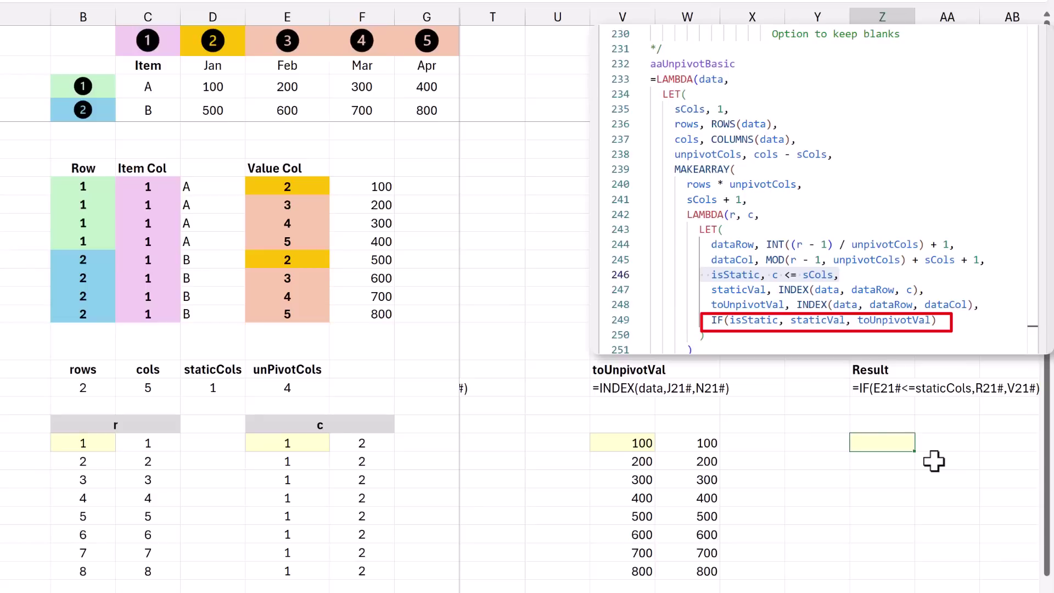
pyautogui.write('=if(')
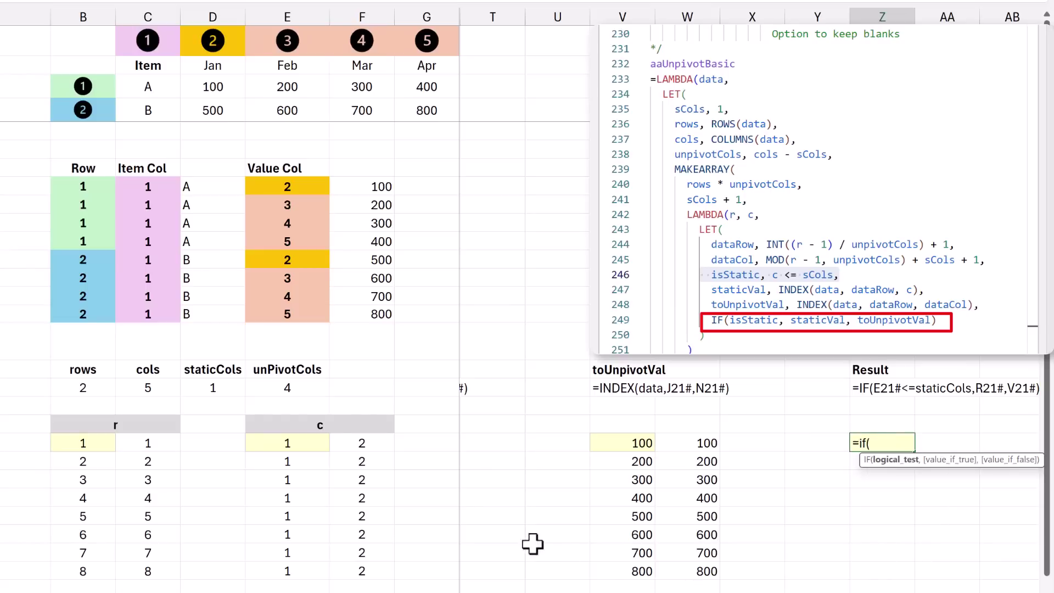
pyautogui.click(292, 443)
pyautogui.write('#')
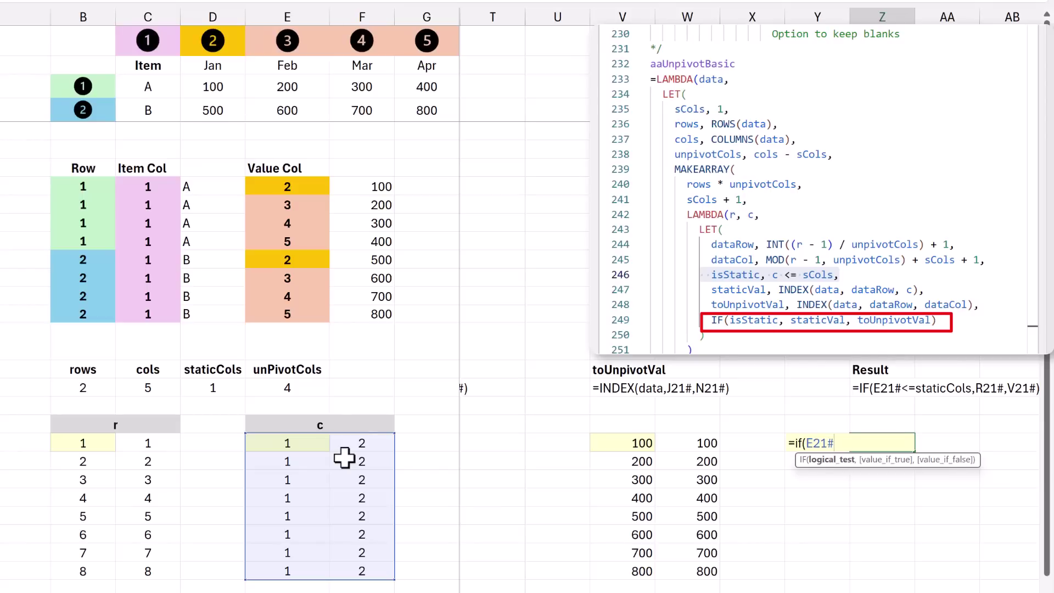
pyautogui.write('<=')
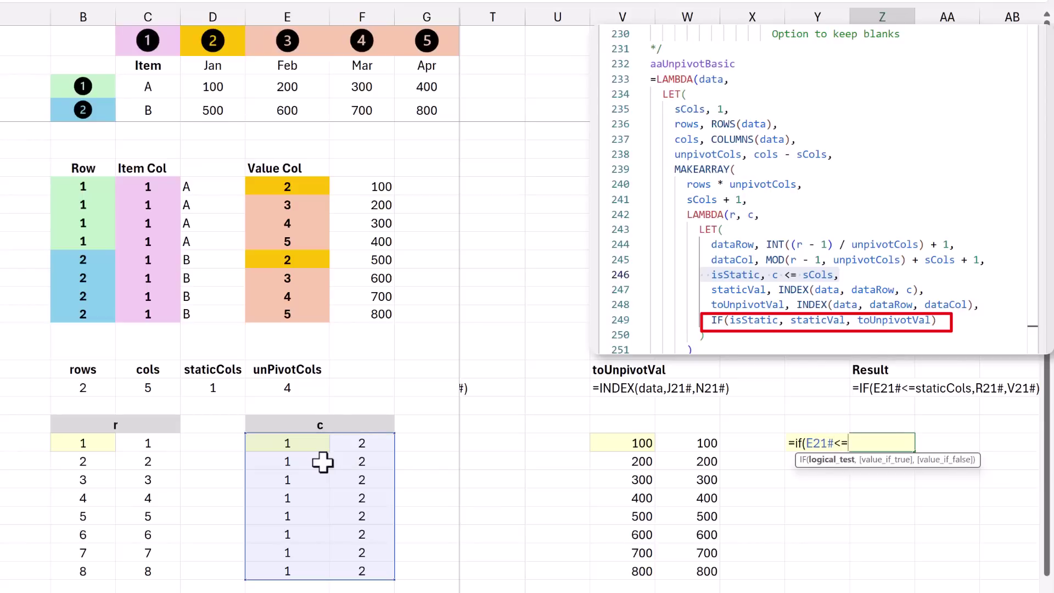
pyautogui.click(229, 387)
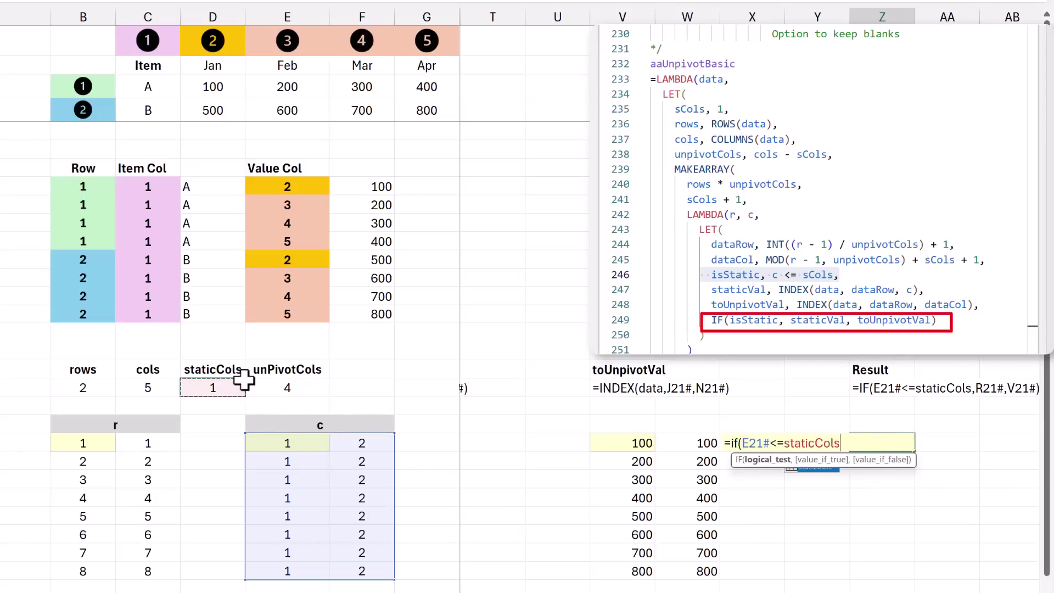
pyautogui.write(',')
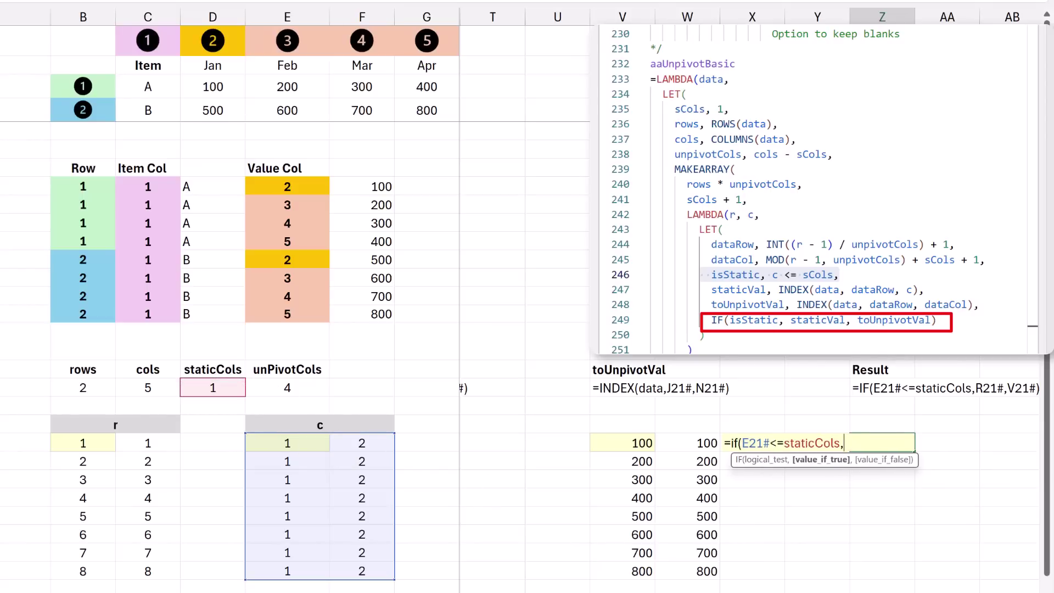
# Complete the Z21 formula with the staticVal and toUnpivotVal arrays as =IF(E21#<=staticCols,R21#,V21#)
pyautogui.hscroll(-1, 769, 439)
pyautogui.hscroll(-3, 758, 467)
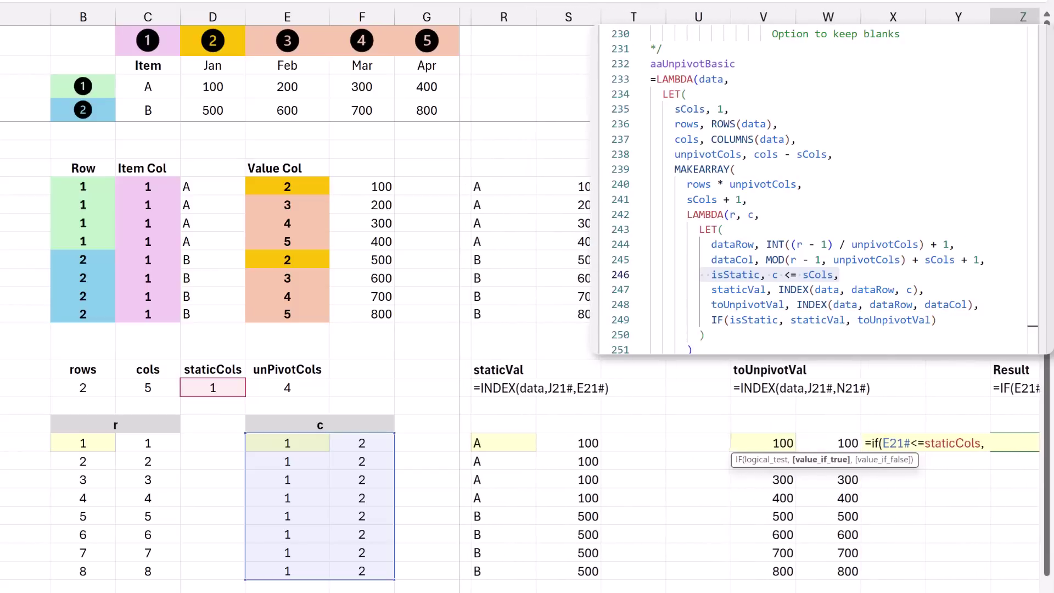
pyautogui.hscroll(-1, 758, 467)
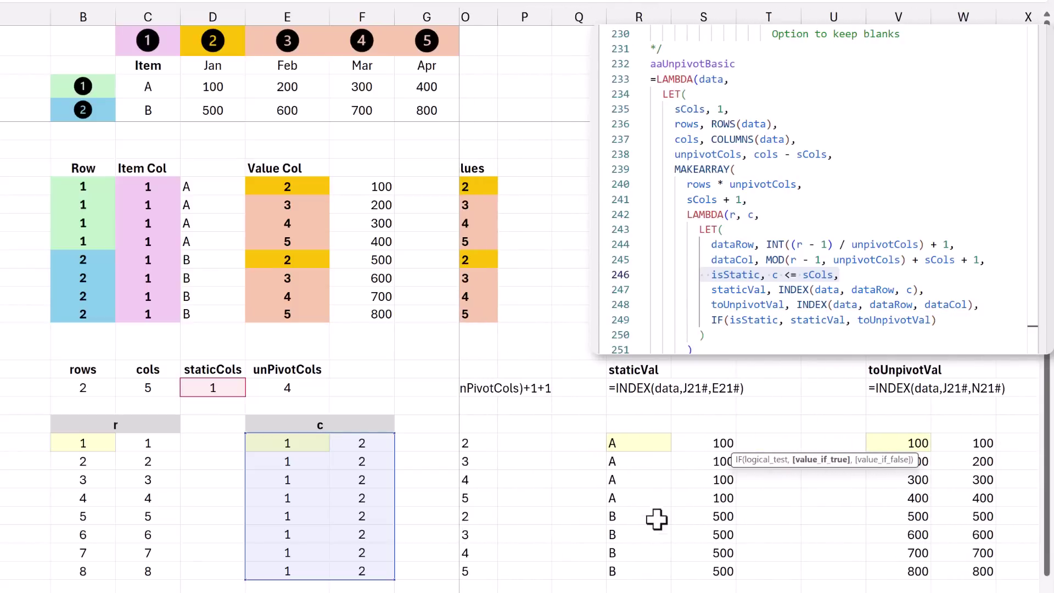
pyautogui.click(664, 444)
pyautogui.write('#')
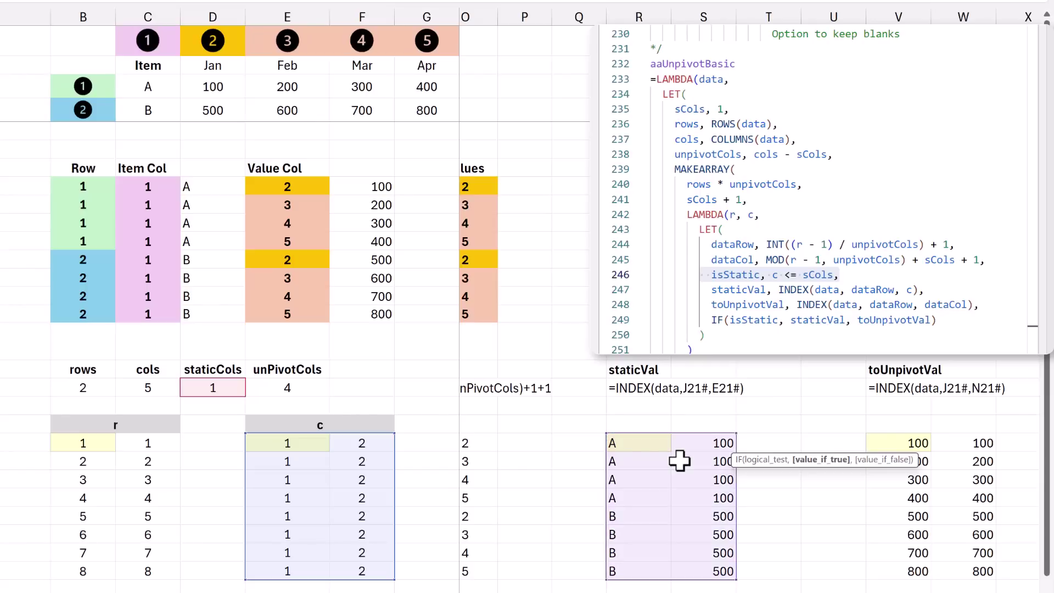
pyautogui.write(',')
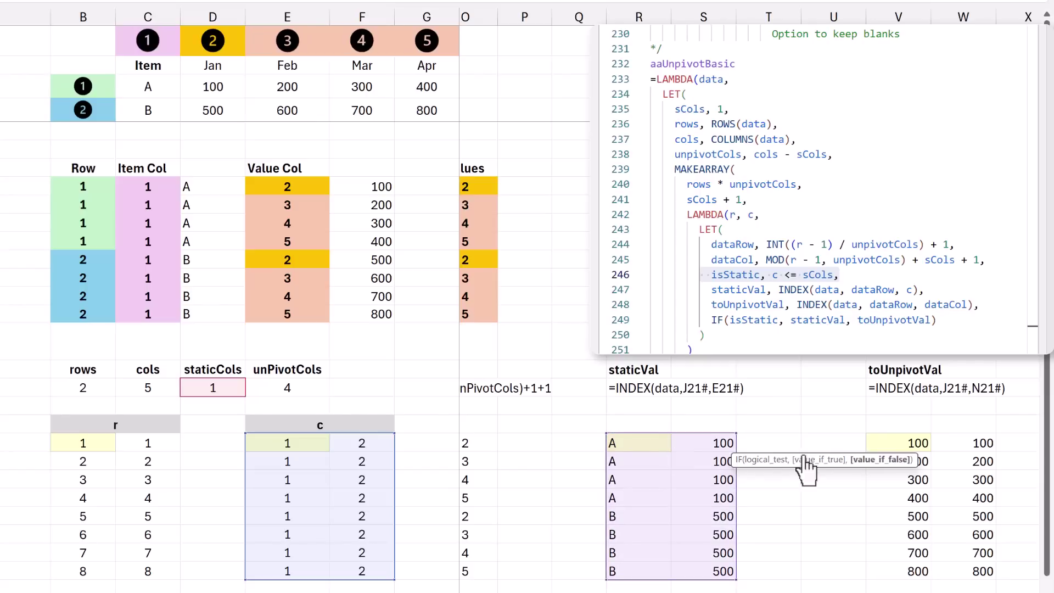
pyautogui.click(907, 442)
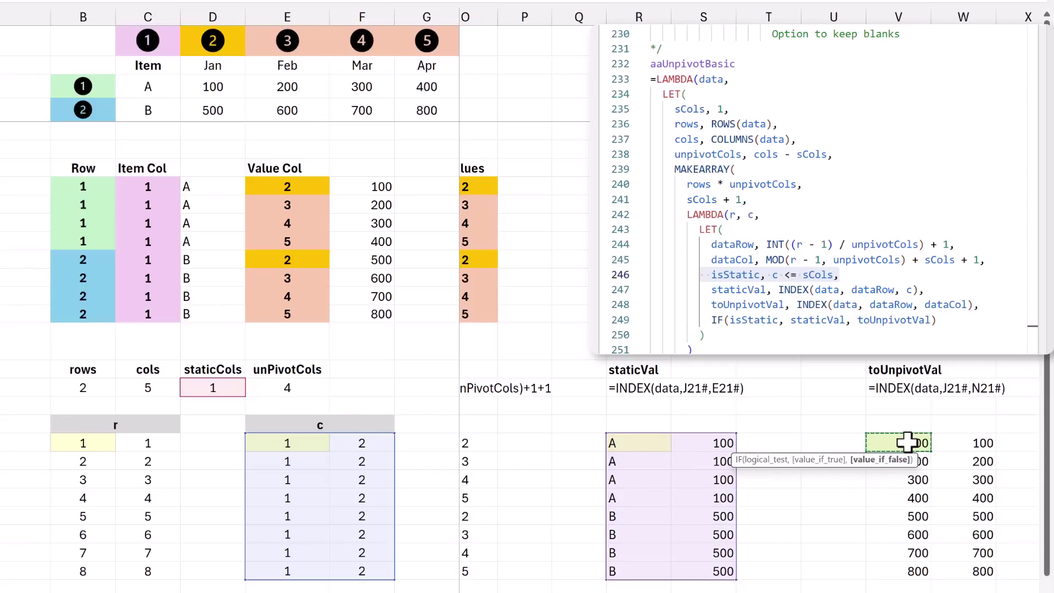
pyautogui.write('#')
pyautogui.press('Return')
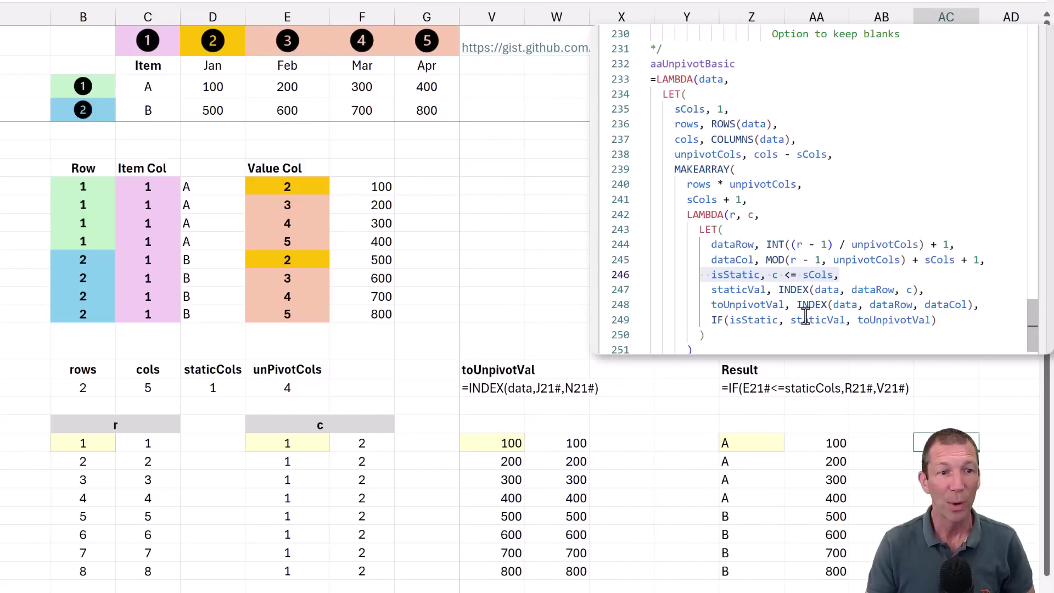
# Review the inner LET block of aaUnpivotBasic and examine the aaUNPIVOTIntermediate code, including its keepBlanks handling
pyautogui.moveTo(973, 328); pyautogui.dragTo(681, 229)
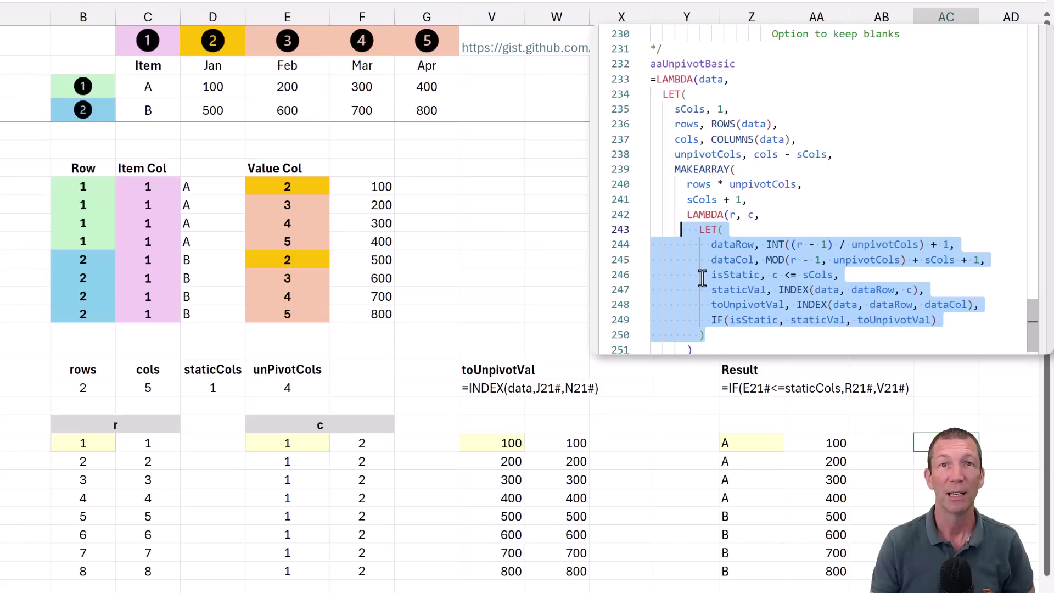
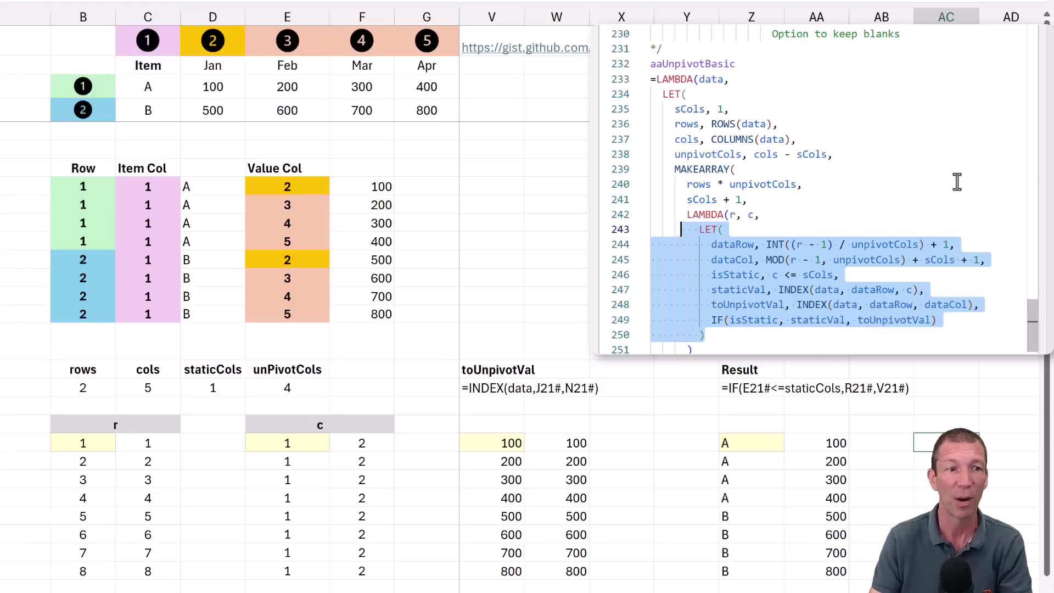
pyautogui.scroll(-5, 919, 212)
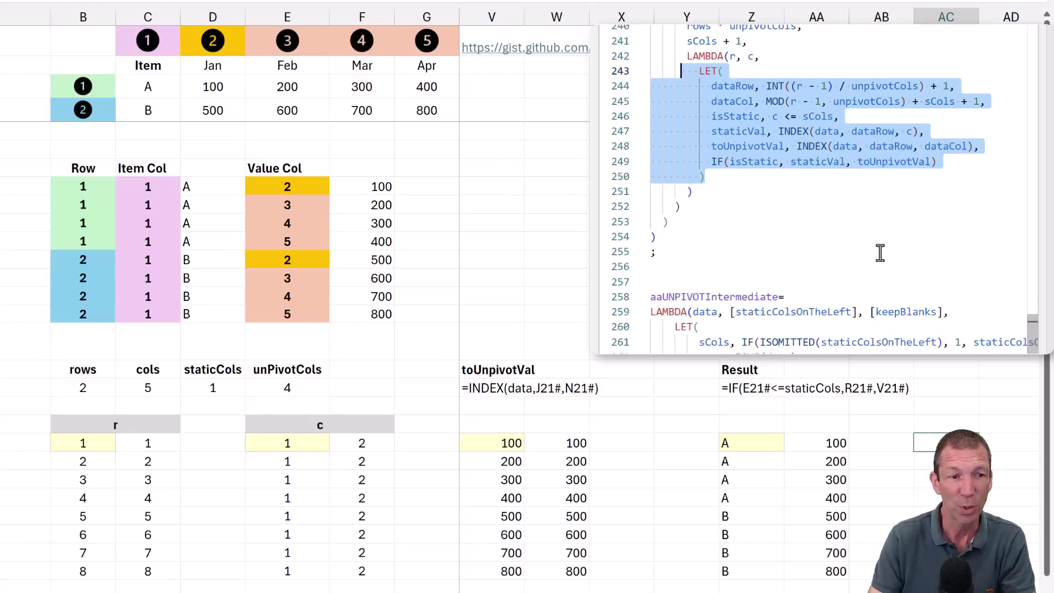
pyautogui.scroll(-6, 880, 252)
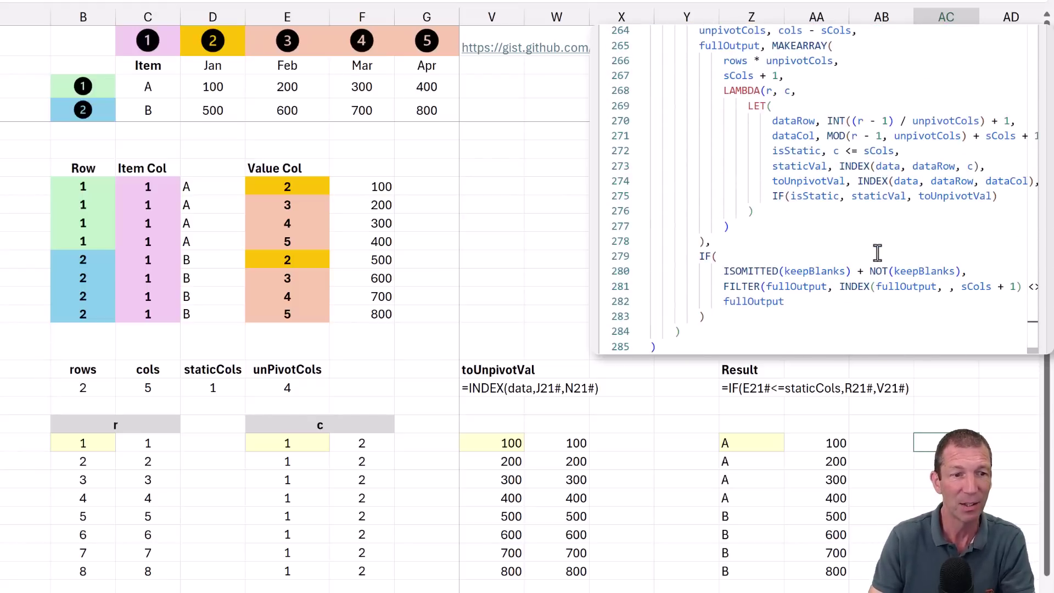
# Examine the aaUNPIVOT LAMBDA code, including its header handling, blank removal, attribute and value labels, and final VSTACK output
pyautogui.scroll(-9, 878, 253)
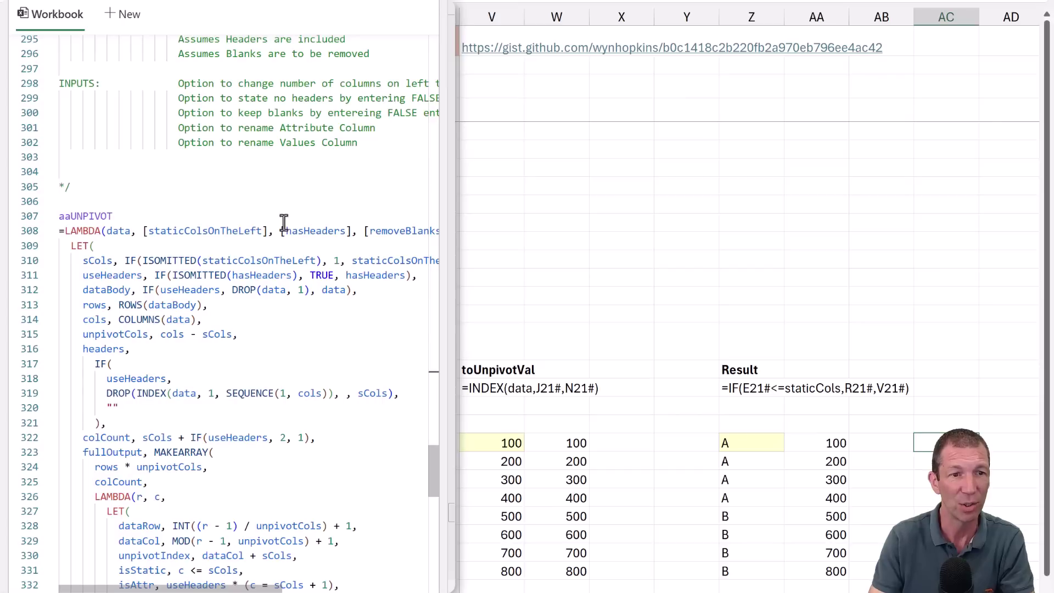
pyautogui.scroll(-2, 287, 286)
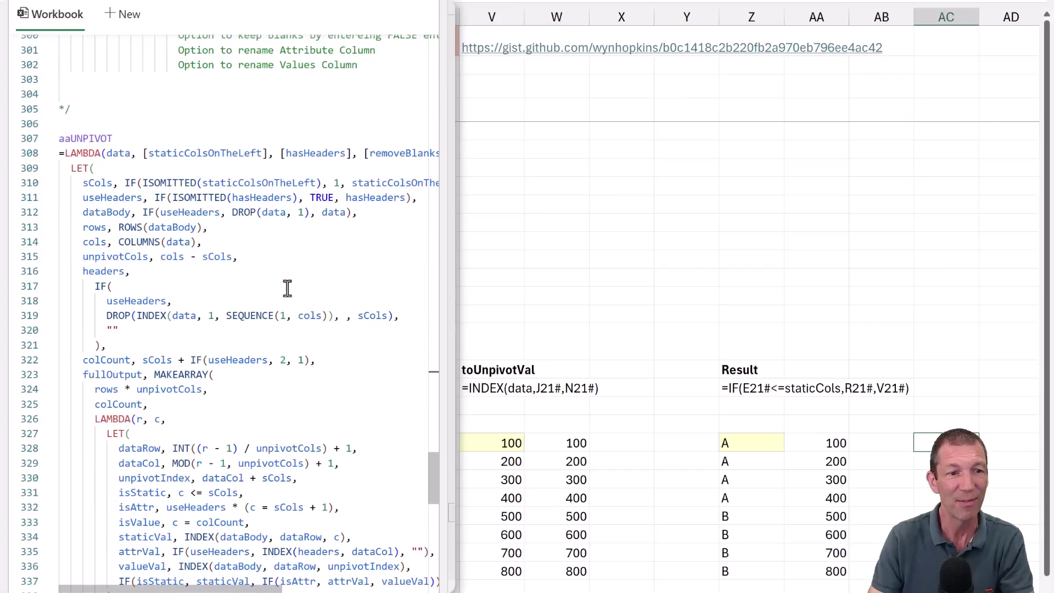
pyautogui.scroll(-3, 285, 286)
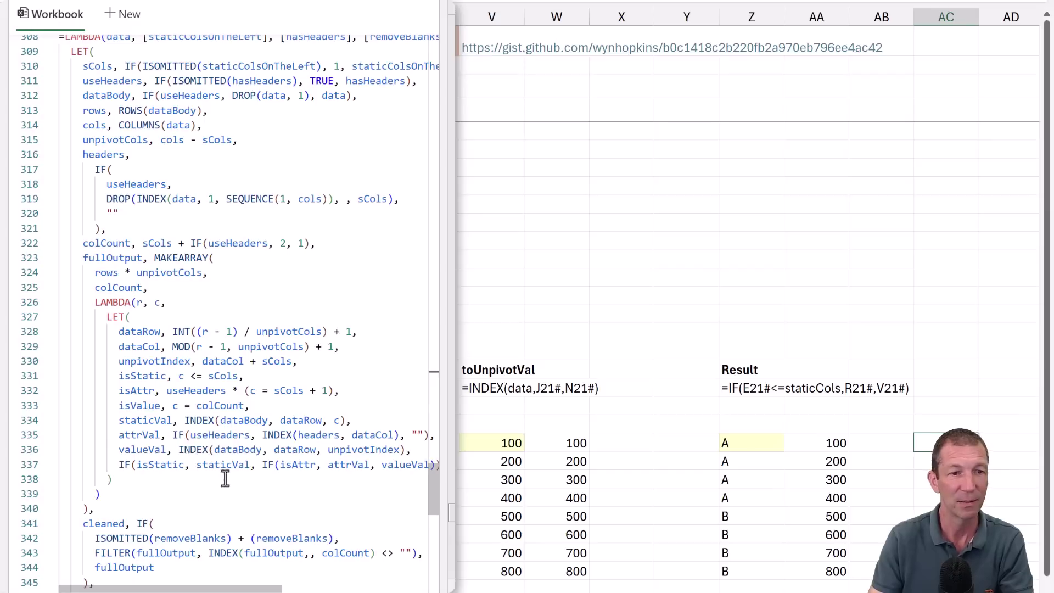
pyautogui.scroll(-1, 273, 464)
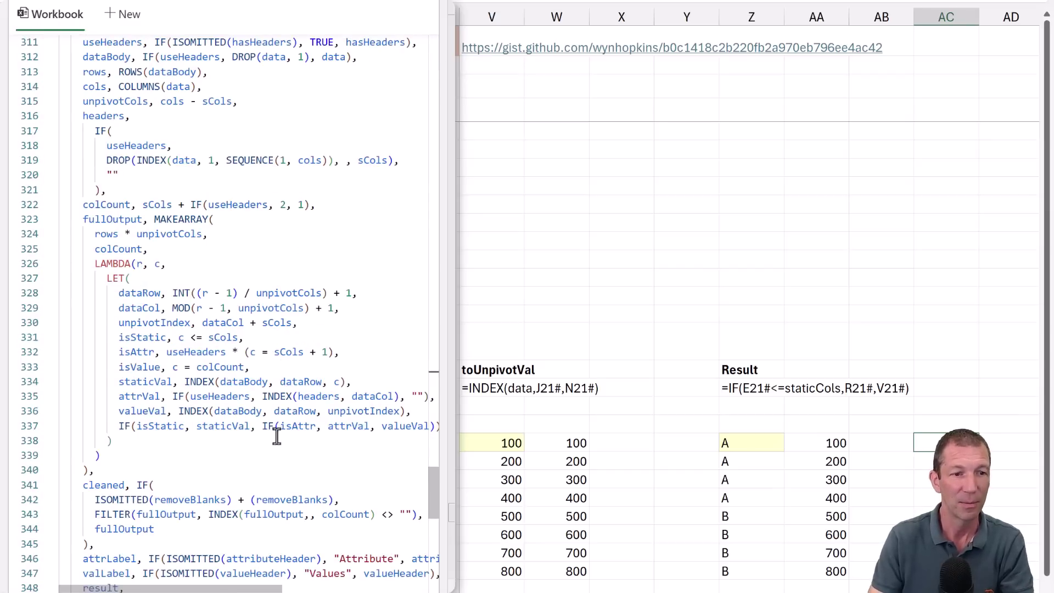
pyautogui.scroll(-2, 276, 436)
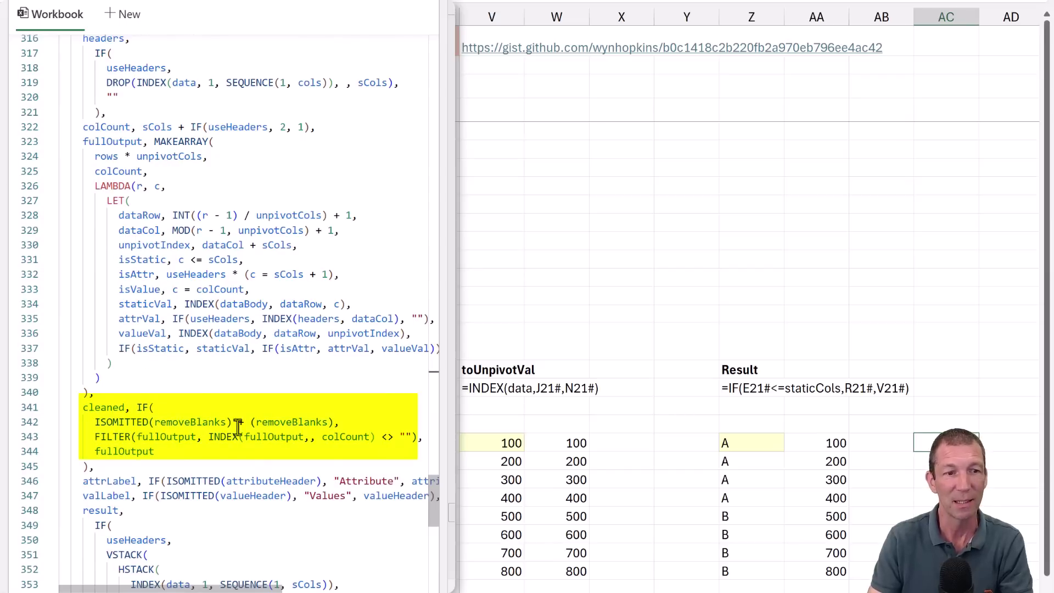
pyautogui.scroll(-1, 208, 468)
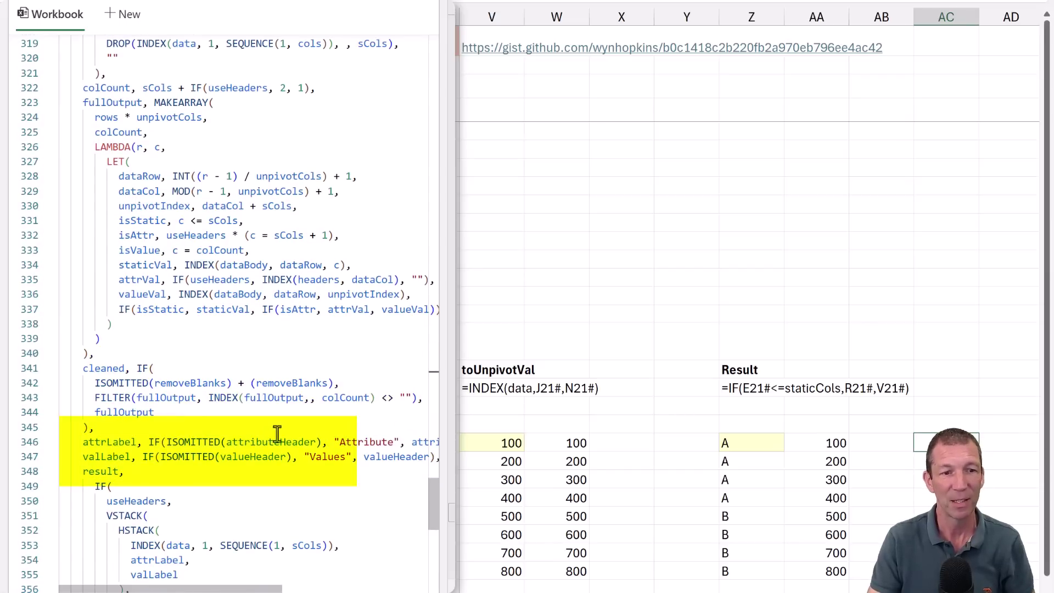
pyautogui.scroll(-1, 250, 478)
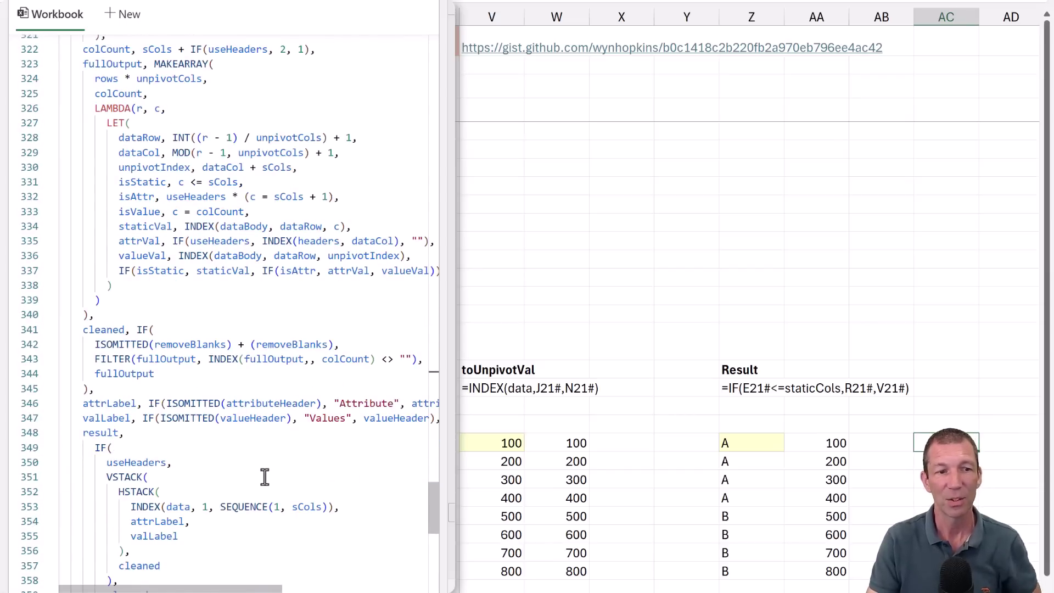
pyautogui.scroll(-1, 264, 477)
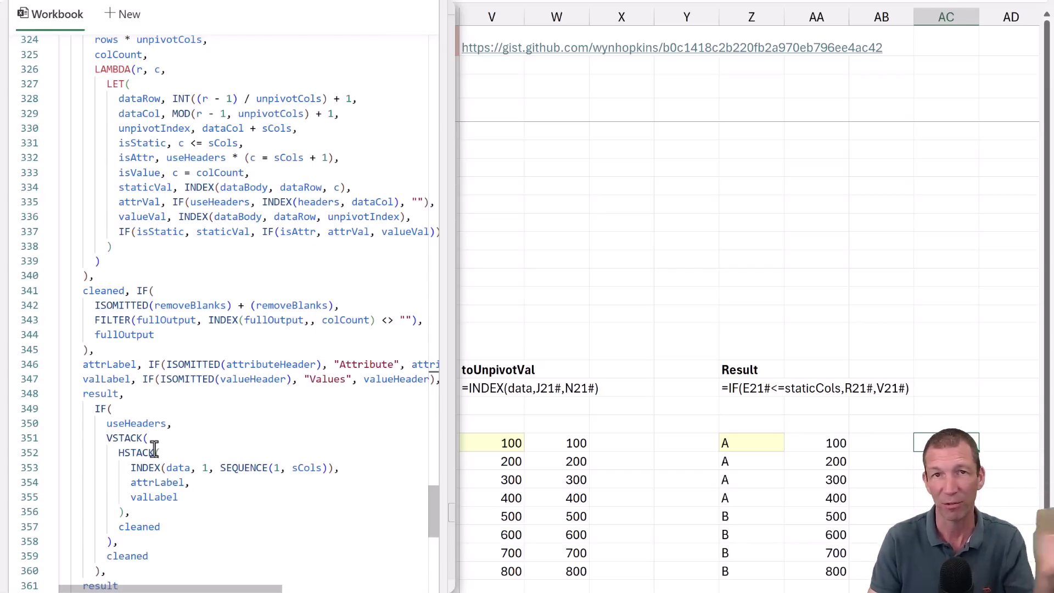
pyautogui.scroll(-1, 204, 541)
pyautogui.scroll(2, 209, 536)
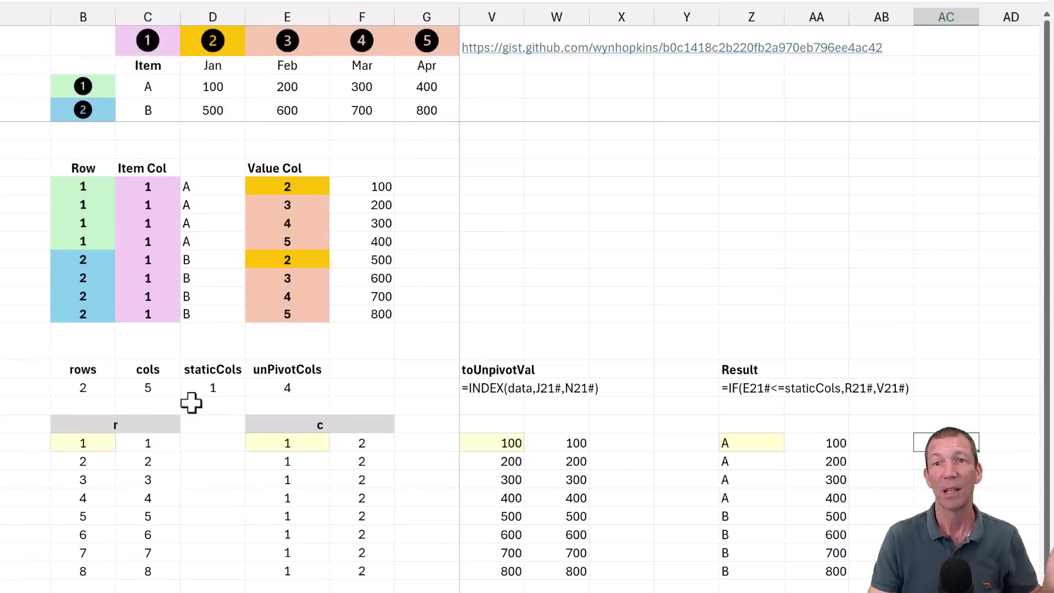
# Open the GitHub Gist link in V1, skip the link verification, and review the UNPIVOT_LAMBDA.txt page
pyautogui.click(556, 171)
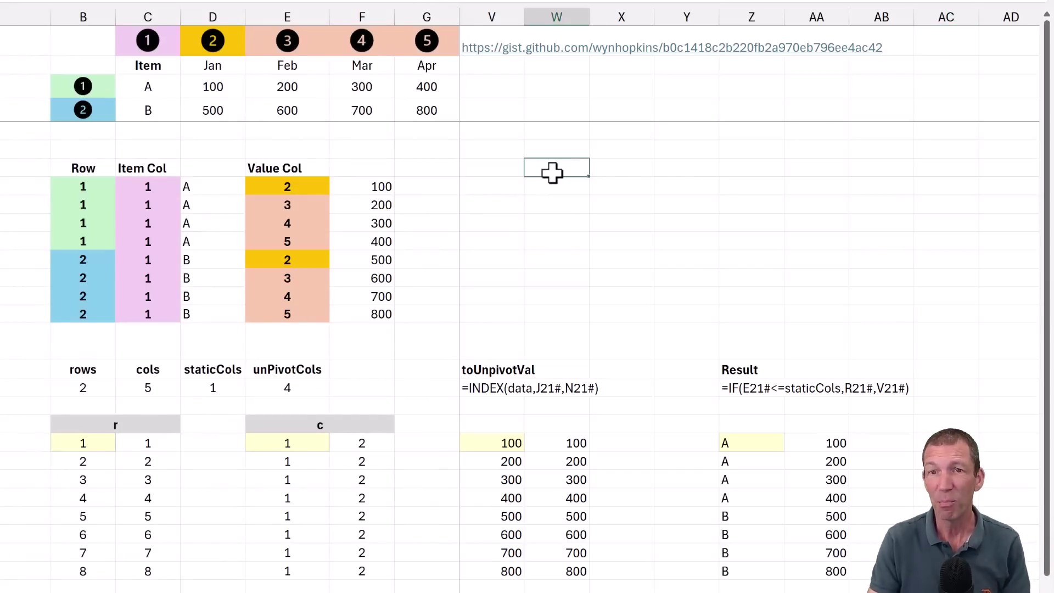
pyautogui.click(497, 56)
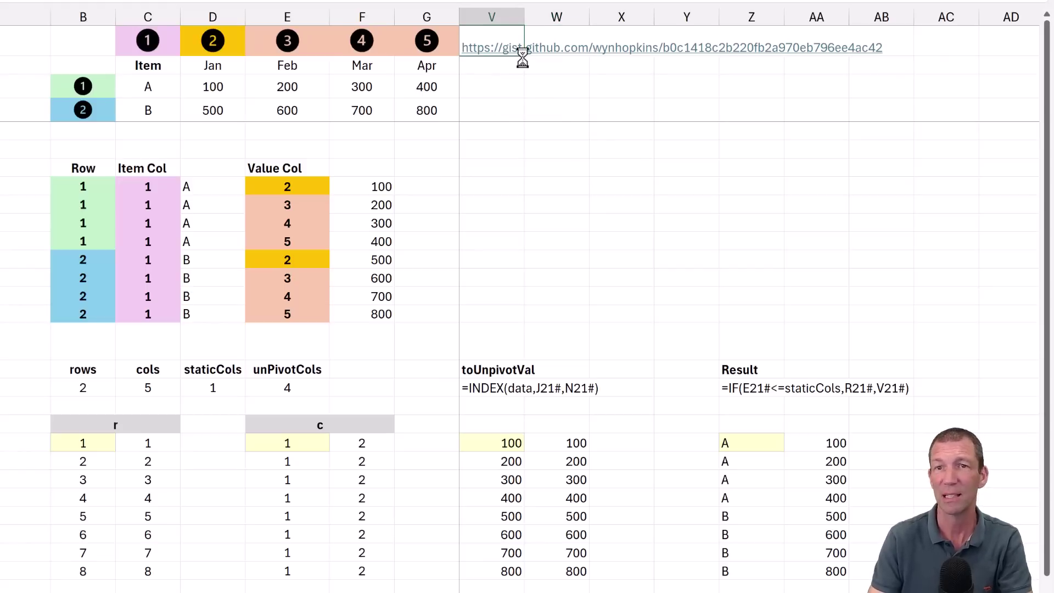
pyautogui.click(516, 49)
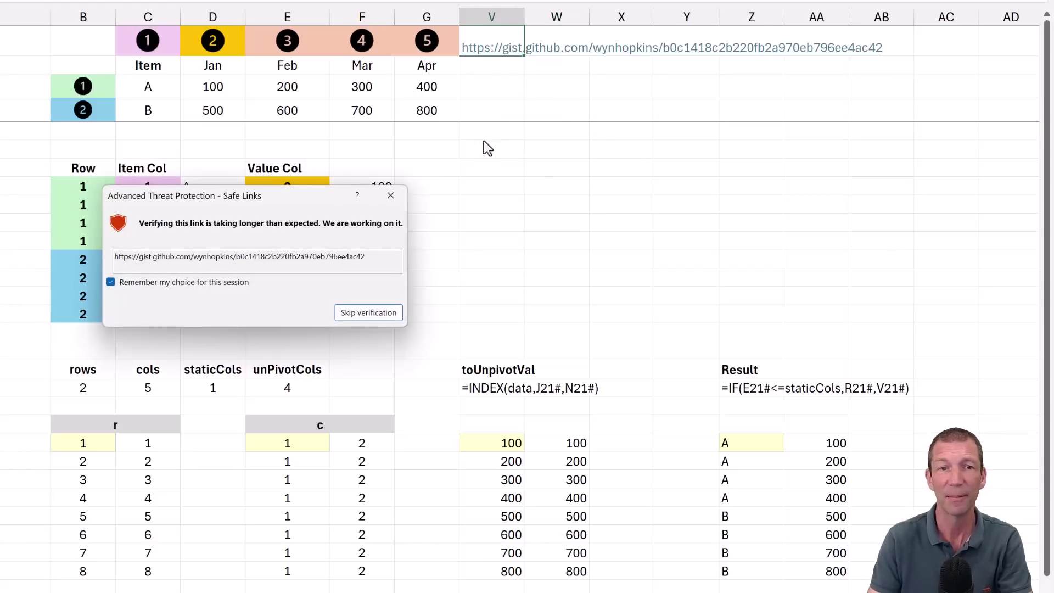
pyautogui.click(369, 314)
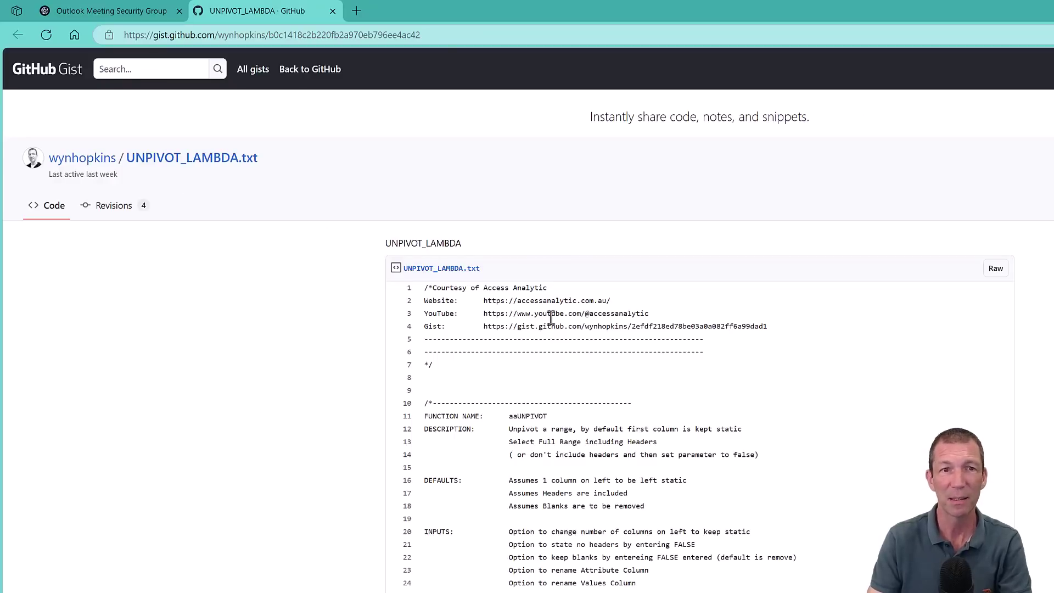
pyautogui.scroll(-1, 587, 418)
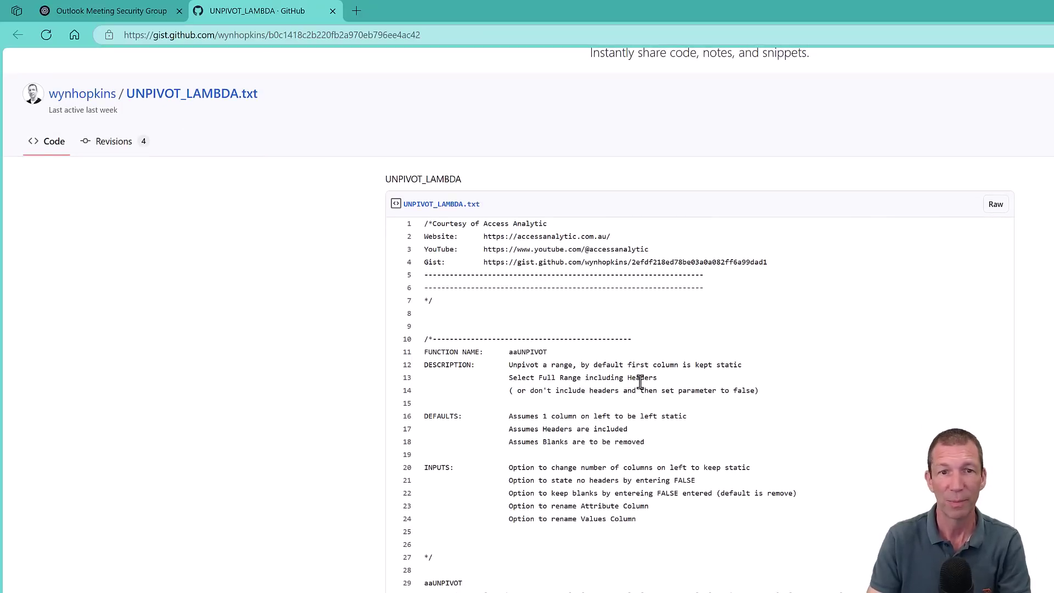
pyautogui.scroll(1, 640, 383)
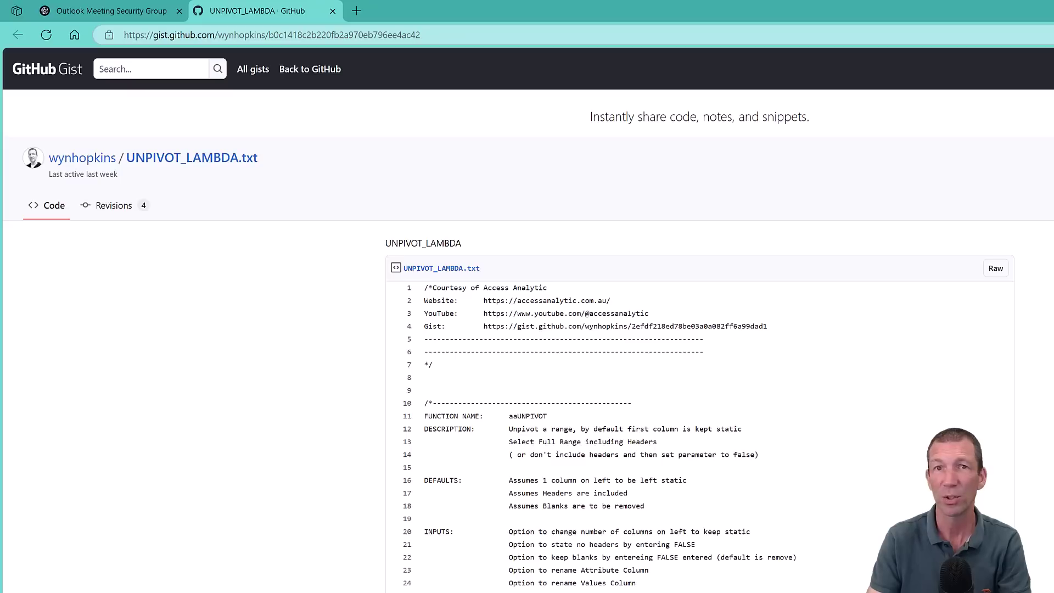
# Copy the gist's web address, switch back to Excel, and supply it as the GitHub Gist URL for an Excel Labs import
pyautogui.click(579, 42)
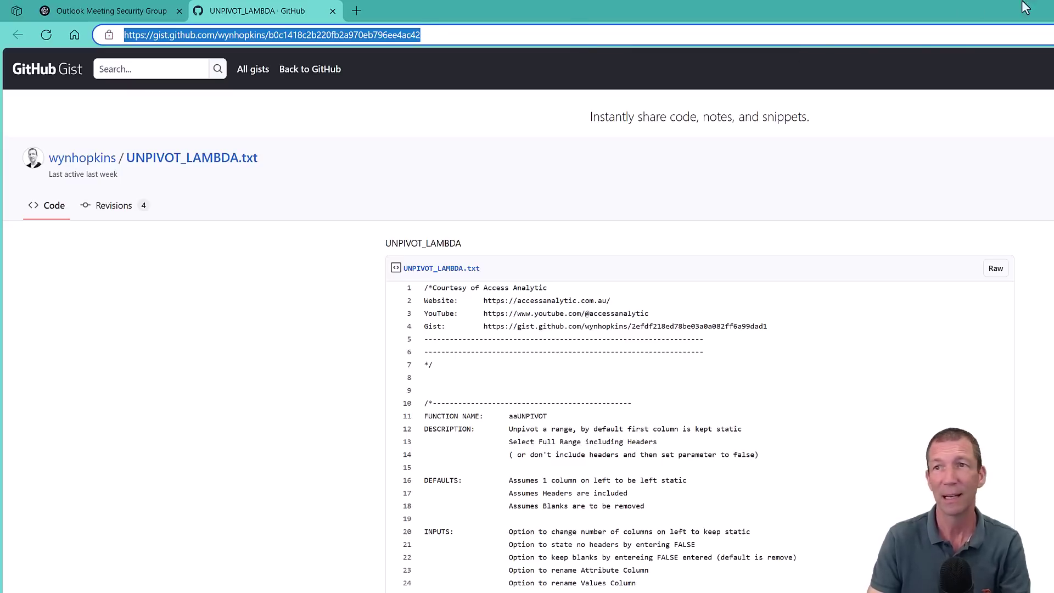
pyautogui.hotkey('alt', 'Tab')
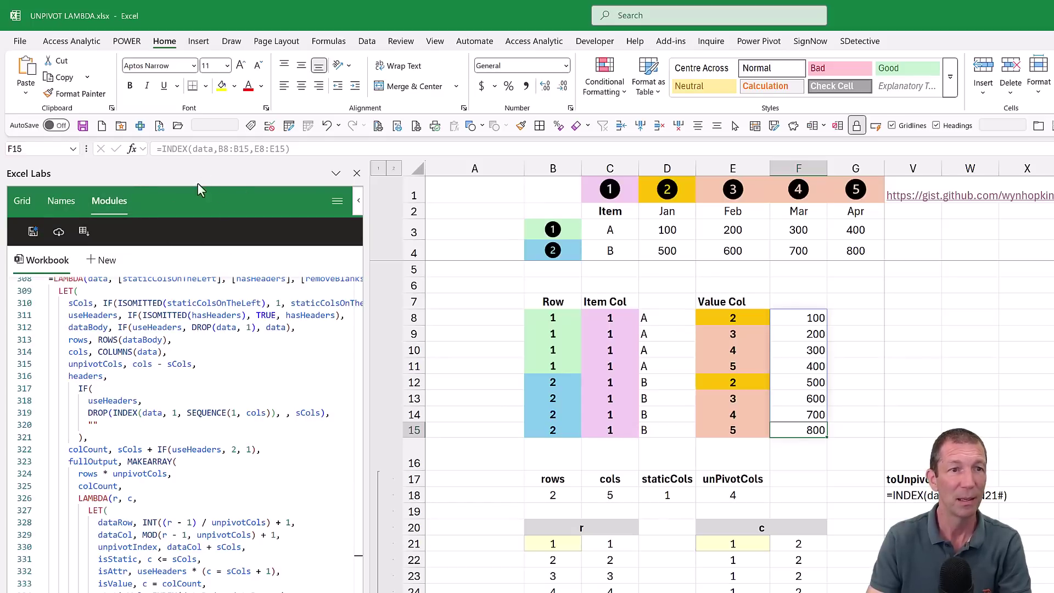
pyautogui.click(61, 232)
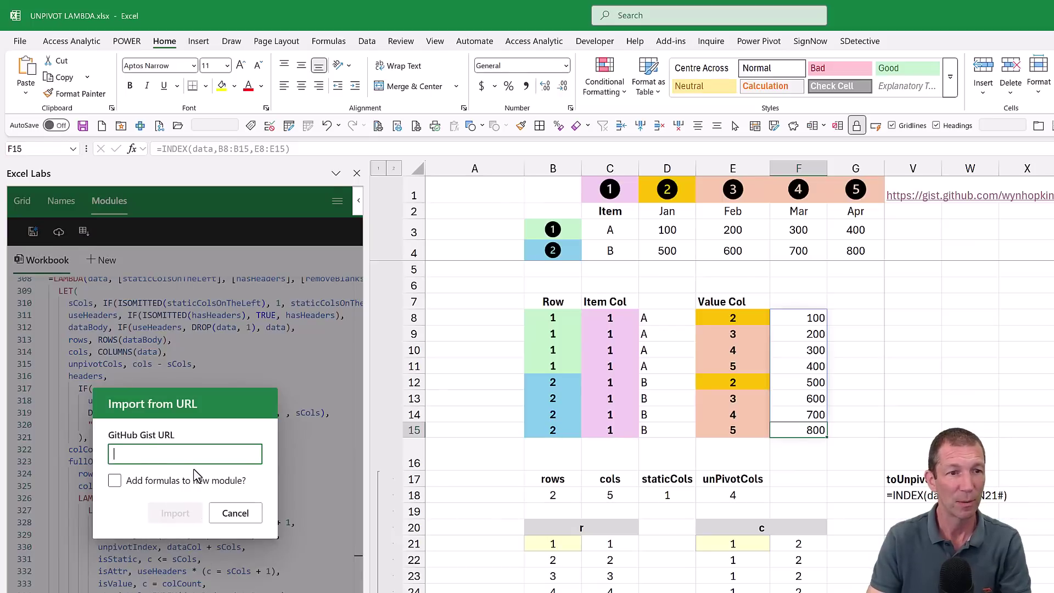
pyautogui.click(198, 454)
pyautogui.hotkey('ctrl', 'v')
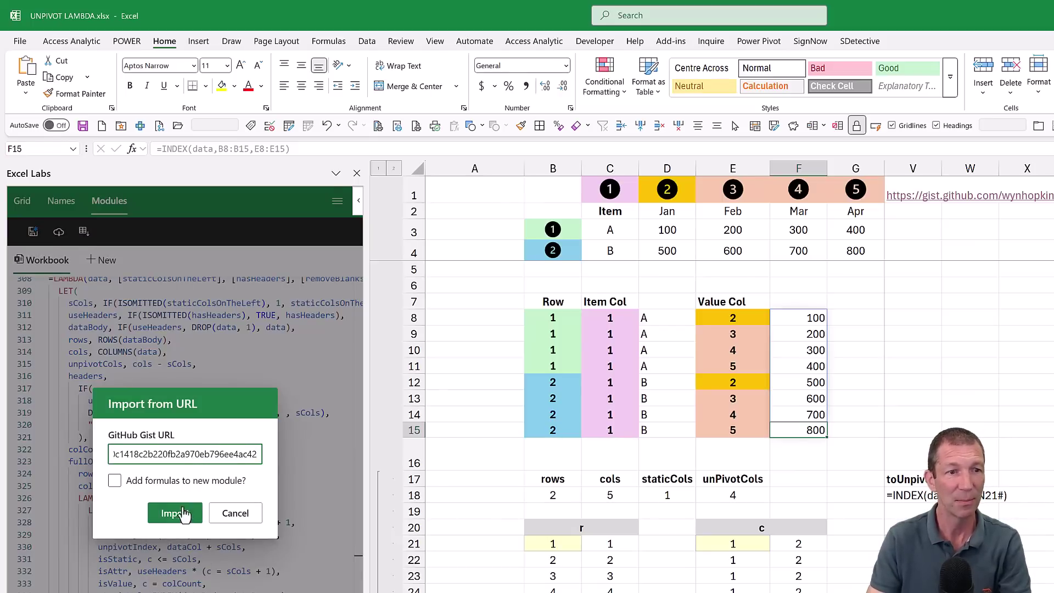
# Choose to add the formulas to a new module named Demo and import them
pyautogui.click(144, 482)
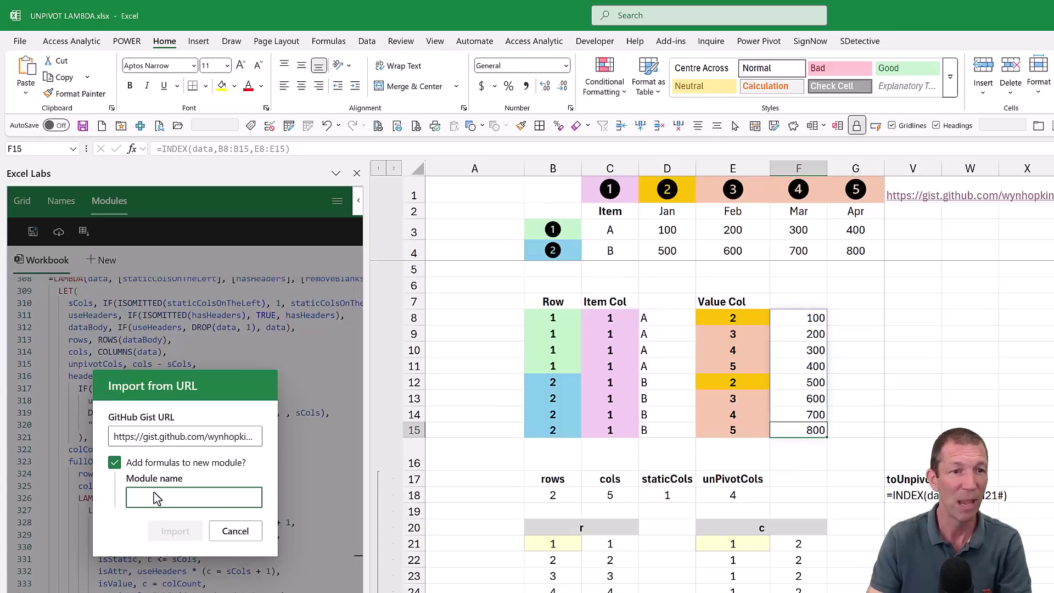
pyautogui.write('D')
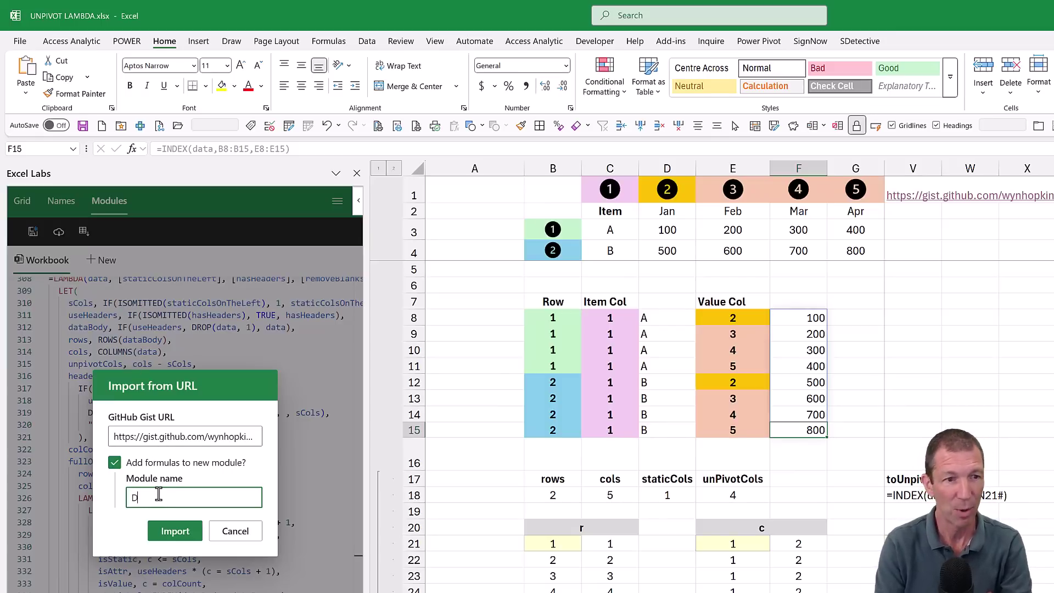
pyautogui.write('emo')
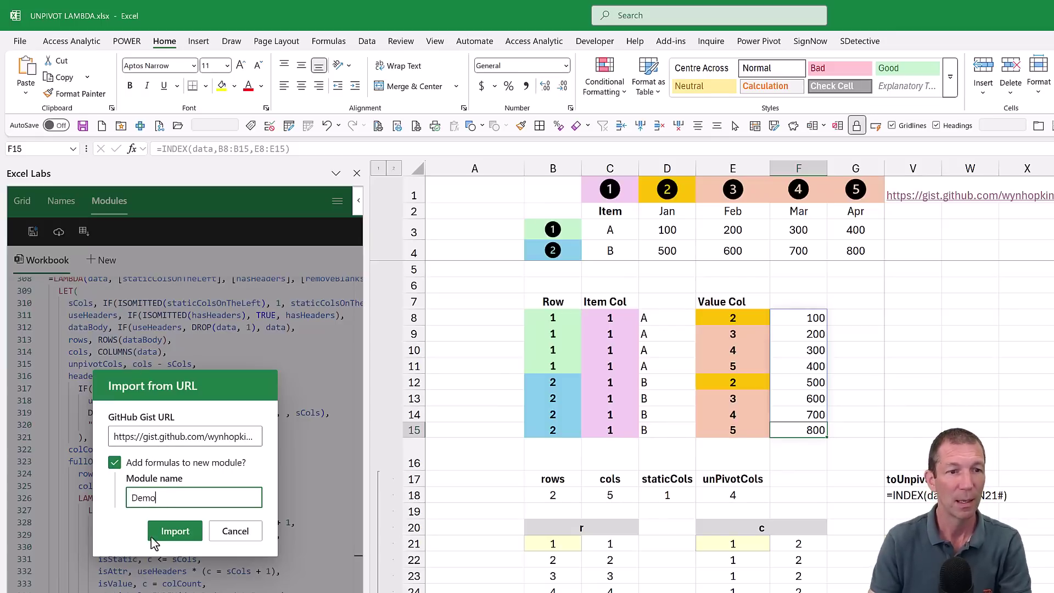
pyautogui.click(170, 532)
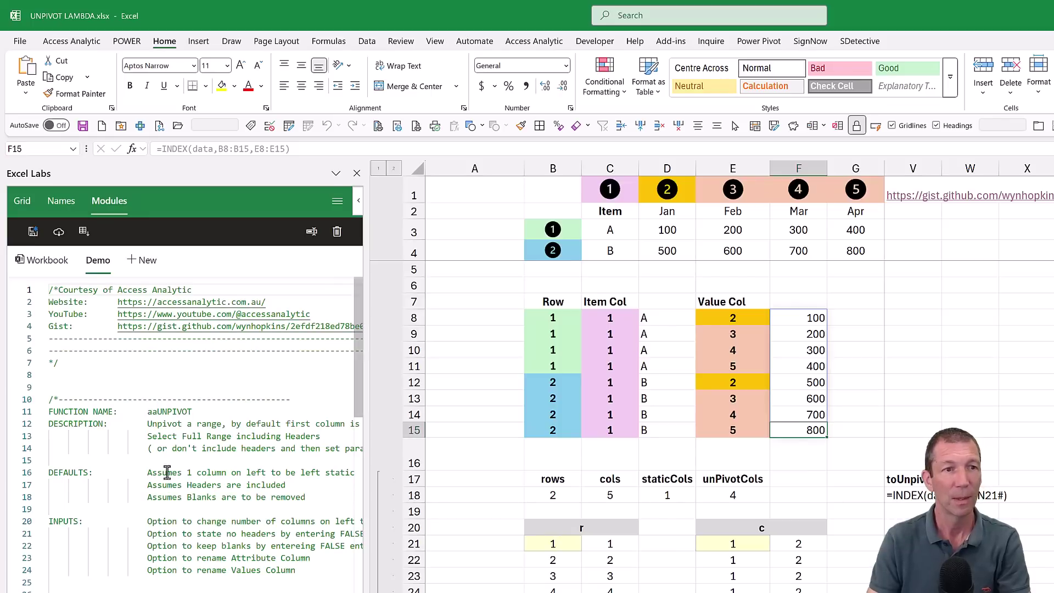
# Examine the imported aaUNPIVOT code in the Demo module and enter =demo in Y6 to look up its prefixed function
pyautogui.scroll(-7, 102, 355)
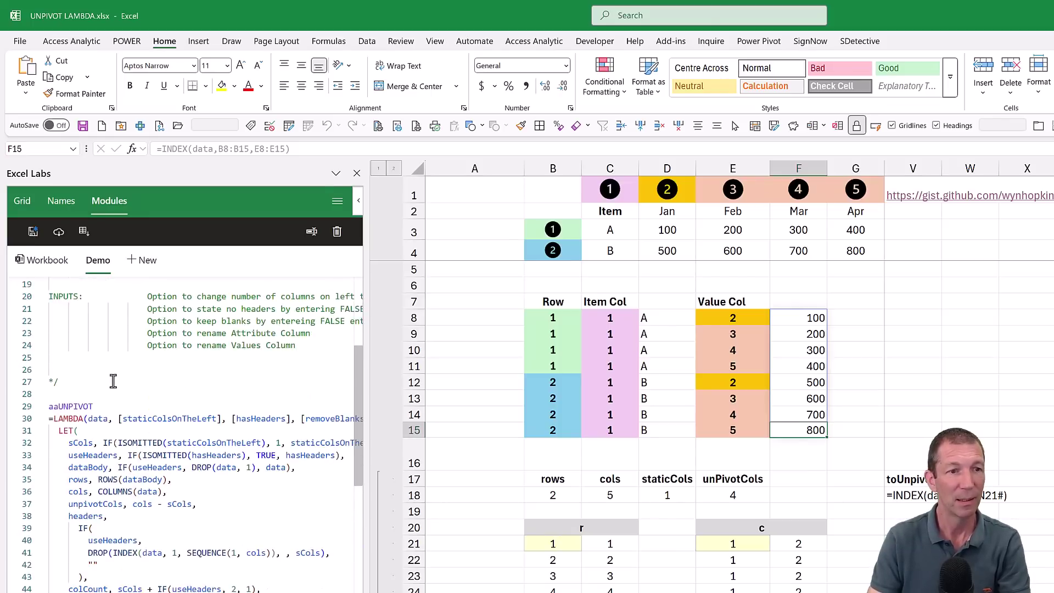
pyautogui.scroll(-4, 140, 538)
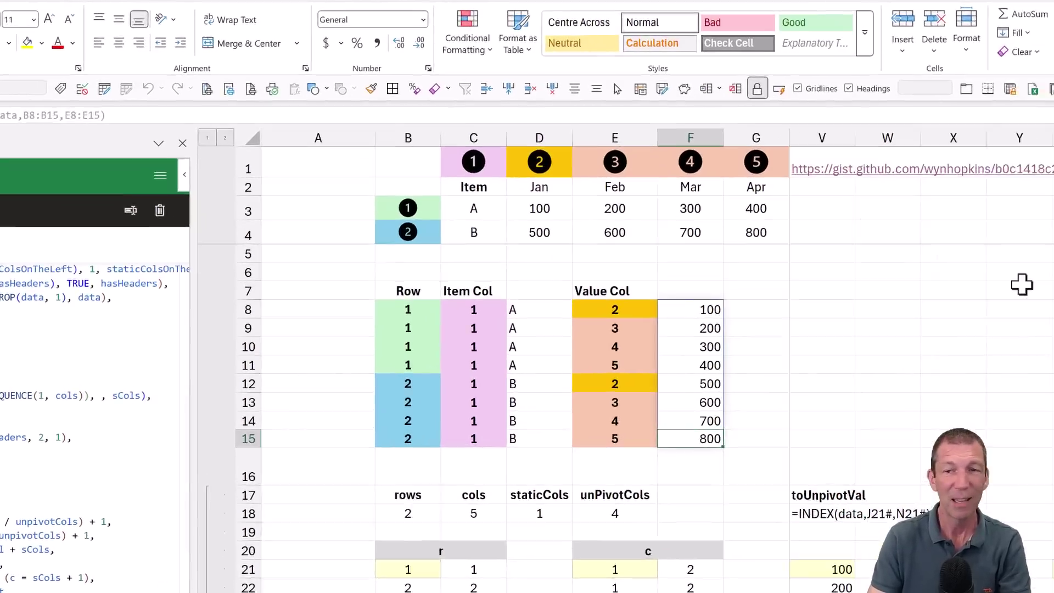
pyautogui.click(1021, 282)
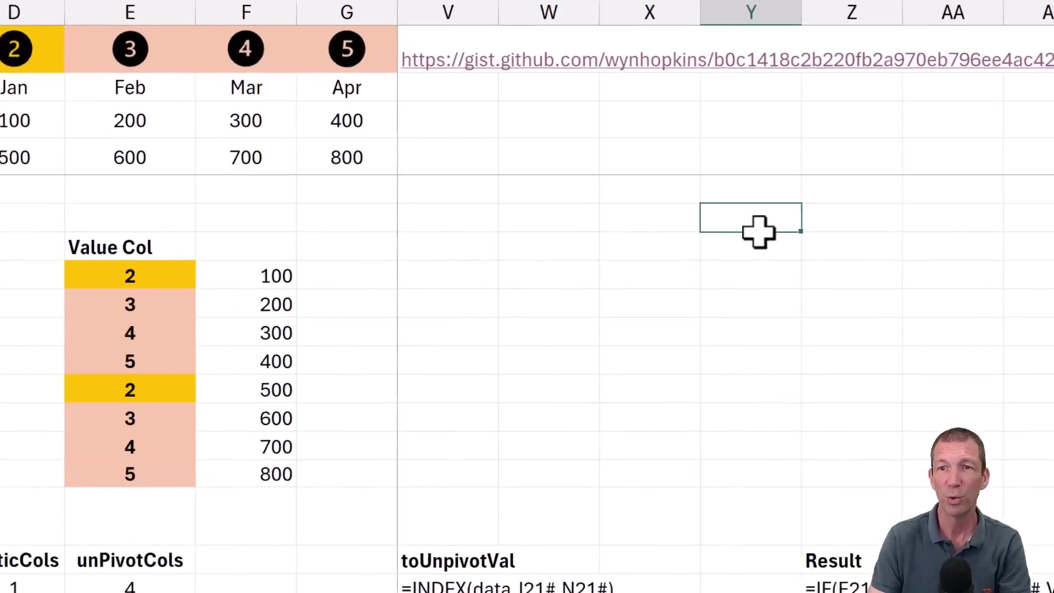
pyautogui.write('=dem')
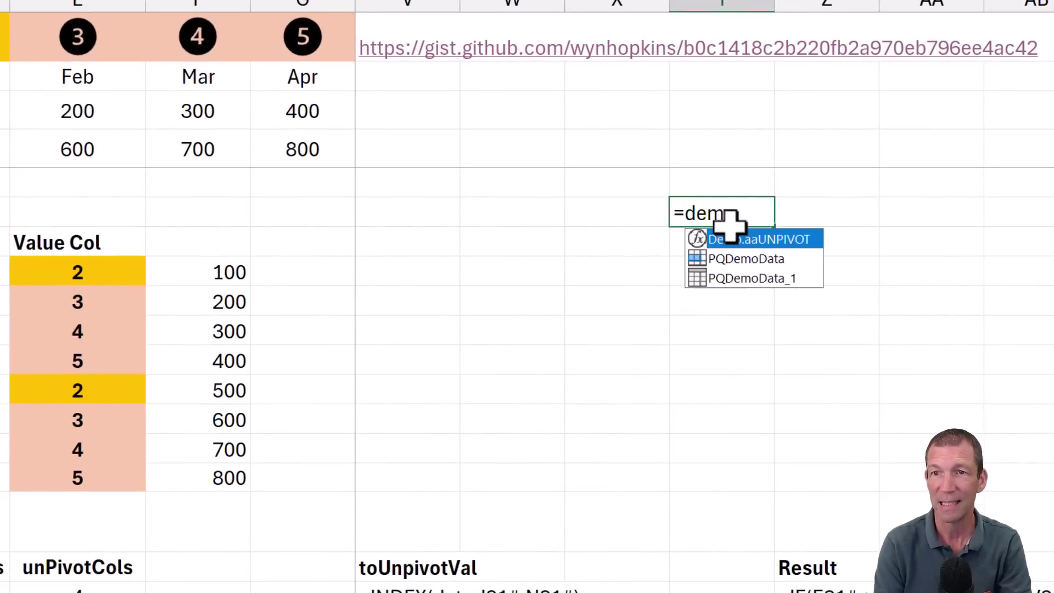
pyautogui.write('o')
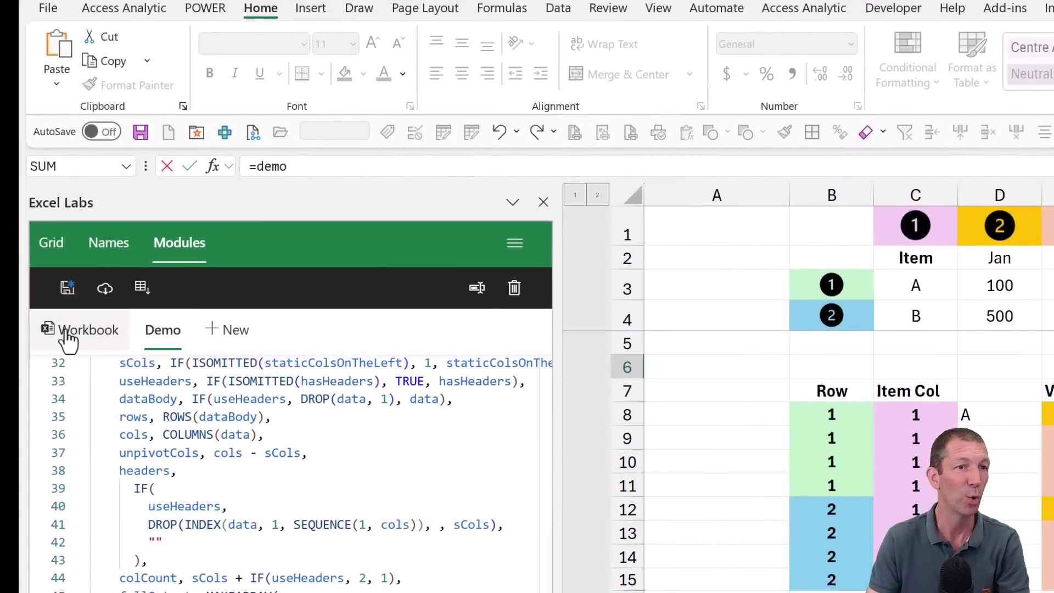
# Show the Workbook module's code in Excel Labs and open the Name Manager
pyautogui.click(69, 337)
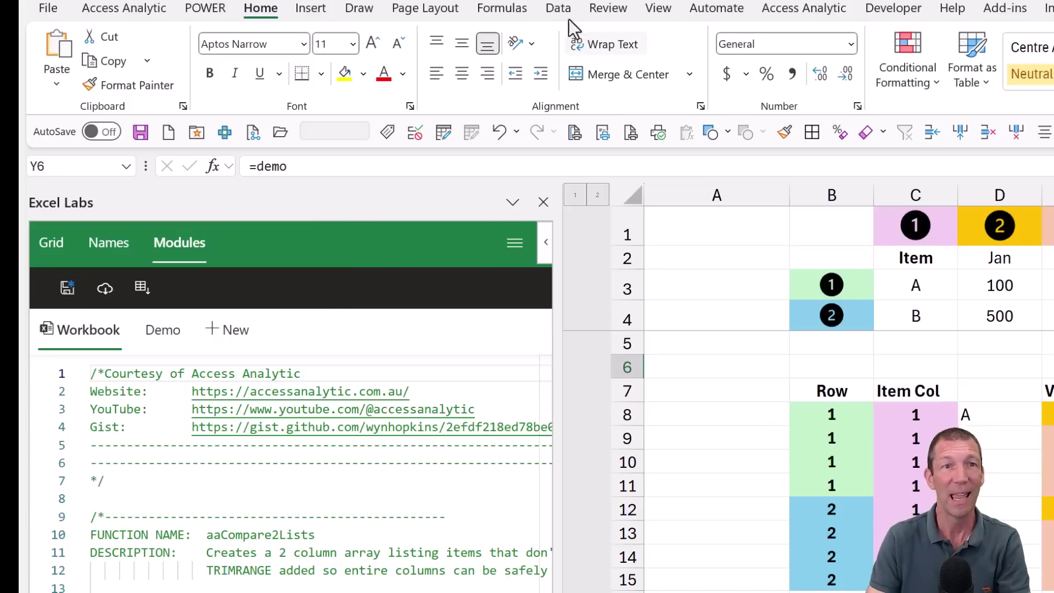
pyautogui.click(502, 7)
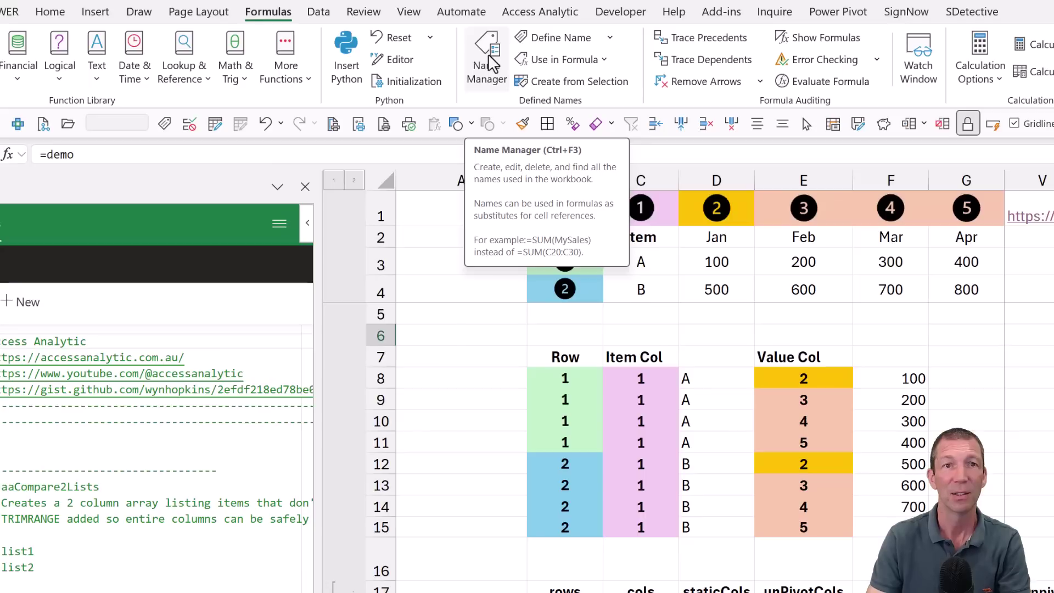
pyautogui.click(489, 56)
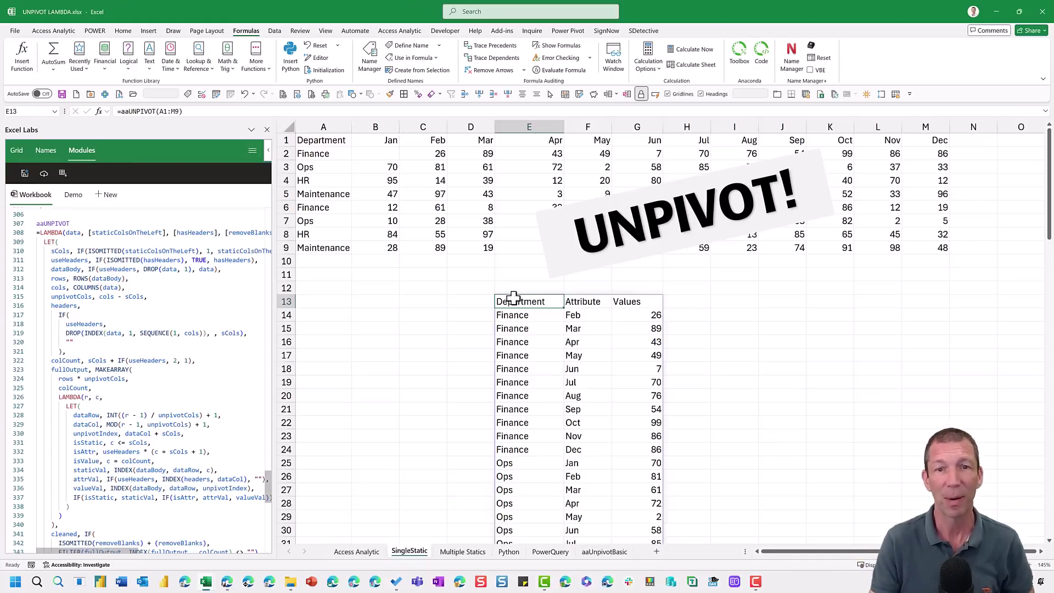
# Edit the aaUNPIVOT formula in E13 of the SingleStatic sheet to begin the staticColsOnTheLeft argument after A1:M9
pyautogui.doubleClick(533, 301)
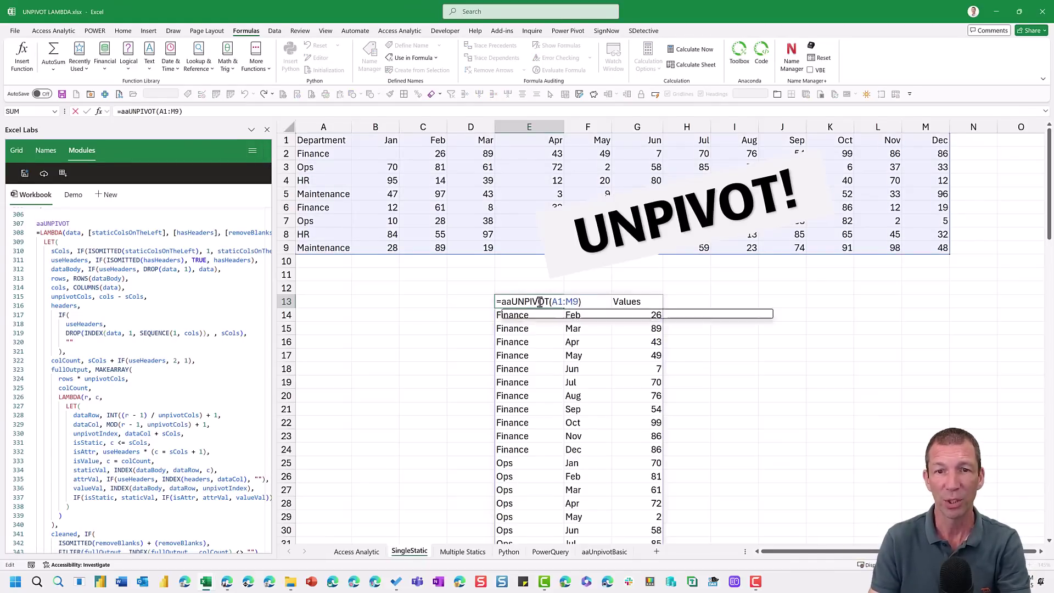
pyautogui.press('Right')
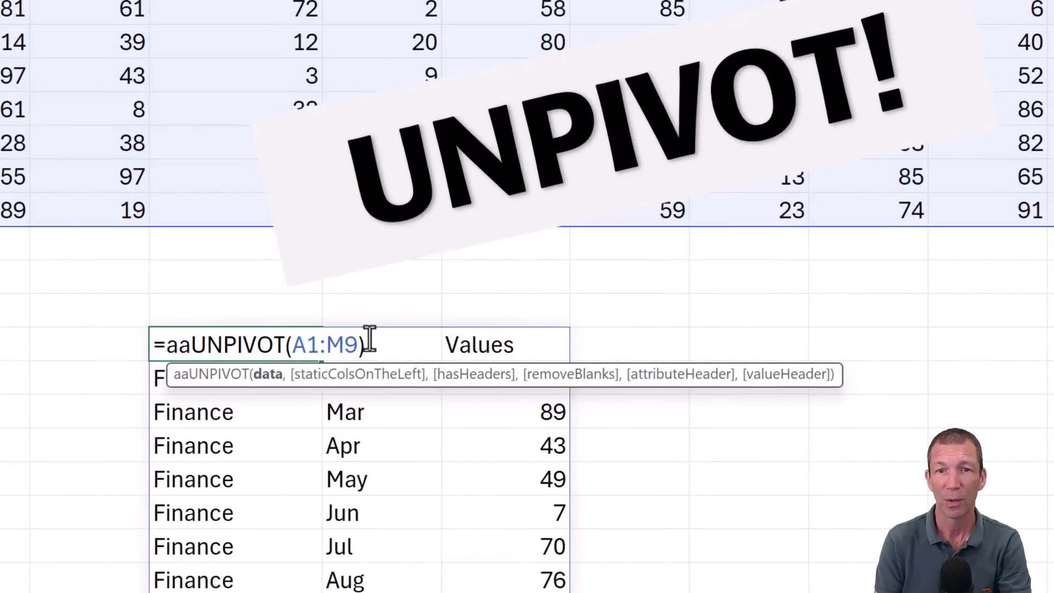
pyautogui.press('Right')
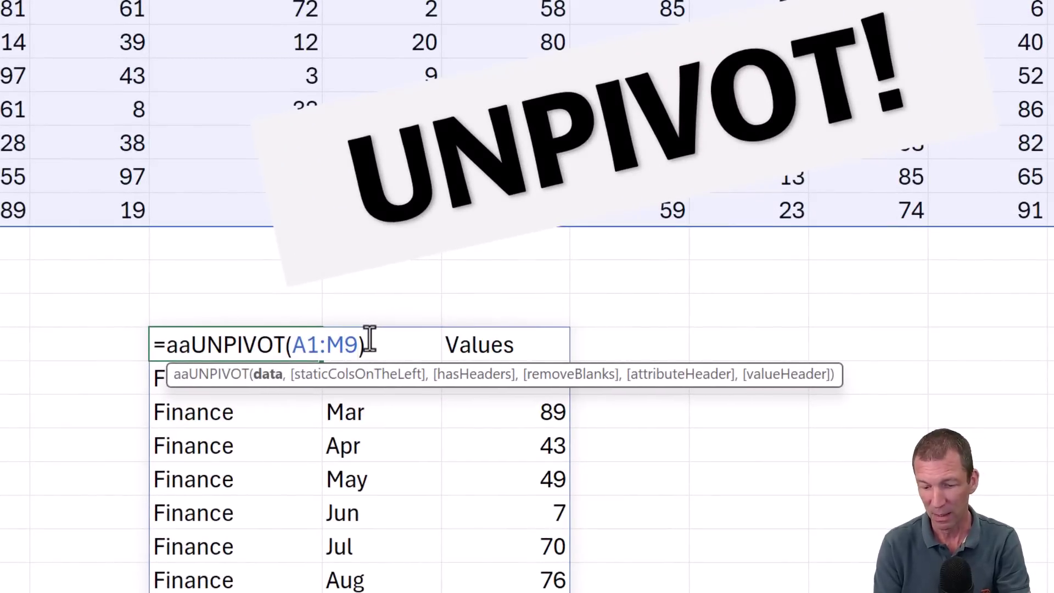
pyautogui.write(',')
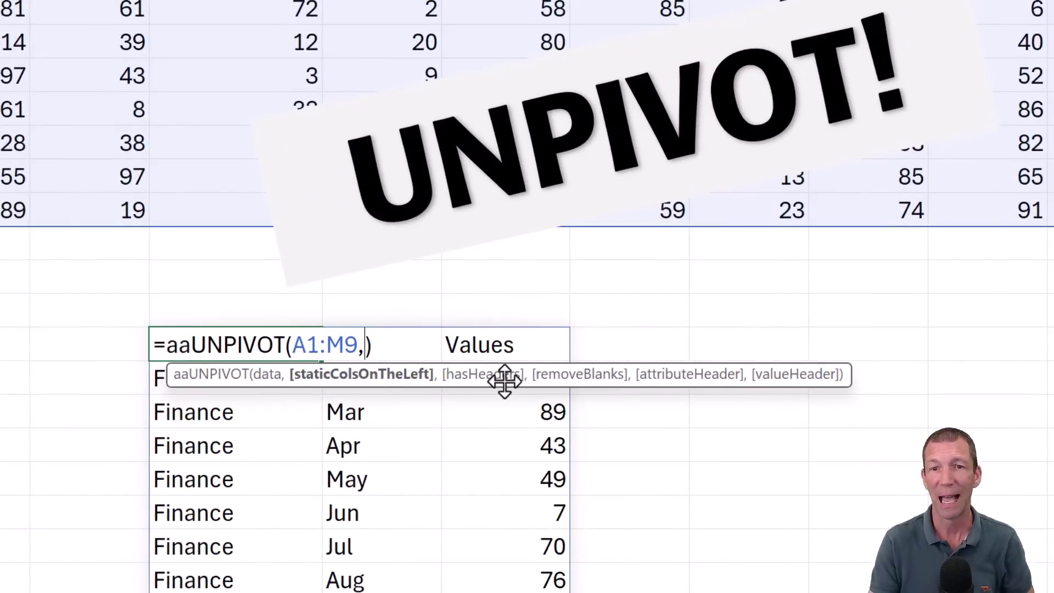